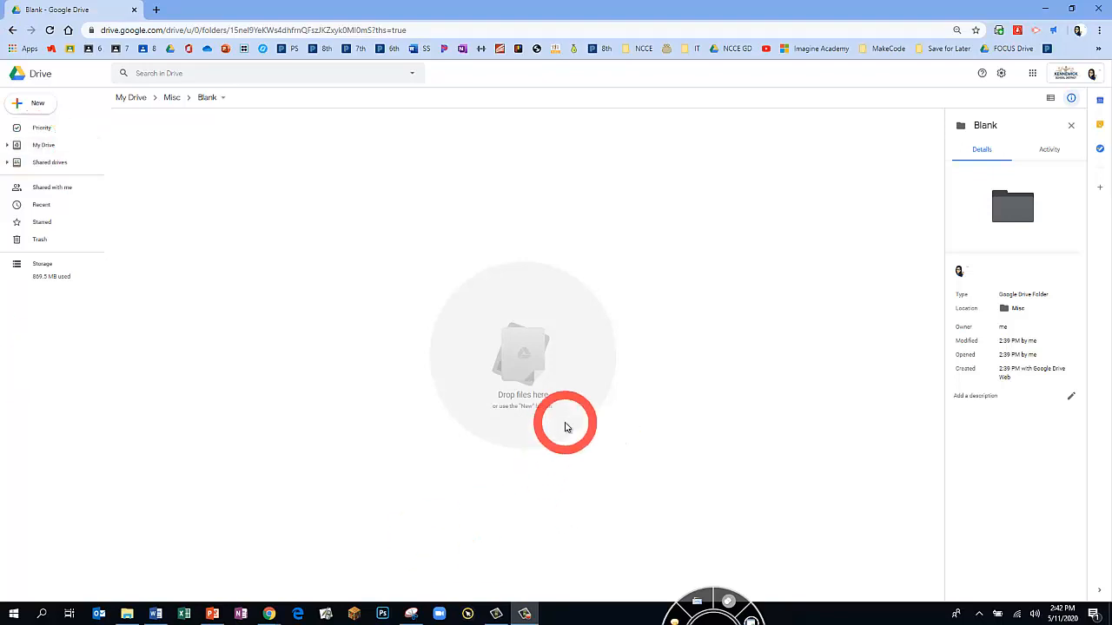
Step: Create a new Google Drawing in the Blank folder and title it with the student's surname followed by "Self-Portrait"
{"action": "left_click", "coordinate": [35, 102]}
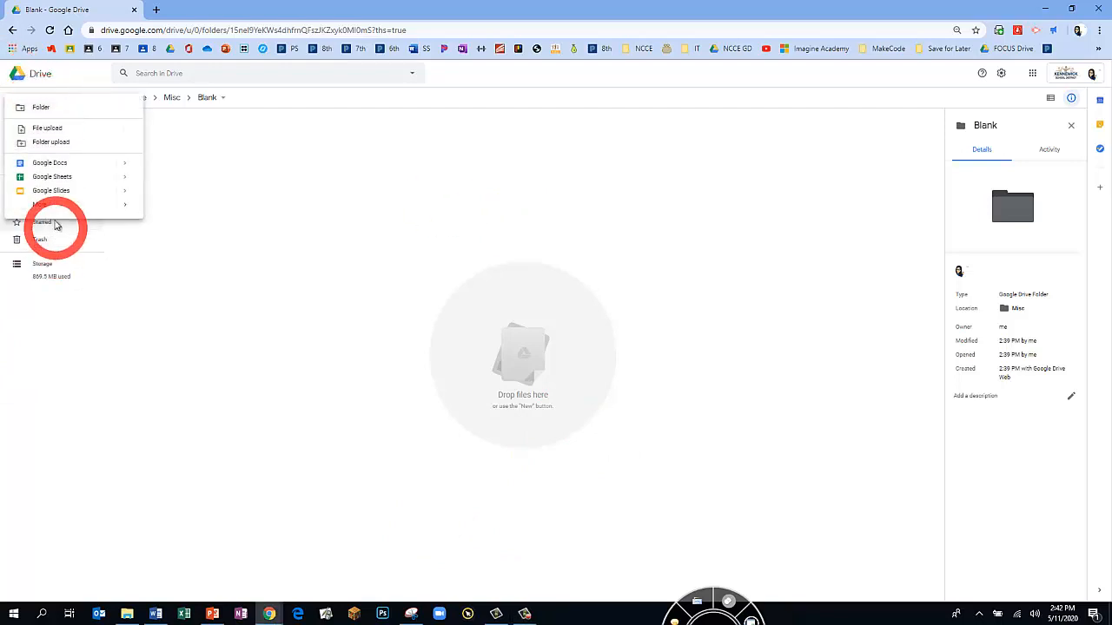
{"action": "mouse_move", "coordinate": [52, 205]}
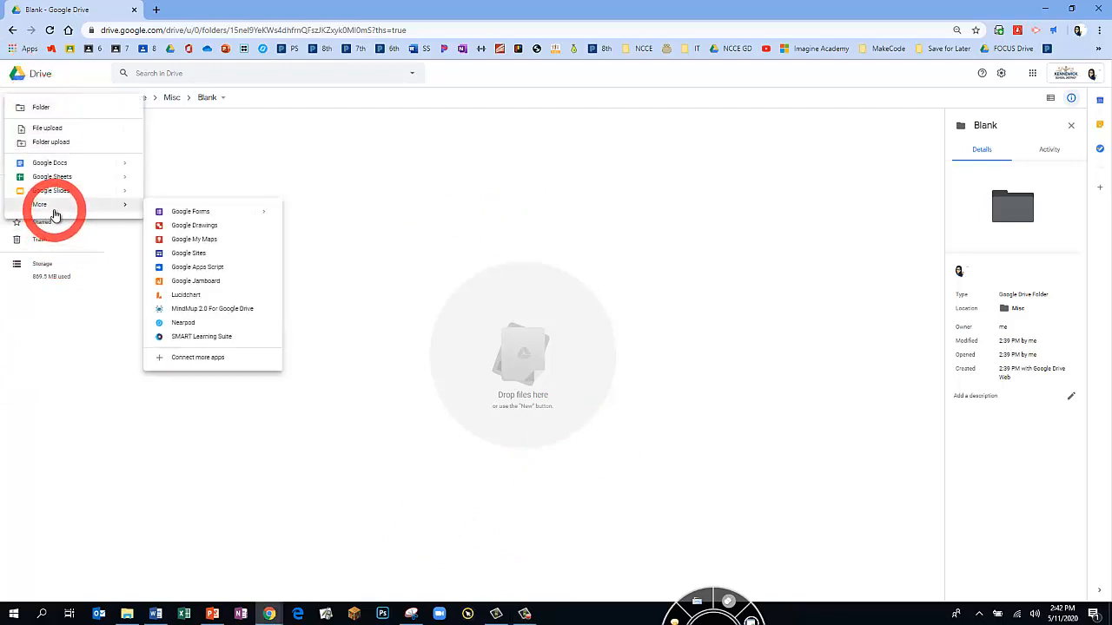
{"action": "left_click", "coordinate": [183, 228]}
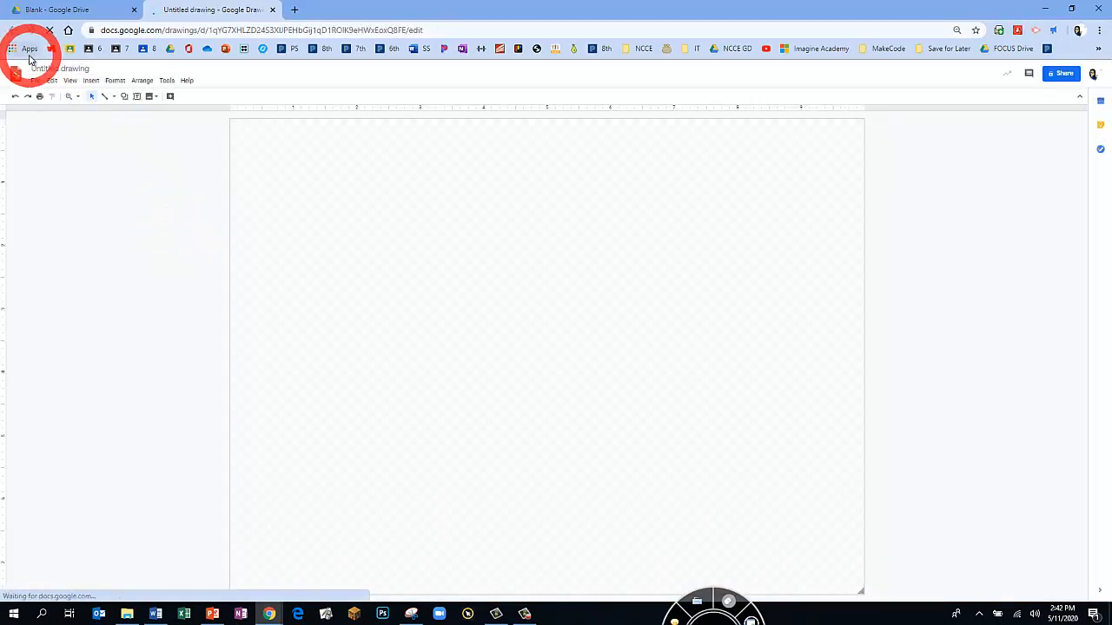
{"action": "left_click", "coordinate": [40, 68]}
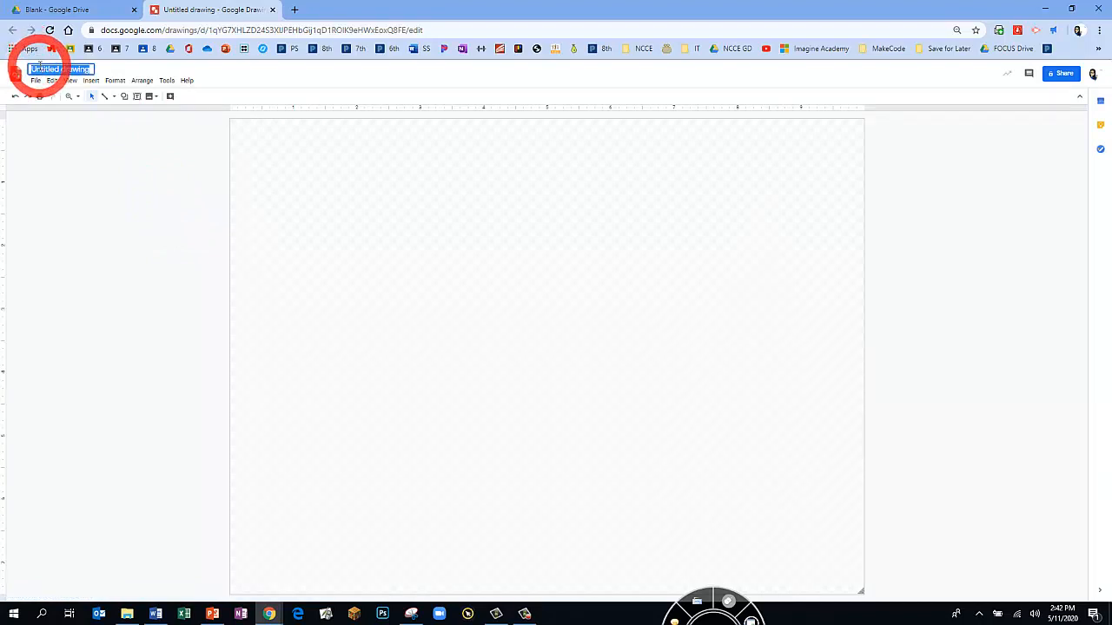
{"action": "type", "text": "Francis"}
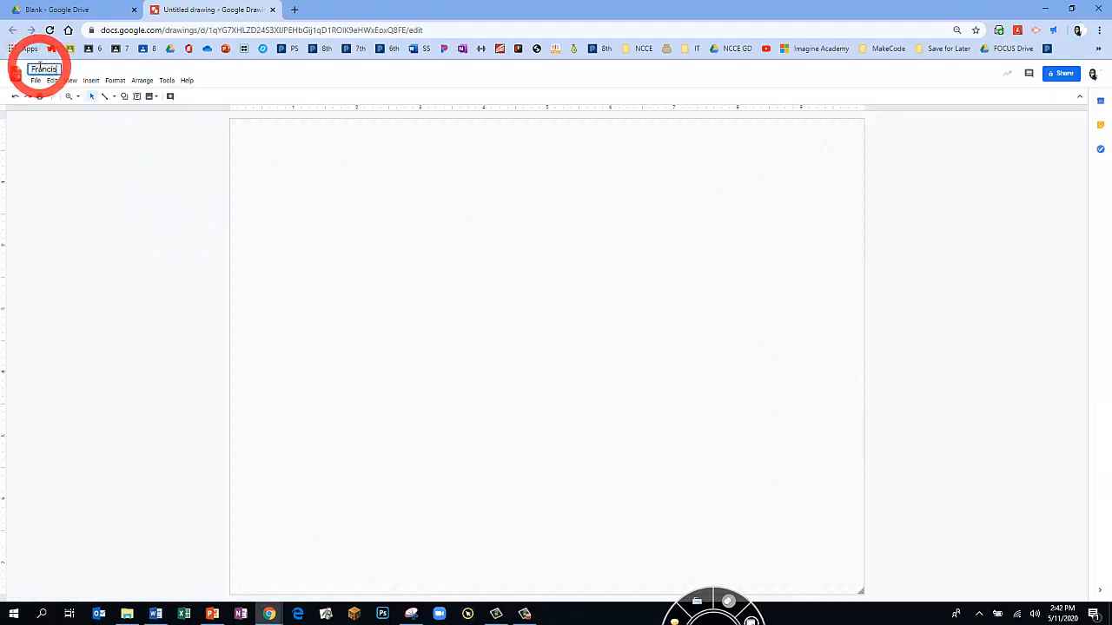
{"action": "type", "text": " Self-Portrait"}
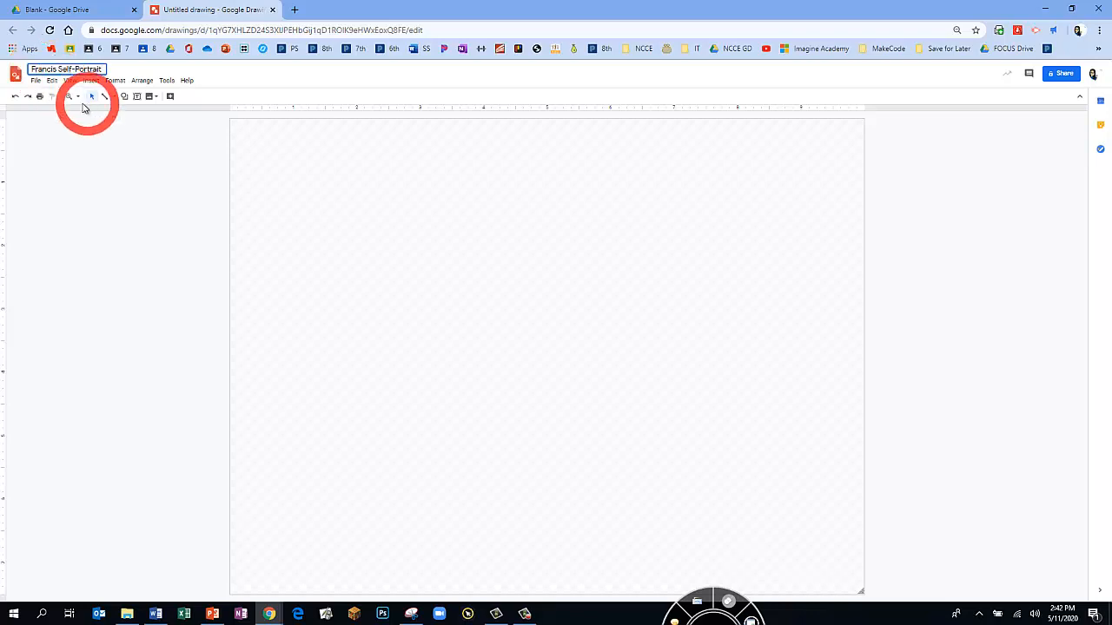
{"action": "left_click", "coordinate": [73, 147]}
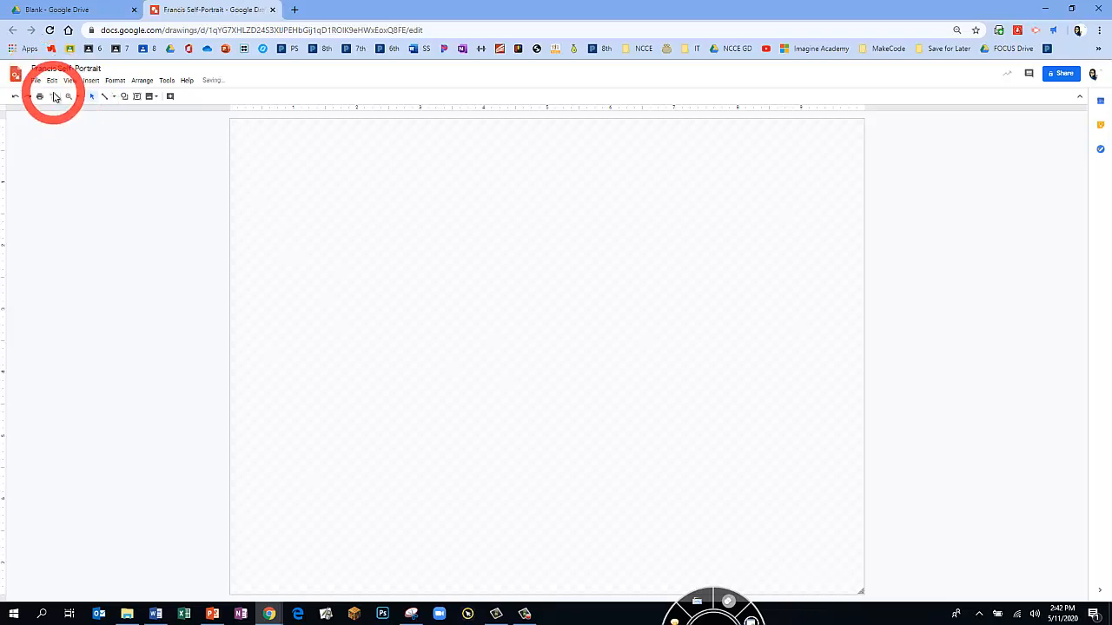
Step: Insert the webcam portrait photo from the computer and align it with the canvas's upper-left corner
{"action": "left_click", "coordinate": [91, 82]}
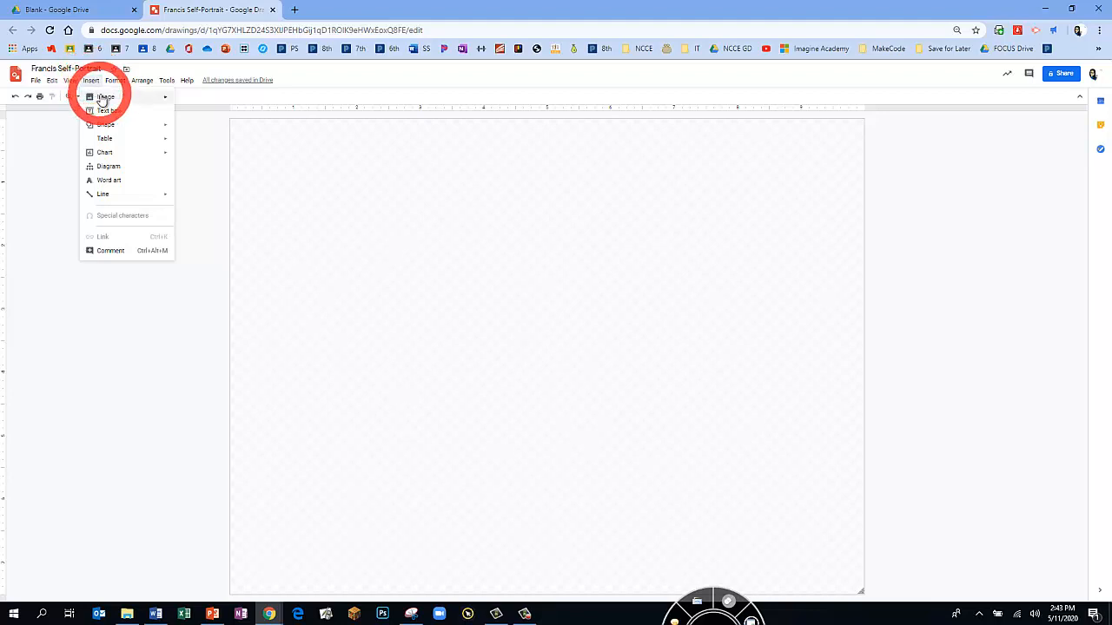
{"action": "mouse_move", "coordinate": [103, 99]}
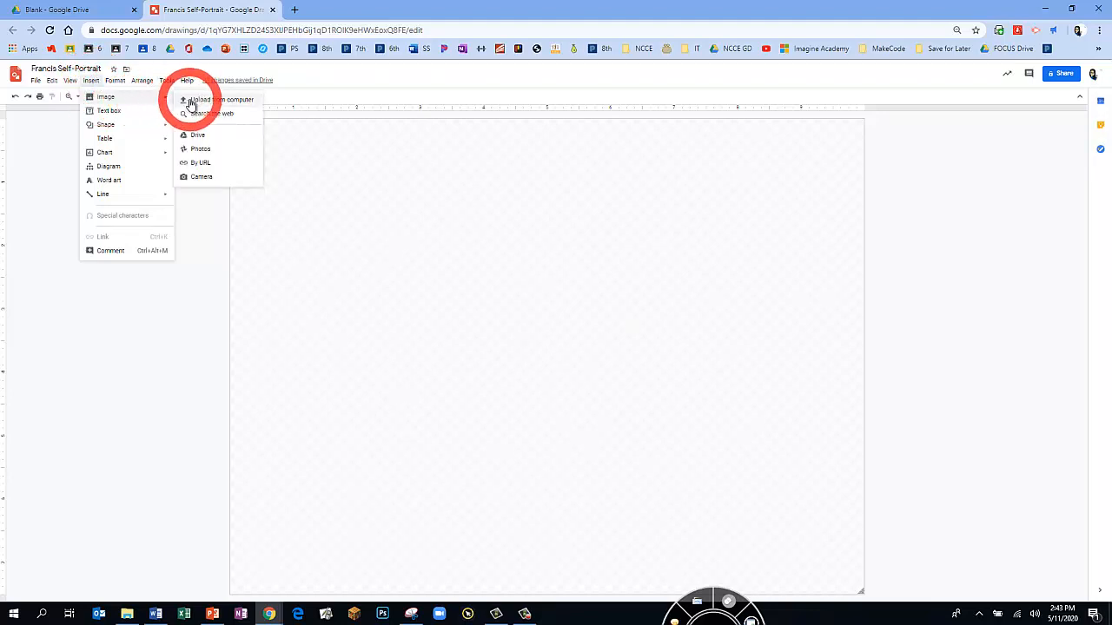
{"action": "left_click", "coordinate": [204, 100]}
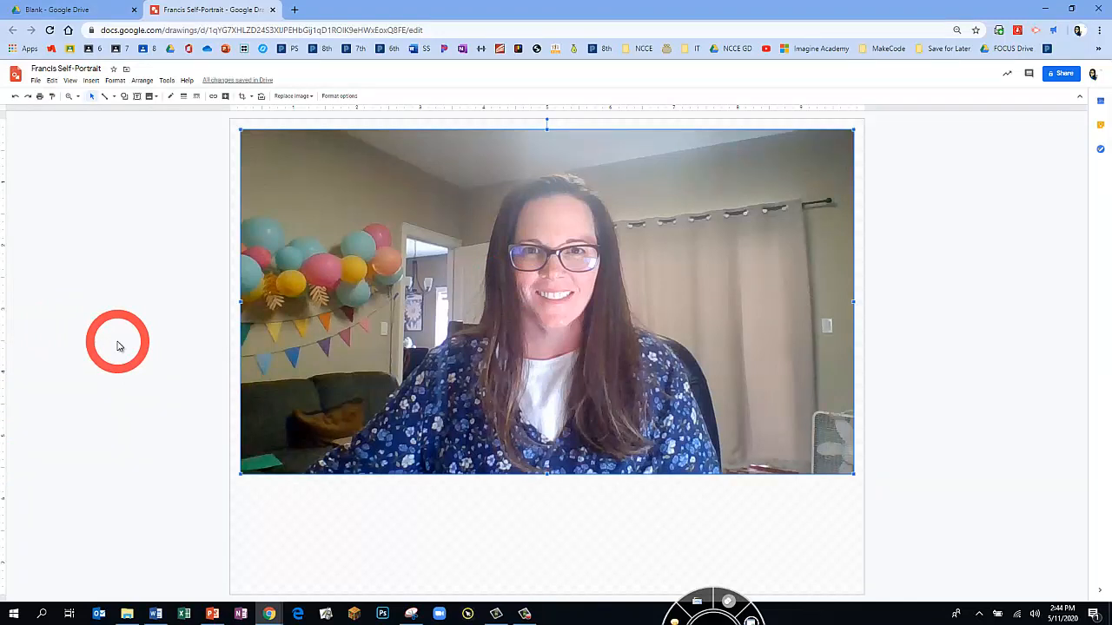
{"action": "left_click_drag", "start_coordinate": [496, 325], "coordinate": [484, 322]}
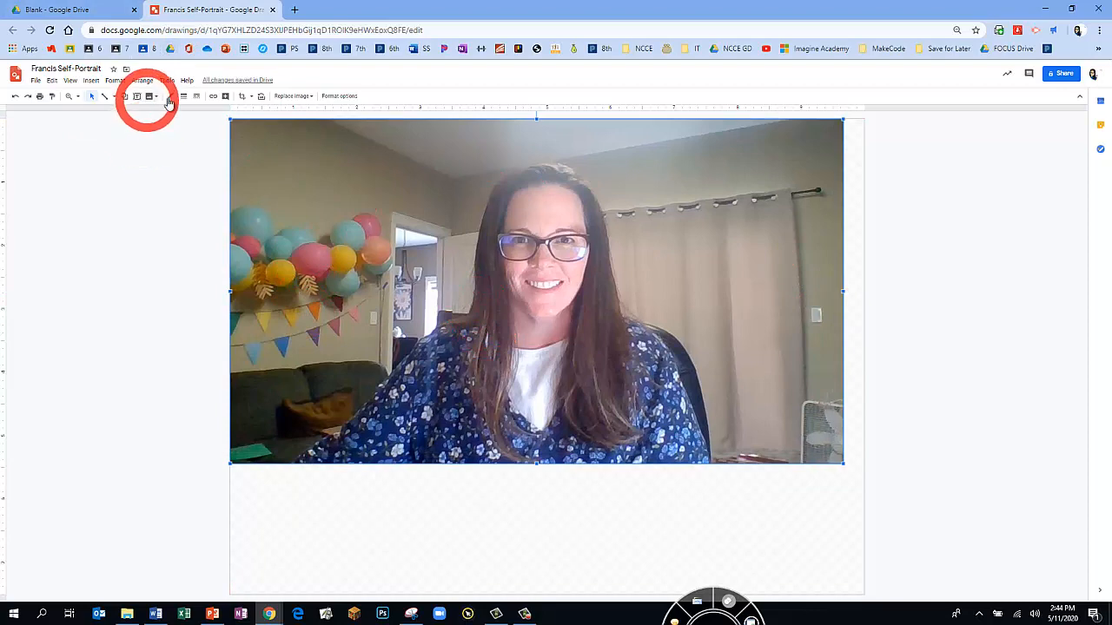
Step: Crop the photo closely around the head and shoulders, trimming the balloons and most of the curtain
{"action": "left_click", "coordinate": [242, 97]}
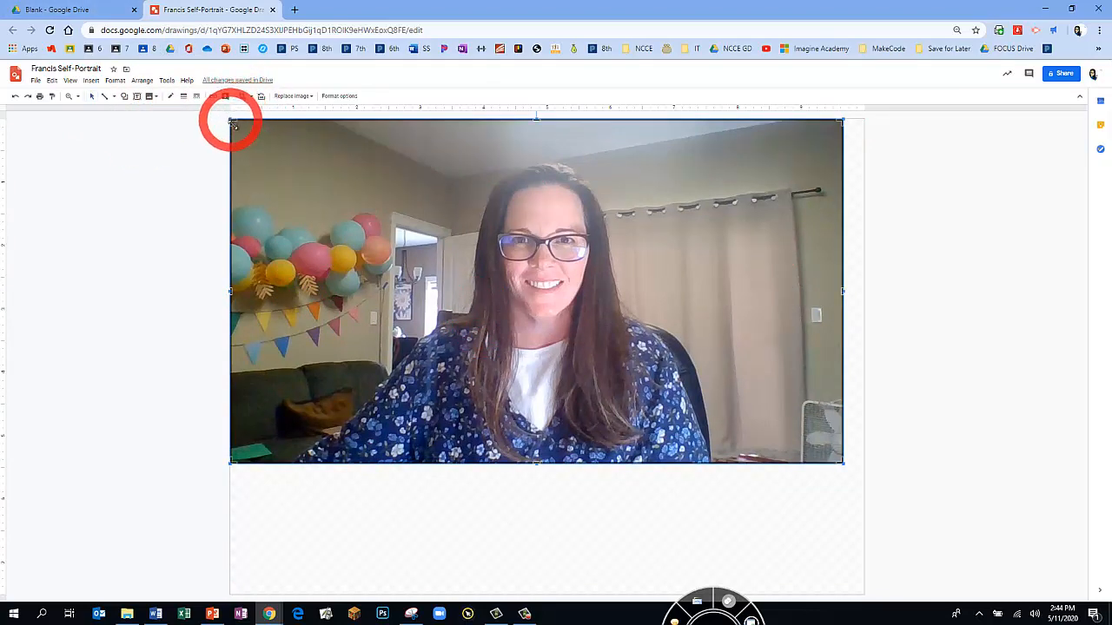
{"action": "left_click_drag", "start_coordinate": [232, 123], "coordinate": [380, 151]}
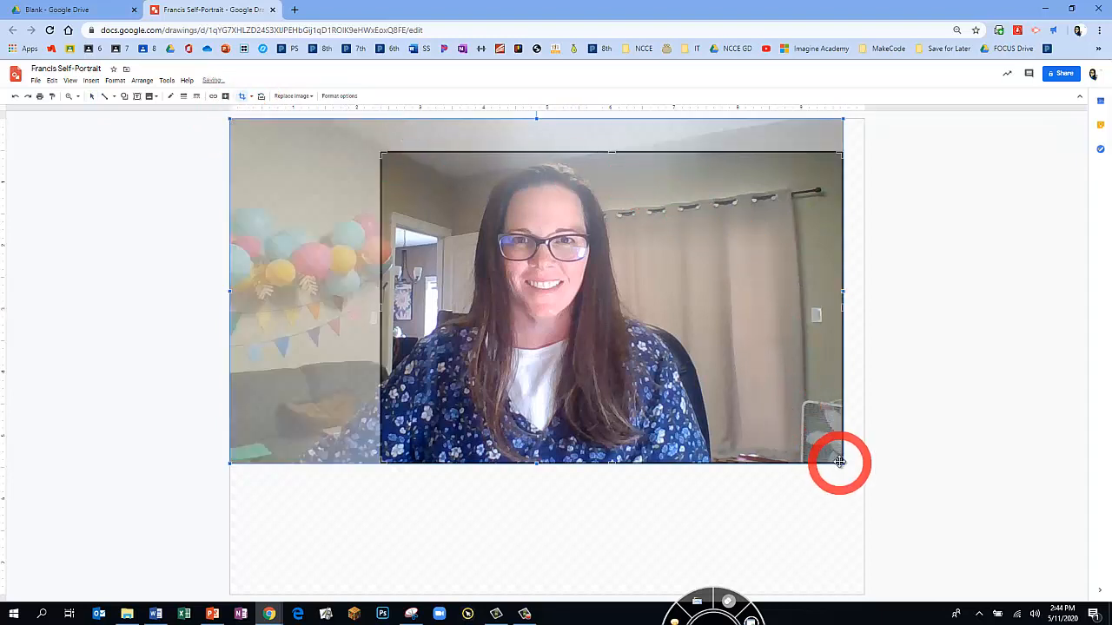
{"action": "left_click_drag", "start_coordinate": [840, 461], "coordinate": [693, 467]}
{"action": "left_click", "coordinate": [721, 488]}
Step: Enlarge the cropped photo to nearly the full canvas height and center it horizontally
{"action": "left_click_drag", "start_coordinate": [561, 330], "coordinate": [407, 291]}
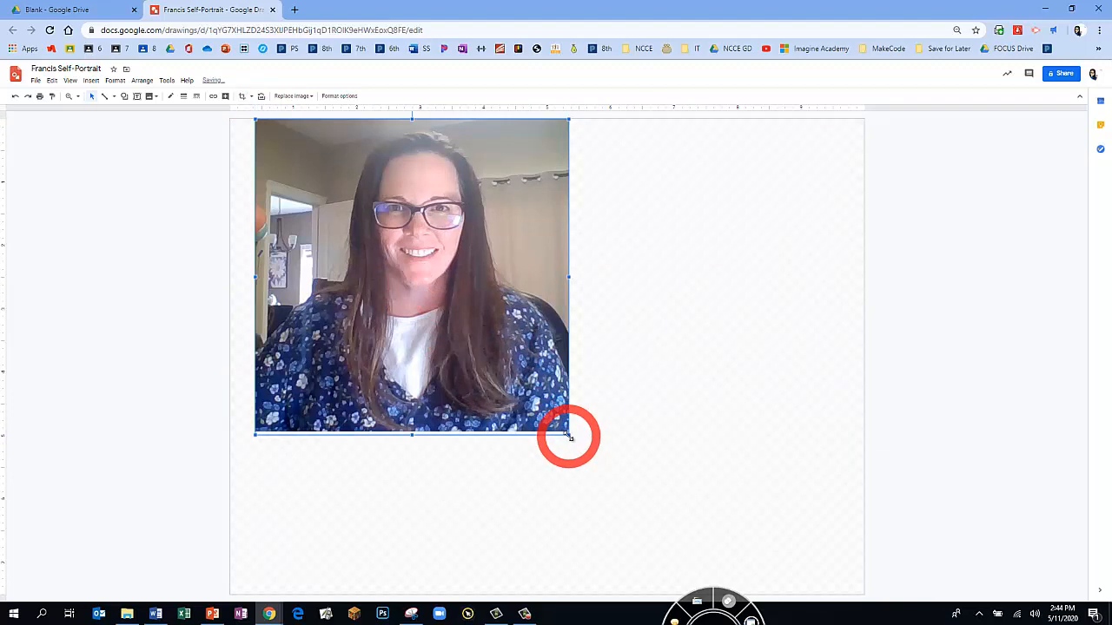
{"action": "left_click_drag", "start_coordinate": [569, 428], "coordinate": [713, 516]}
{"action": "left_click_drag", "start_coordinate": [564, 405], "coordinate": [606, 405]}
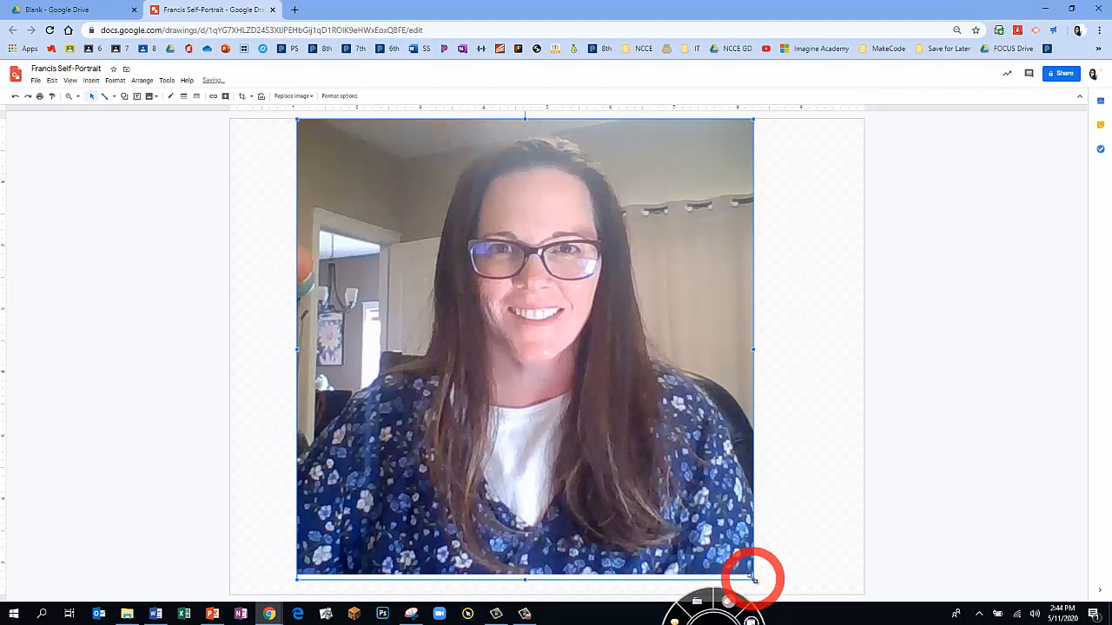
{"action": "left_click_drag", "start_coordinate": [752, 579], "coordinate": [764, 589]}
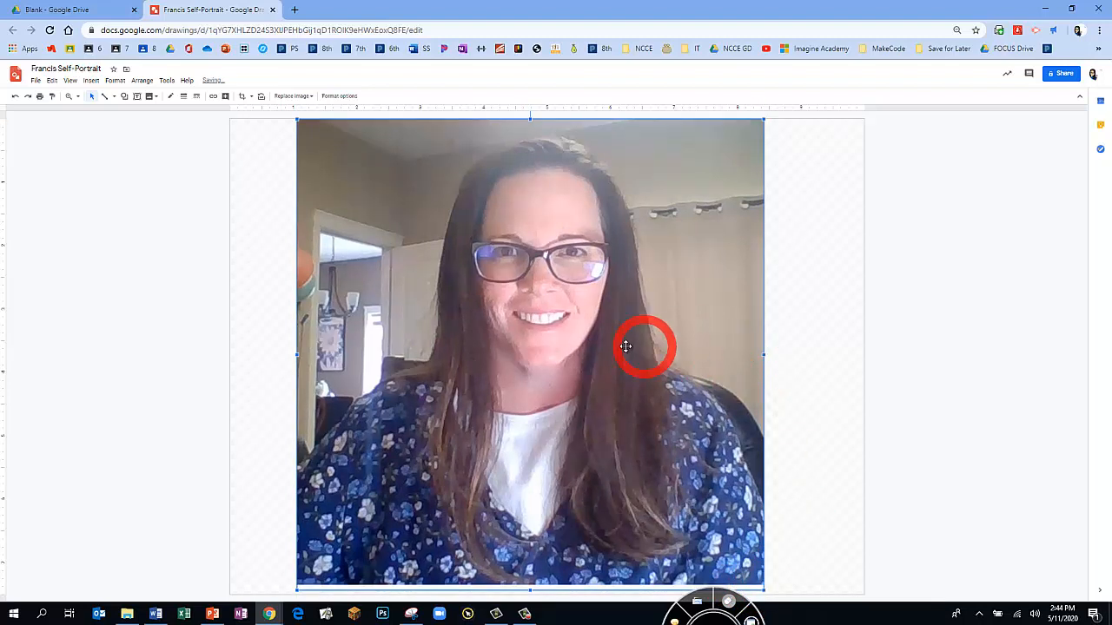
{"action": "left_click_drag", "start_coordinate": [626, 347], "coordinate": [644, 349]}
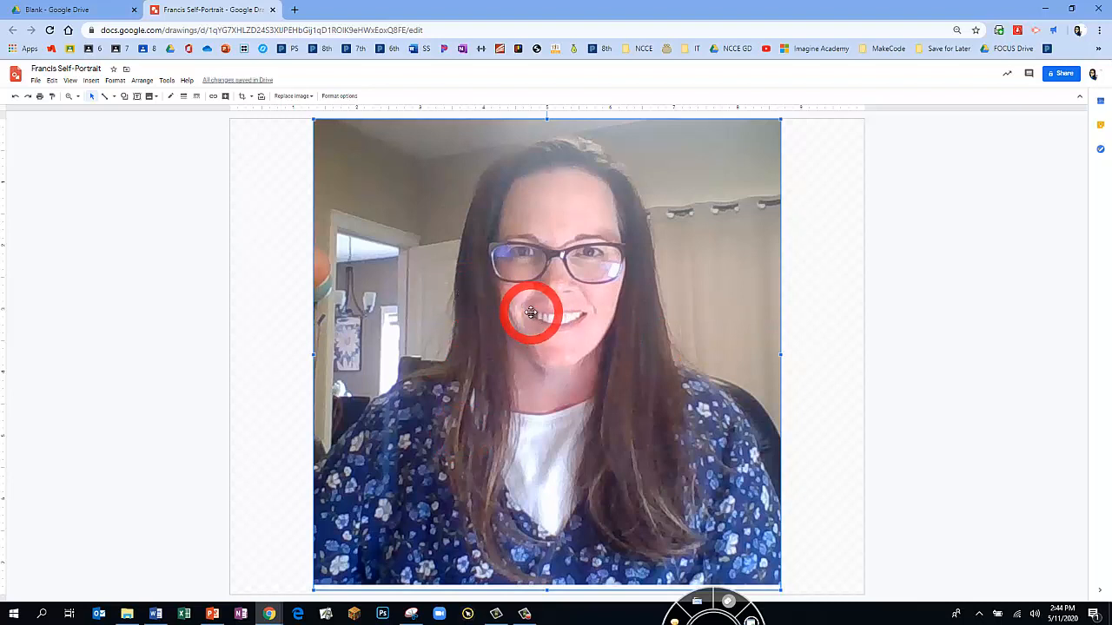
Step: Trace a closed polyline around the whole silhouette of the hair, shoulders and body, ending along the photo's bottom edge
{"action": "left_click", "coordinate": [113, 98]}
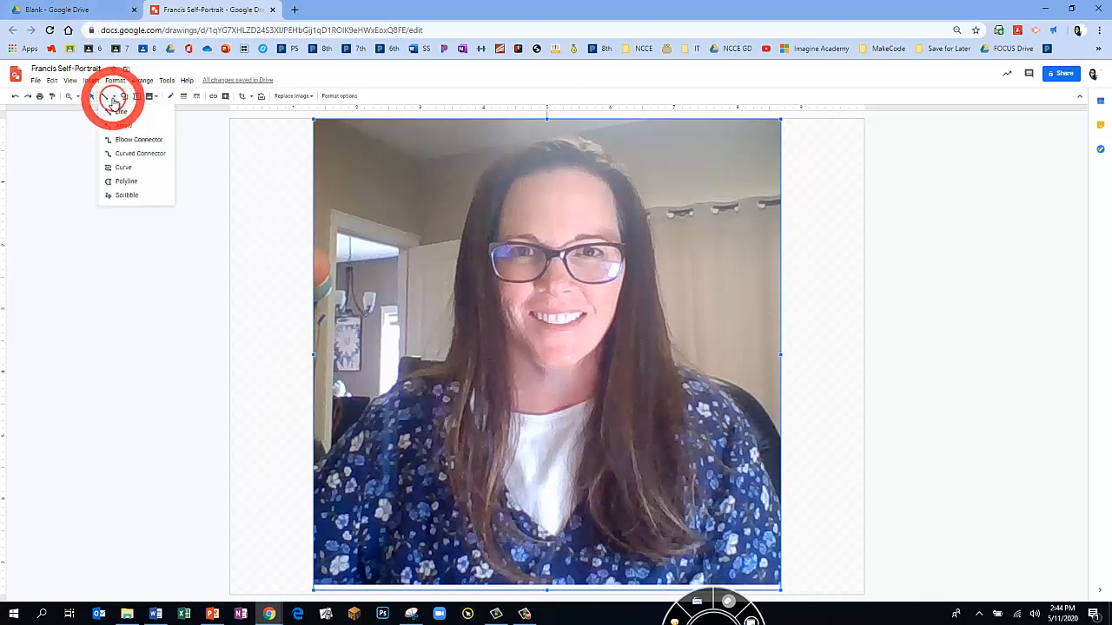
{"action": "left_click", "coordinate": [125, 182]}
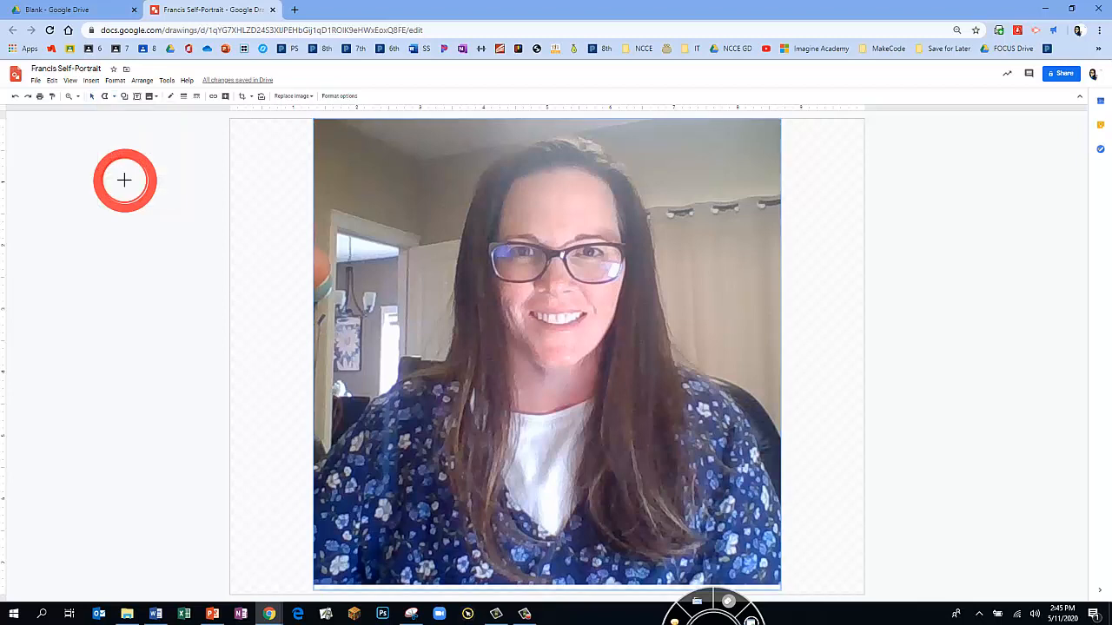
{"action": "left_click", "coordinate": [313, 585]}
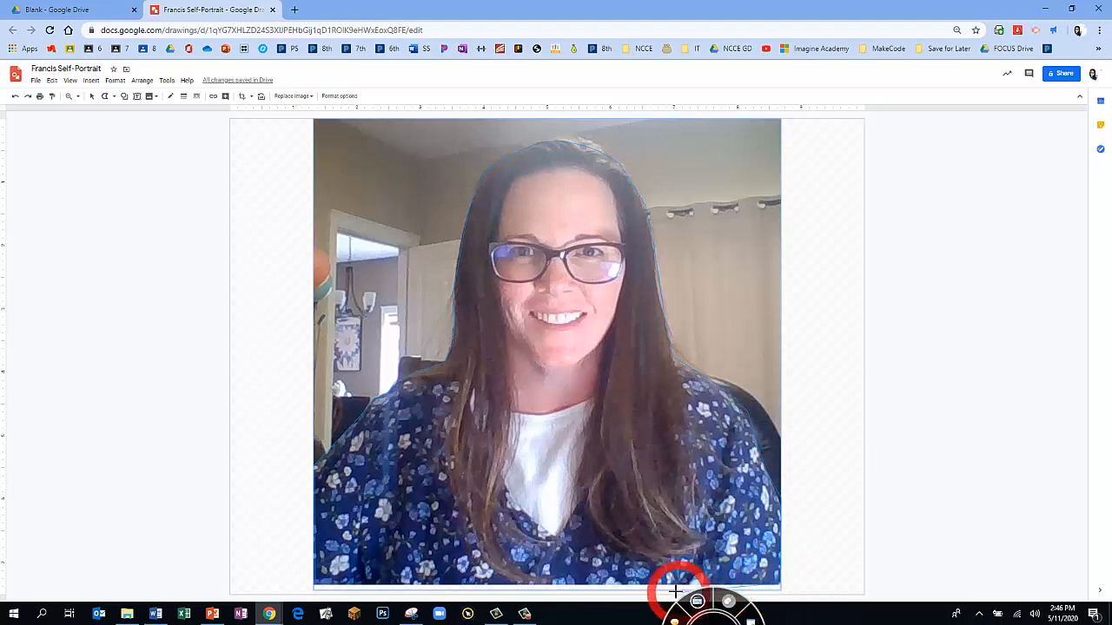
{"action": "left_click", "coordinate": [315, 584]}
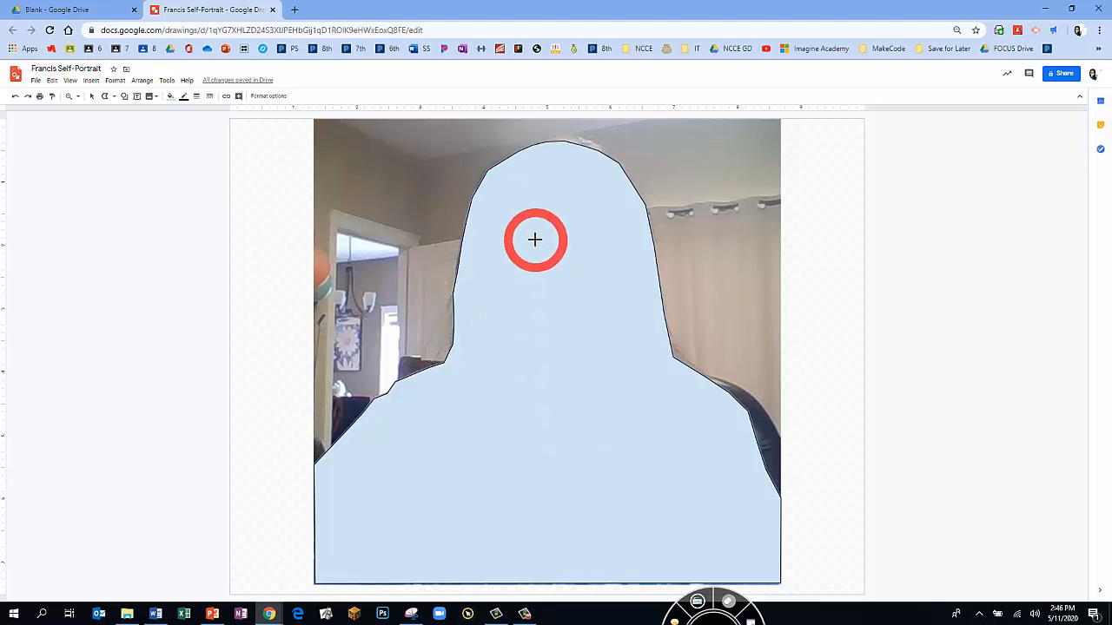
Step: Make the silhouette shape's fill transparent and set its border weight to 4px
{"action": "left_click", "coordinate": [171, 97]}
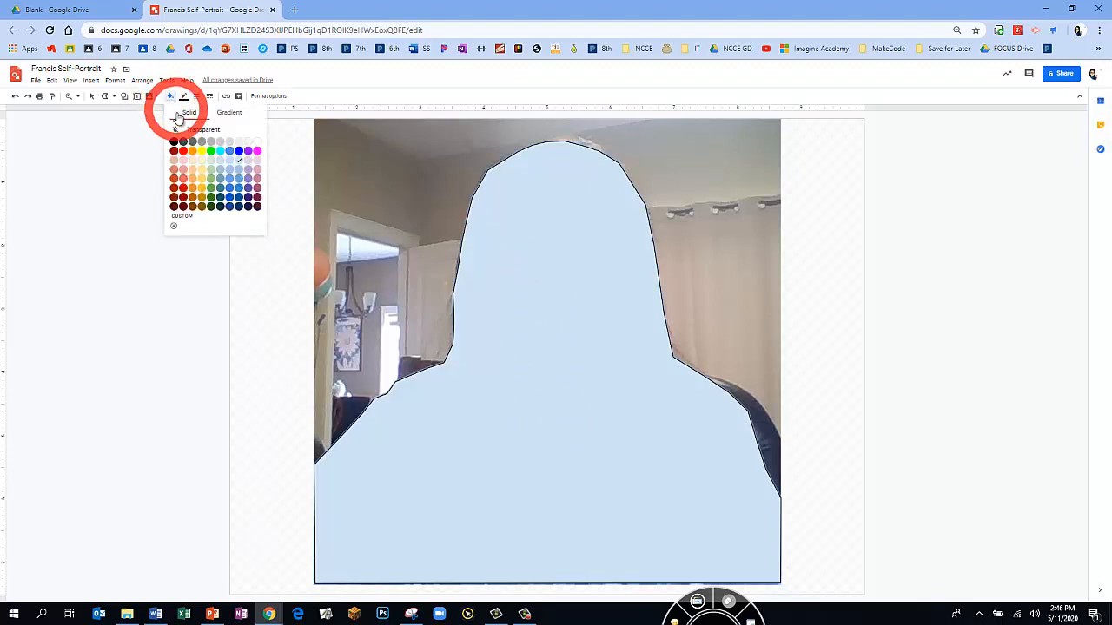
{"action": "left_click", "coordinate": [189, 130]}
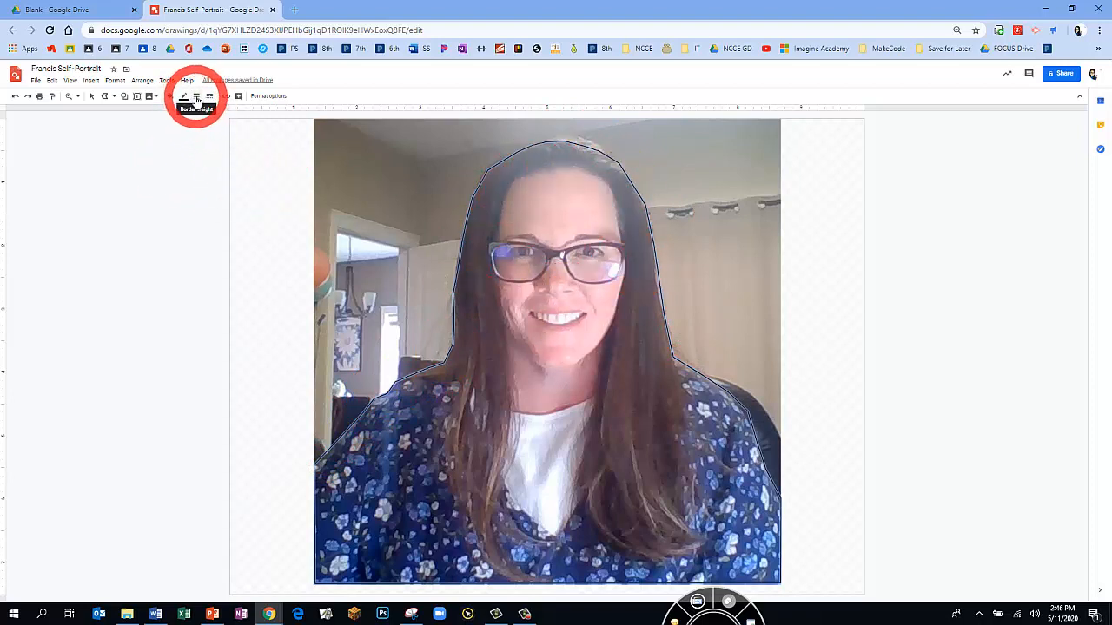
{"action": "left_click", "coordinate": [197, 101]}
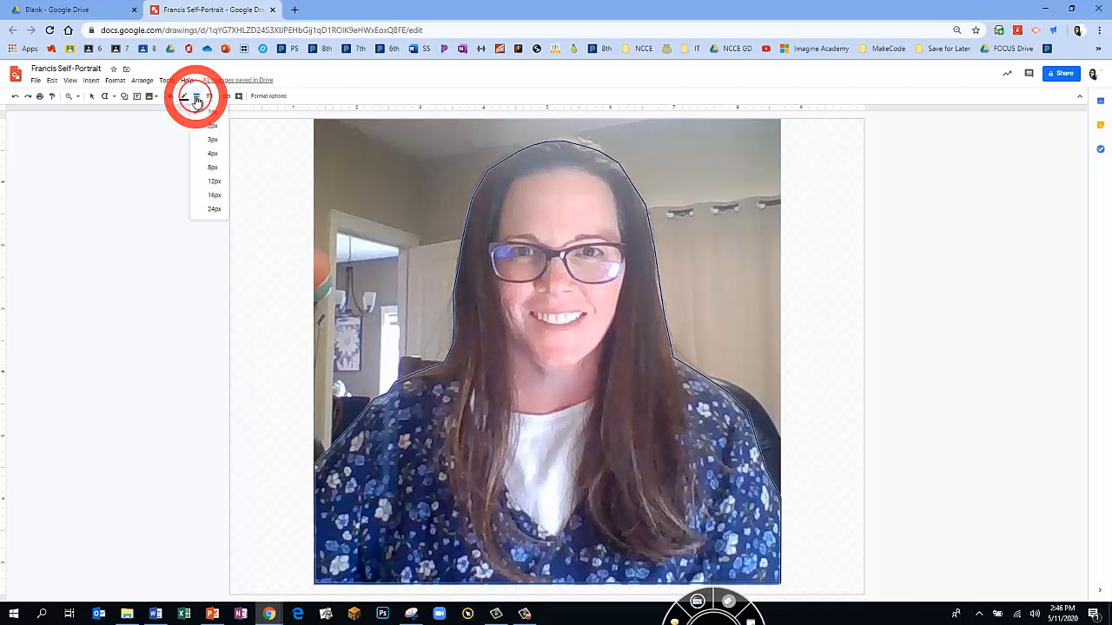
{"action": "left_click", "coordinate": [210, 151]}
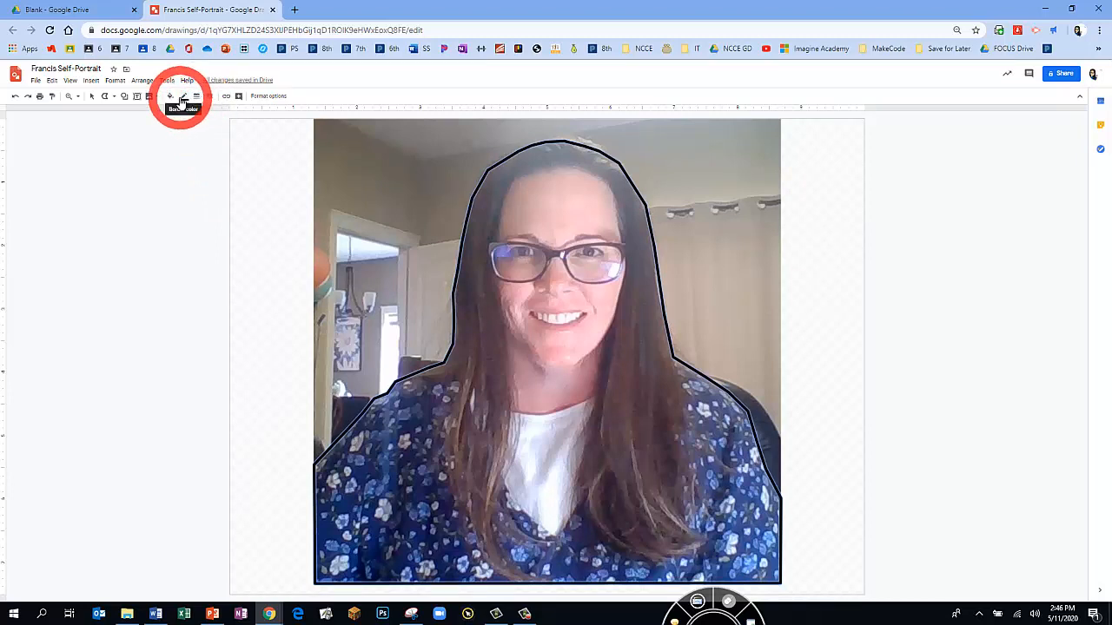
{"action": "left_click", "coordinate": [196, 97]}
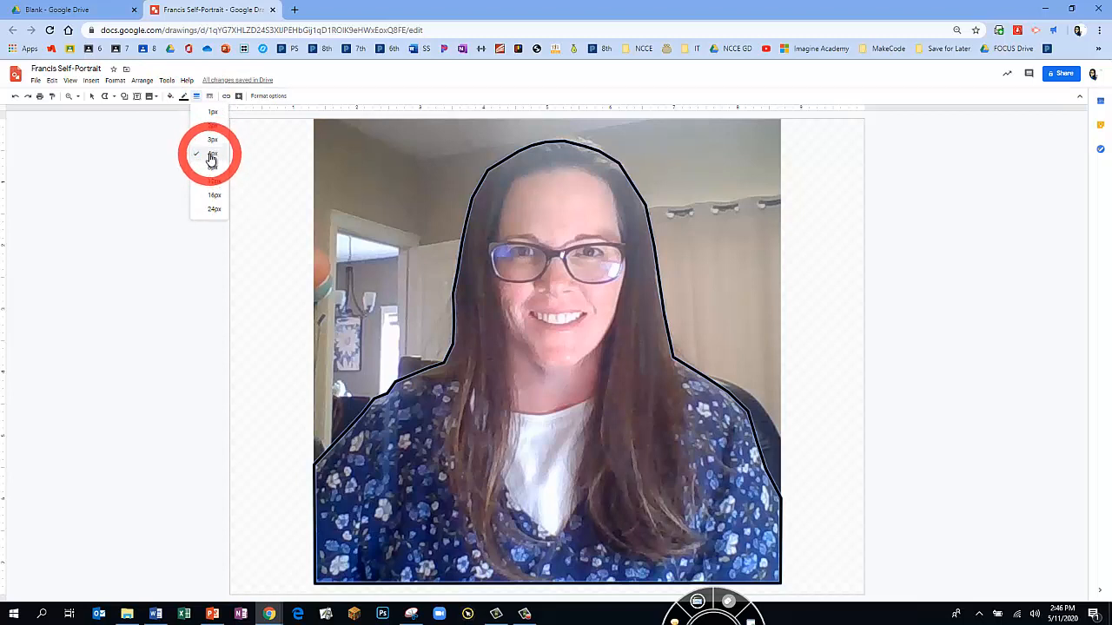
{"action": "left_click", "coordinate": [196, 99]}
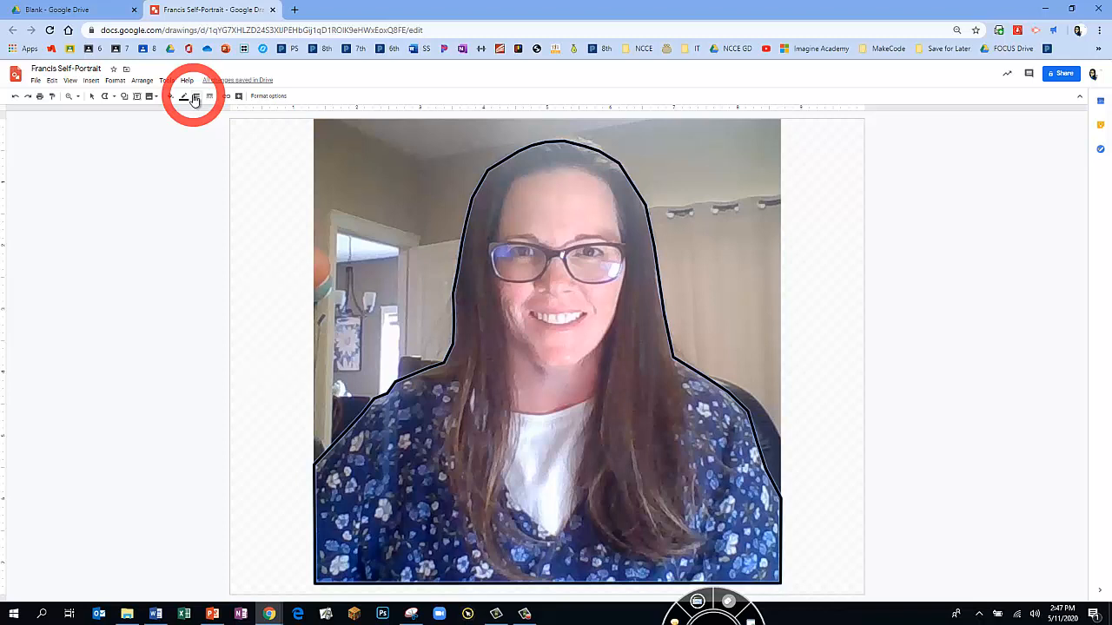
Step: Trace a closed polyline around the blouse area, across the shoulders and neckline and along the photo's bottom edge, and make its fill transparent
{"action": "left_click", "coordinate": [107, 97]}
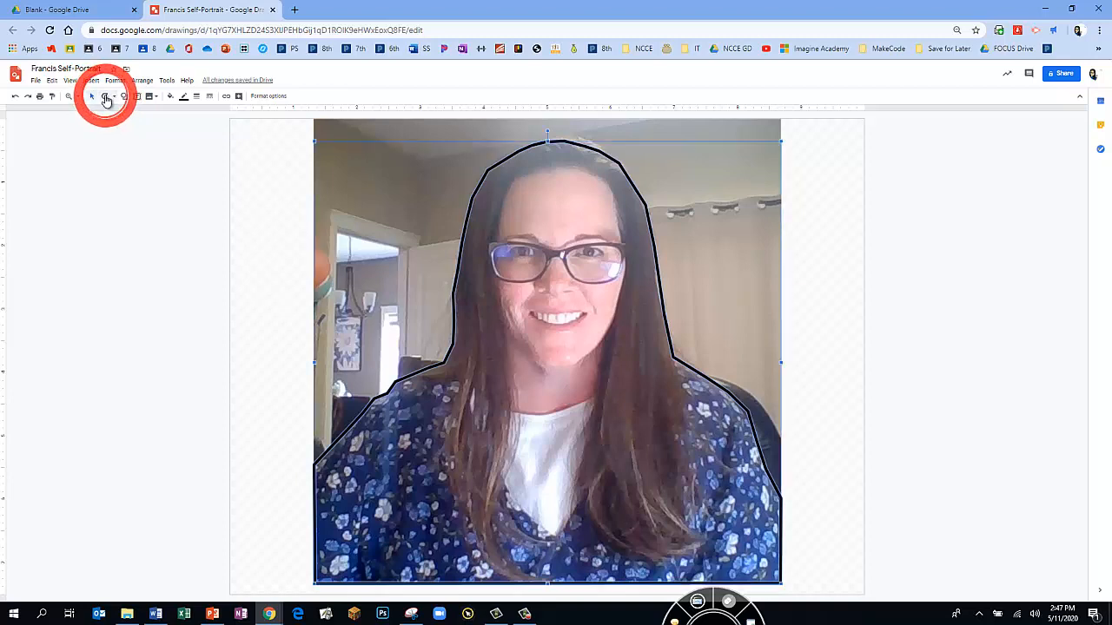
{"action": "left_click", "coordinate": [107, 97]}
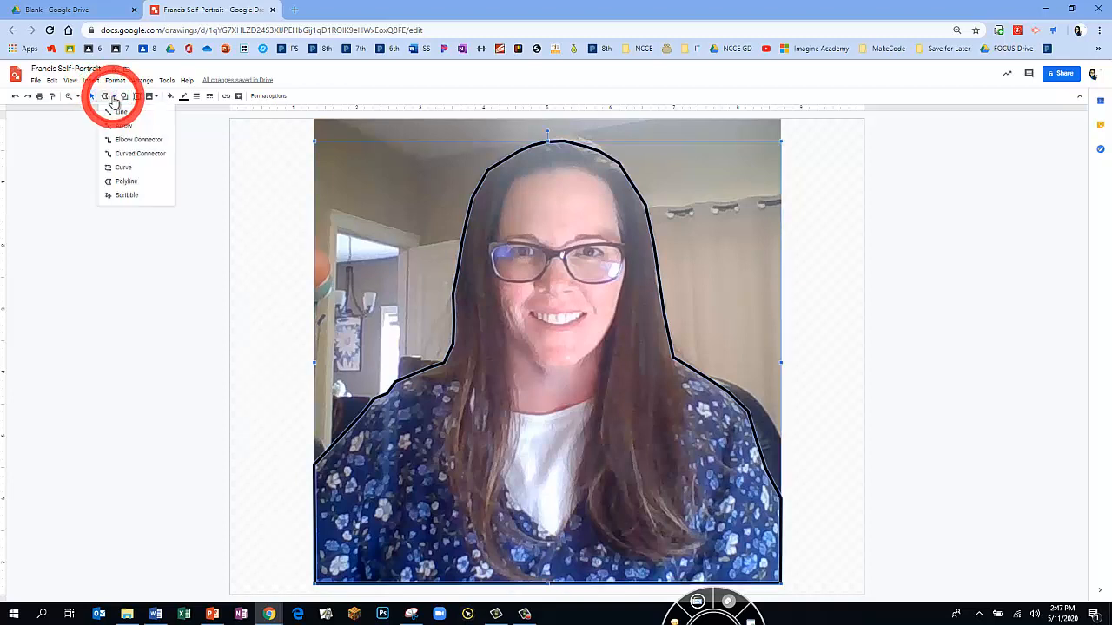
{"action": "left_click", "coordinate": [121, 180]}
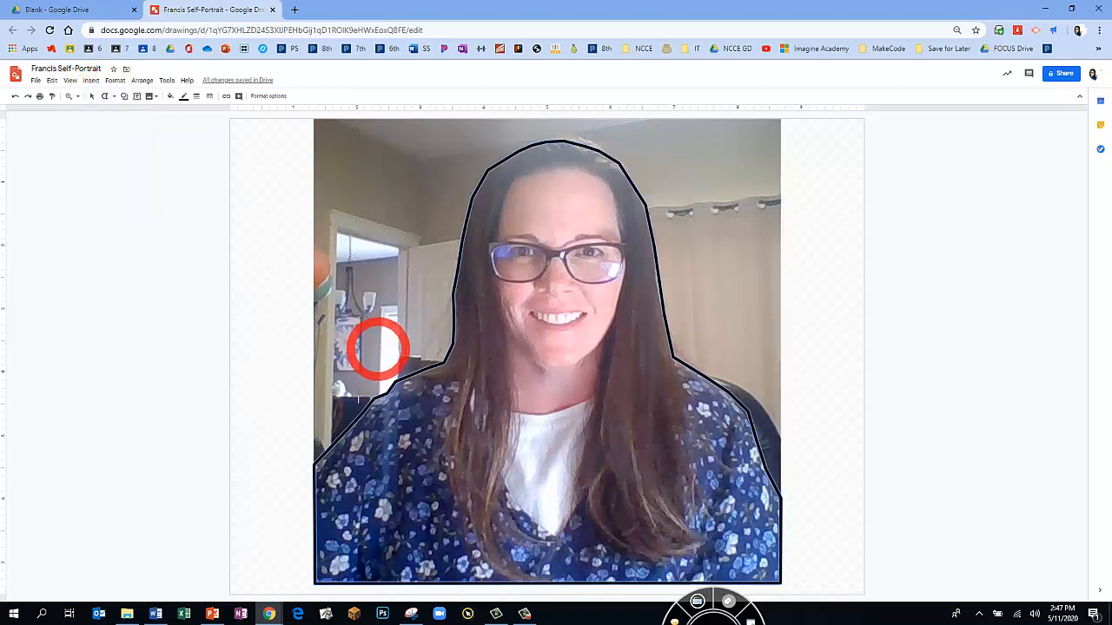
{"action": "left_click", "coordinate": [316, 582]}
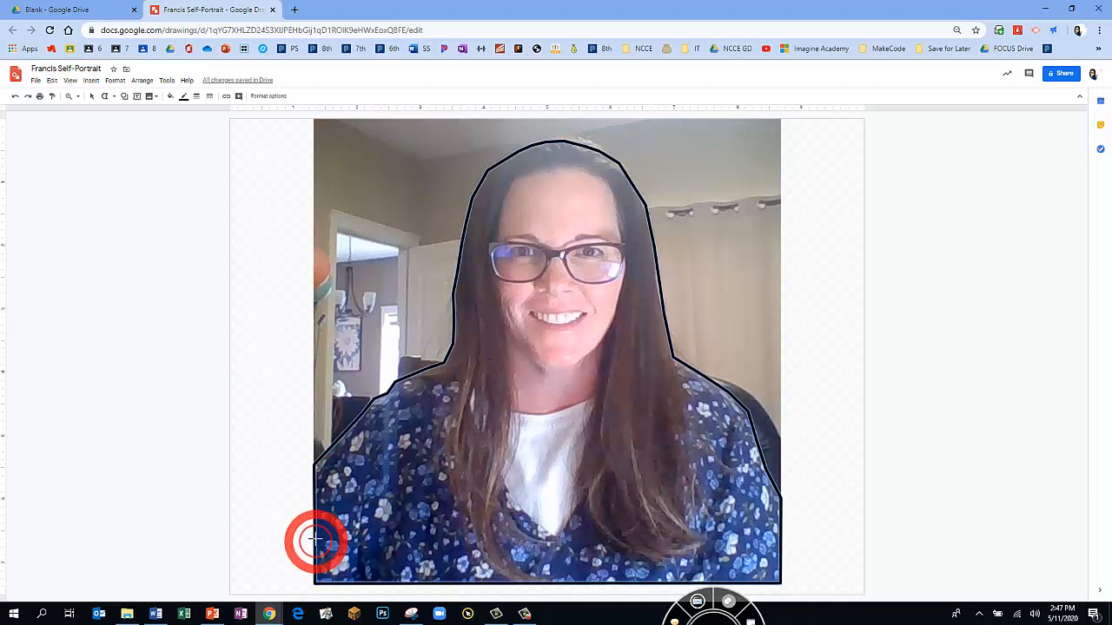
{"action": "left_click", "coordinate": [313, 465]}
{"action": "left_click", "coordinate": [374, 398]}
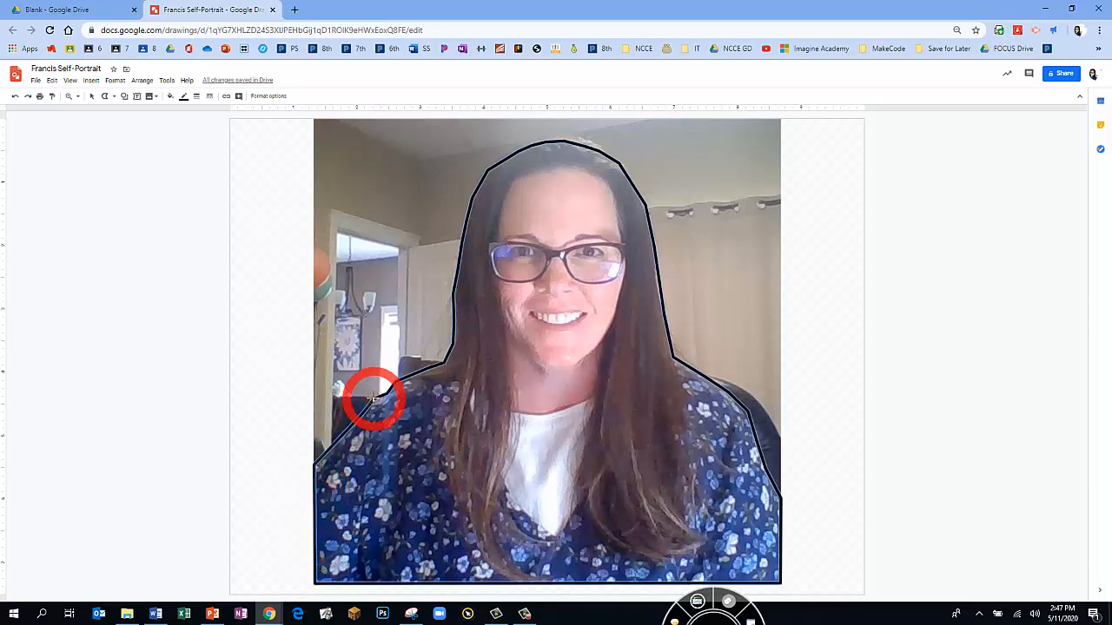
{"action": "left_click", "coordinate": [390, 387]}
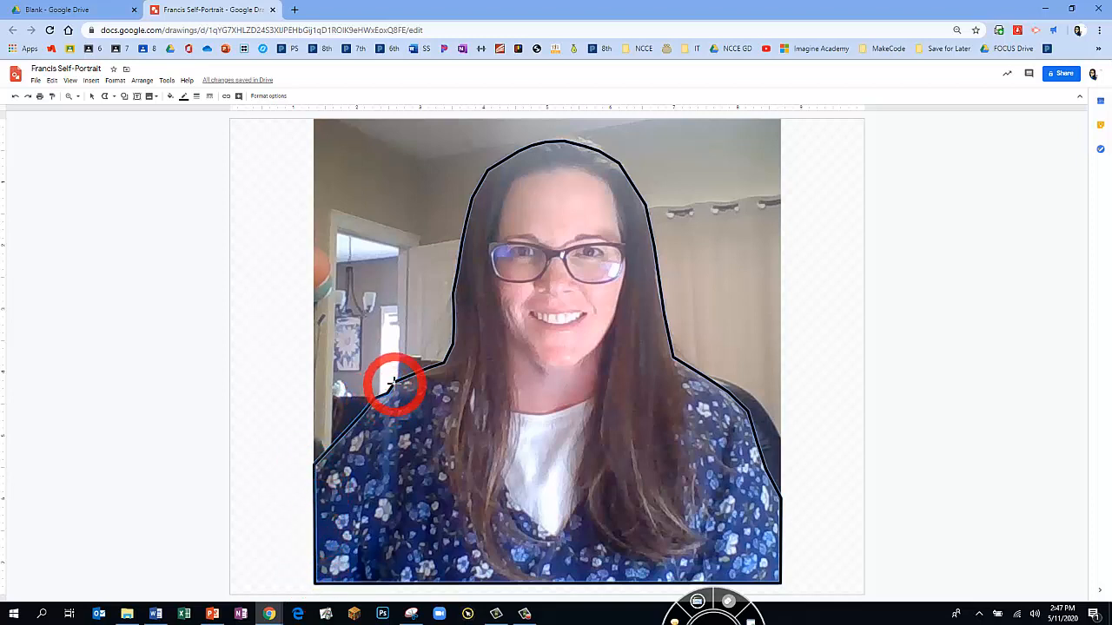
{"action": "left_click", "coordinate": [437, 368]}
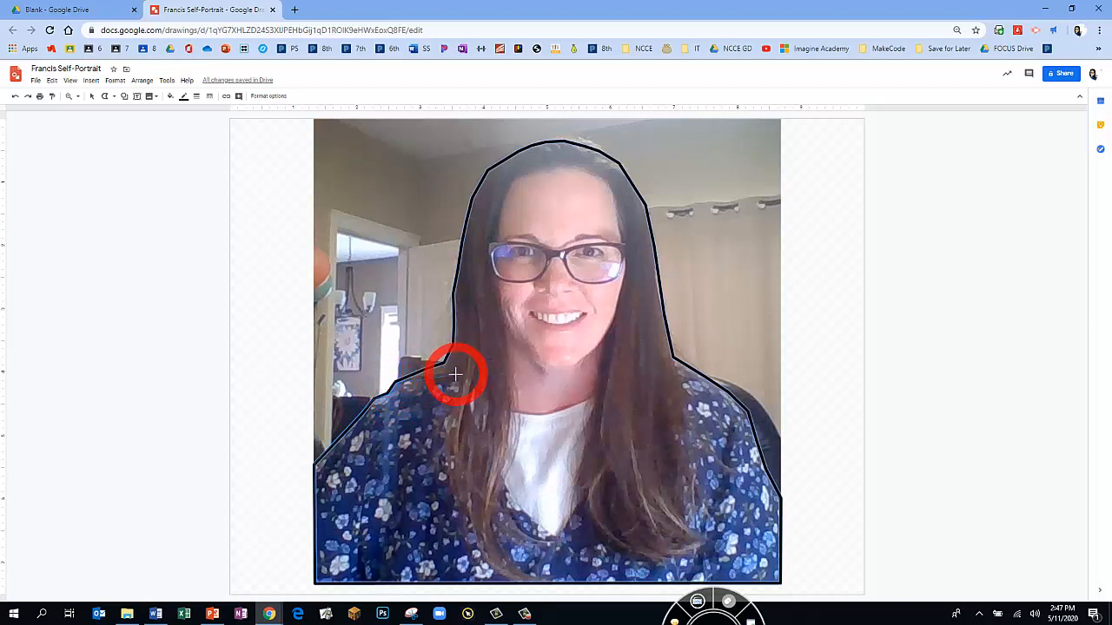
{"action": "left_click", "coordinate": [458, 378]}
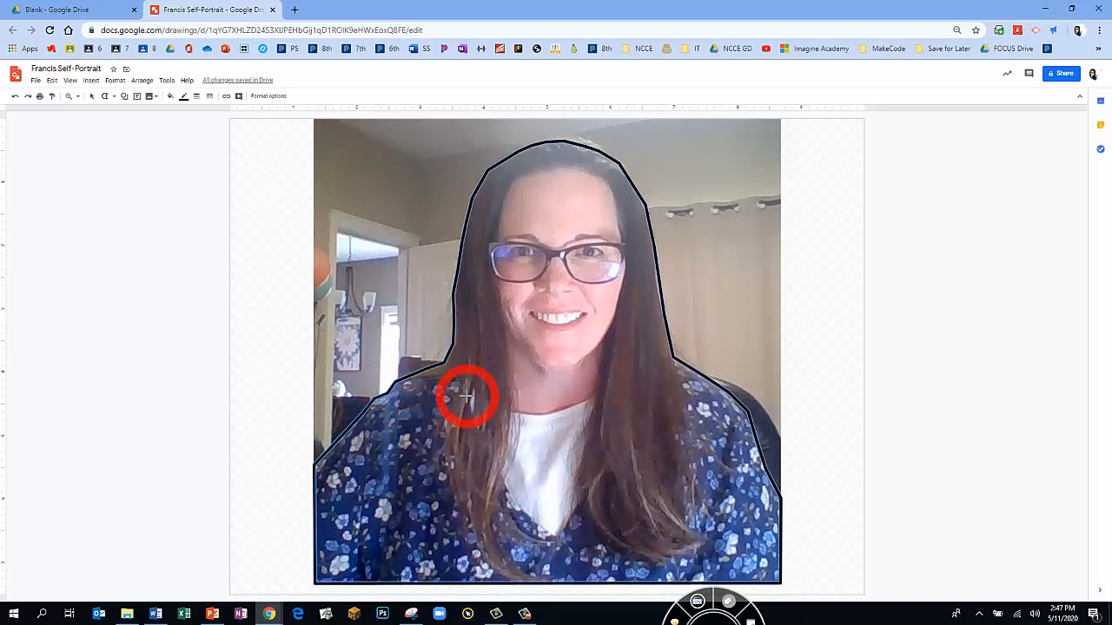
{"action": "left_click", "coordinate": [493, 403]}
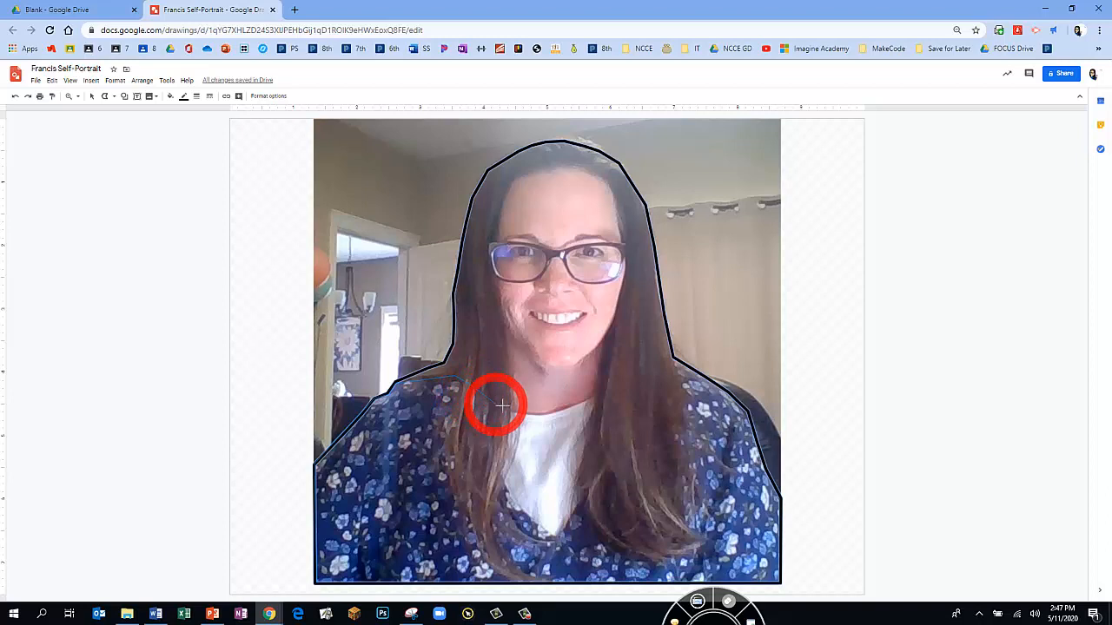
{"action": "left_click", "coordinate": [540, 416]}
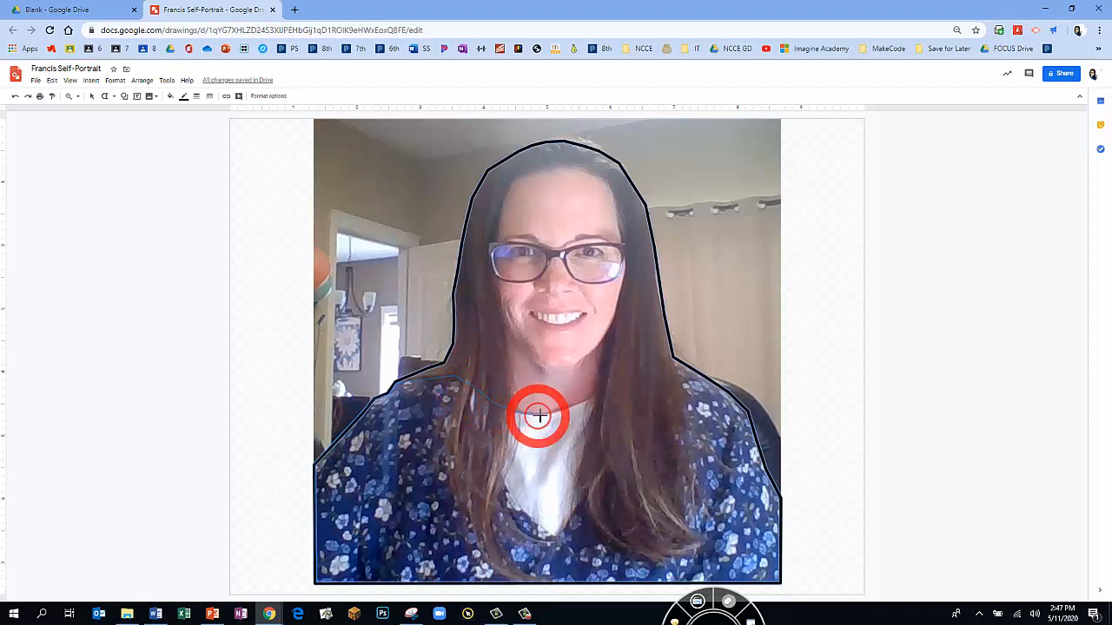
{"action": "left_click", "coordinate": [590, 398]}
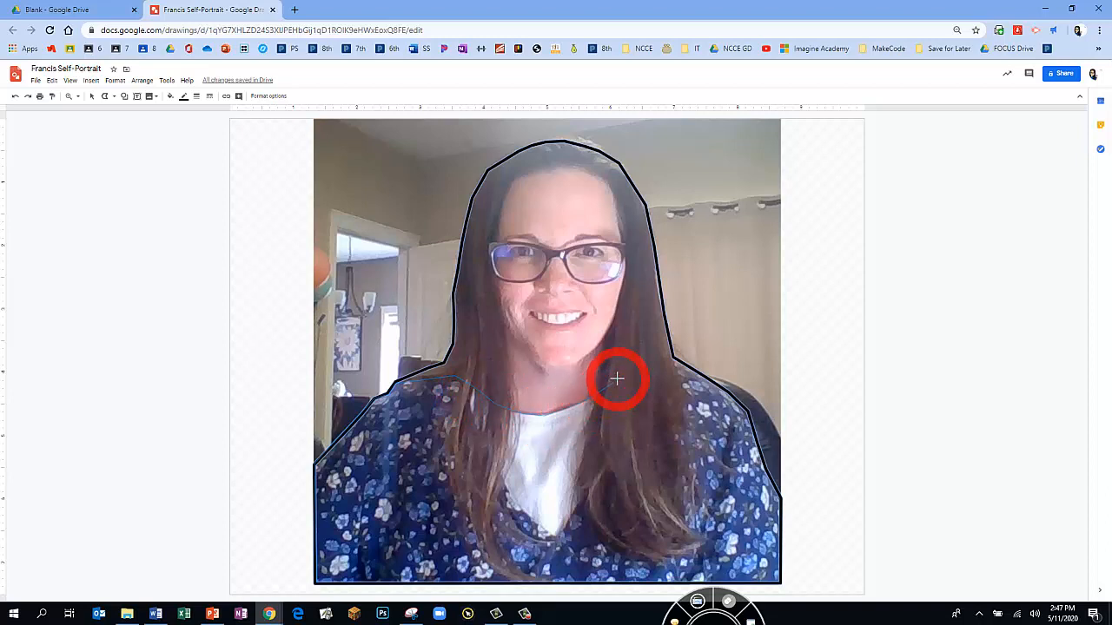
{"action": "left_click", "coordinate": [673, 358]}
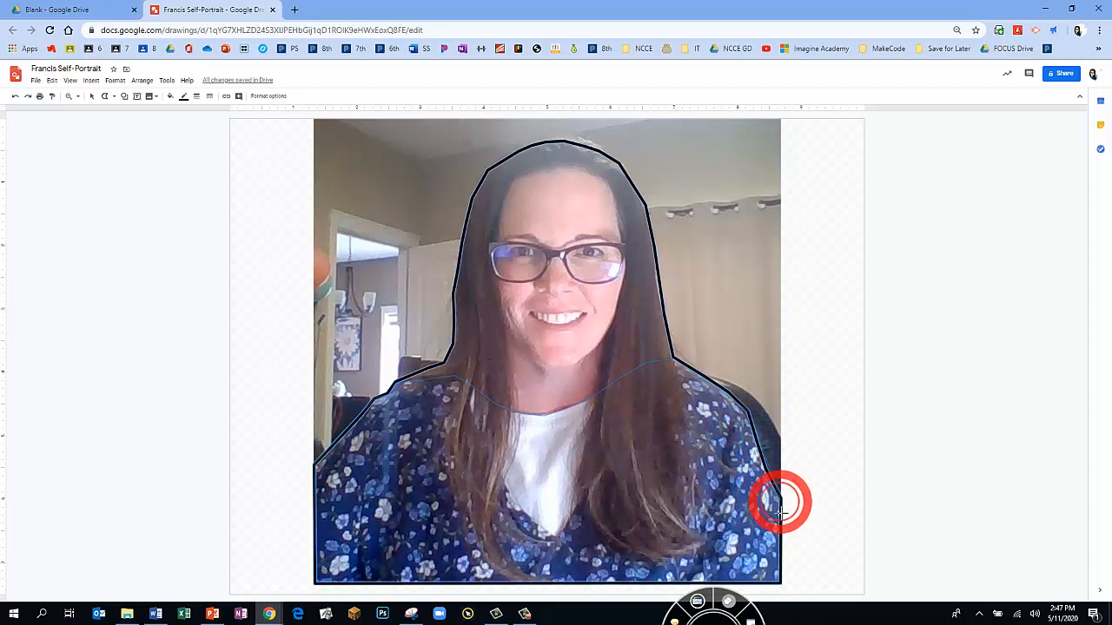
{"action": "left_click", "coordinate": [781, 580]}
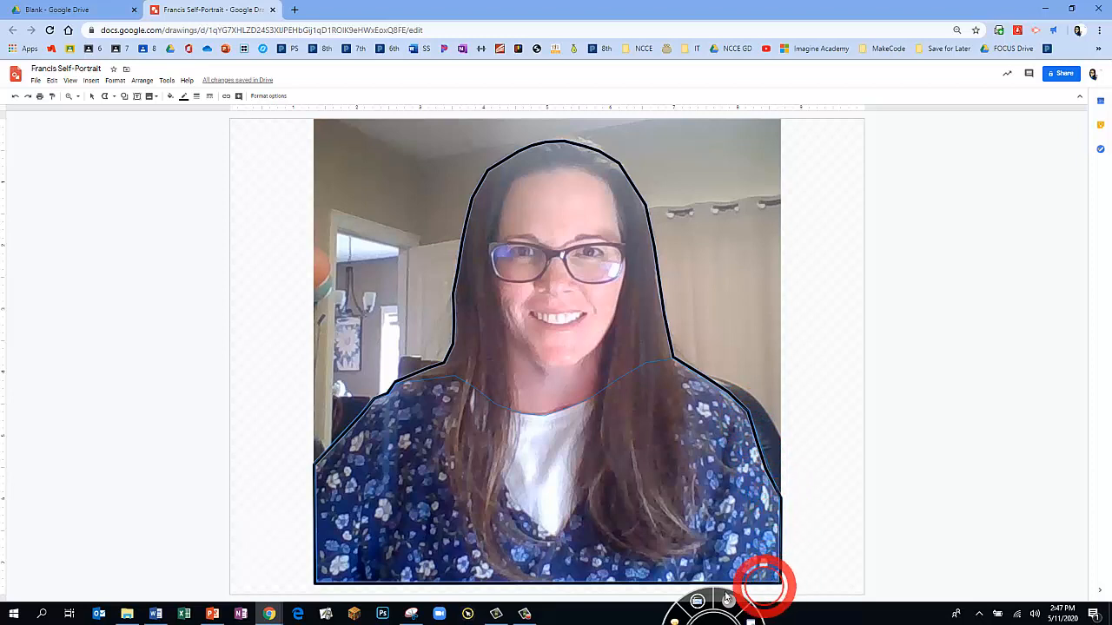
{"action": "left_click", "coordinate": [315, 581]}
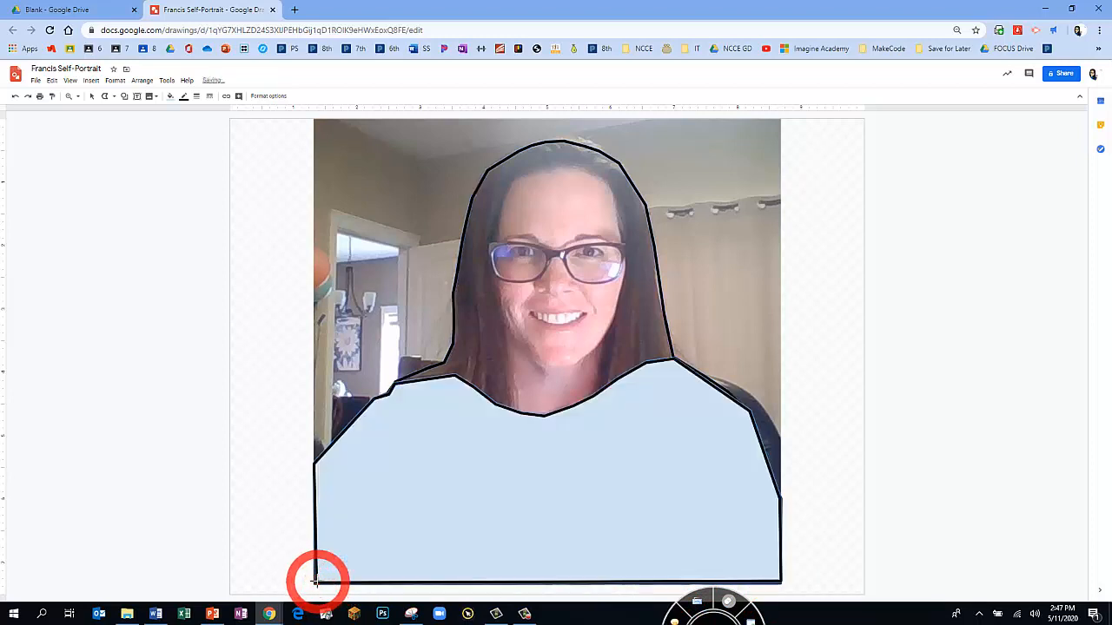
{"action": "left_click", "coordinate": [171, 98]}
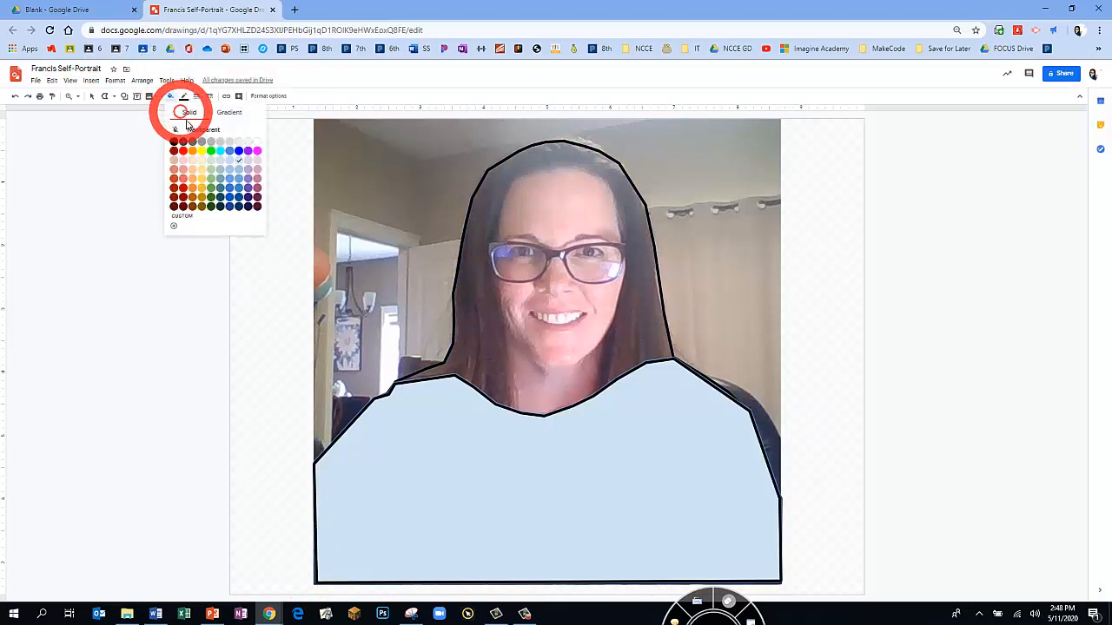
{"action": "left_click", "coordinate": [187, 121]}
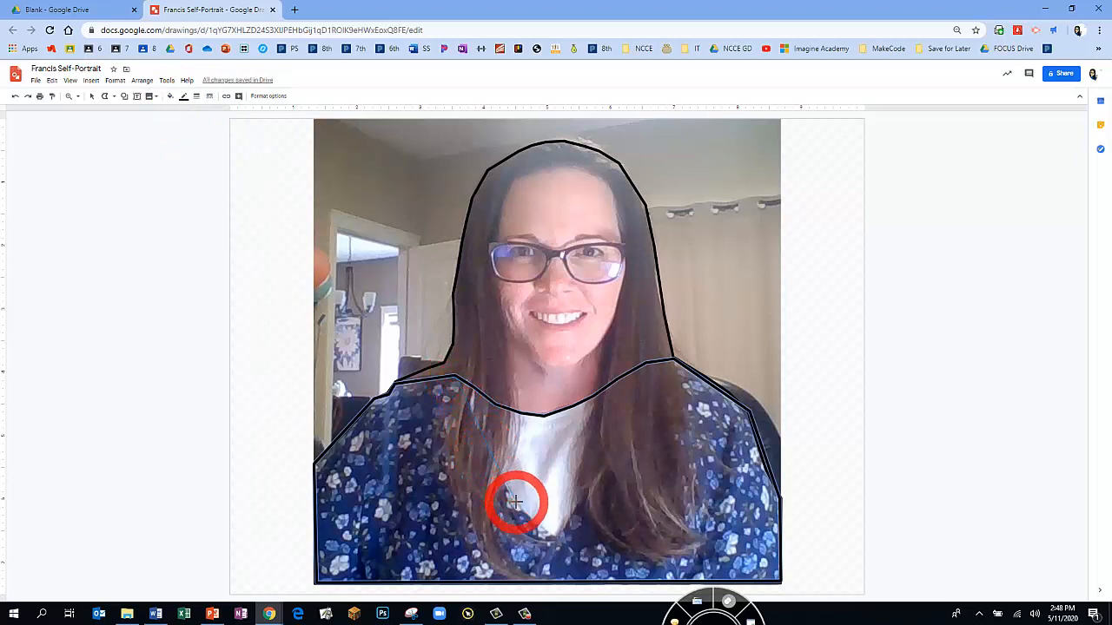
Step: Trace a closed V-shaped polyline around the white undershirt below the neckline and make its fill transparent
{"action": "left_click", "coordinate": [558, 530]}
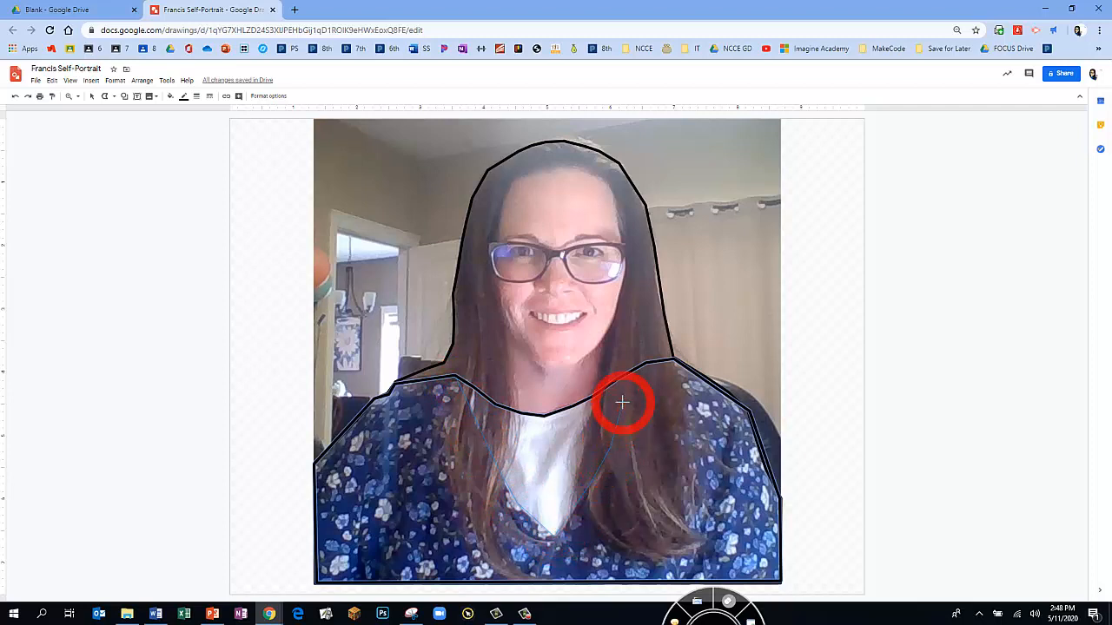
{"action": "left_click", "coordinate": [625, 375]}
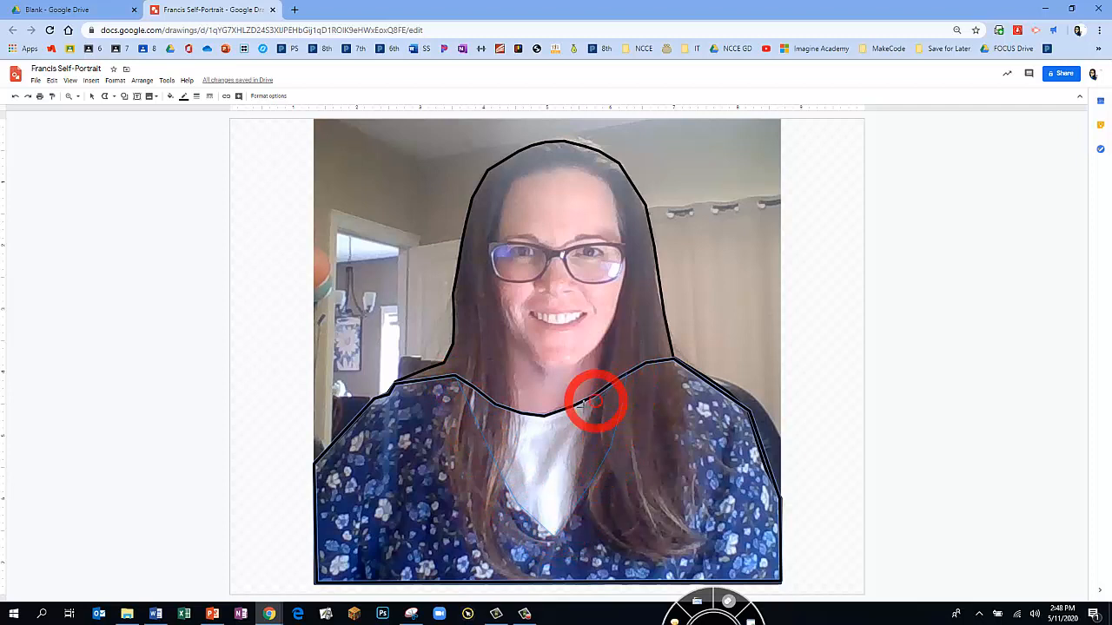
{"action": "left_click", "coordinate": [551, 413]}
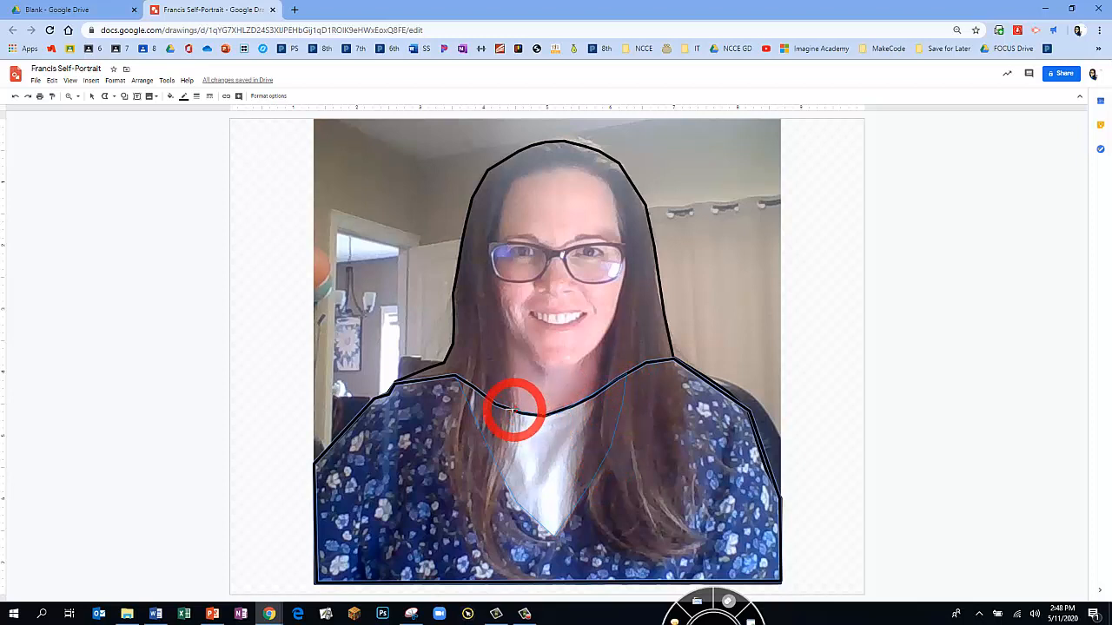
{"action": "left_click", "coordinate": [488, 401]}
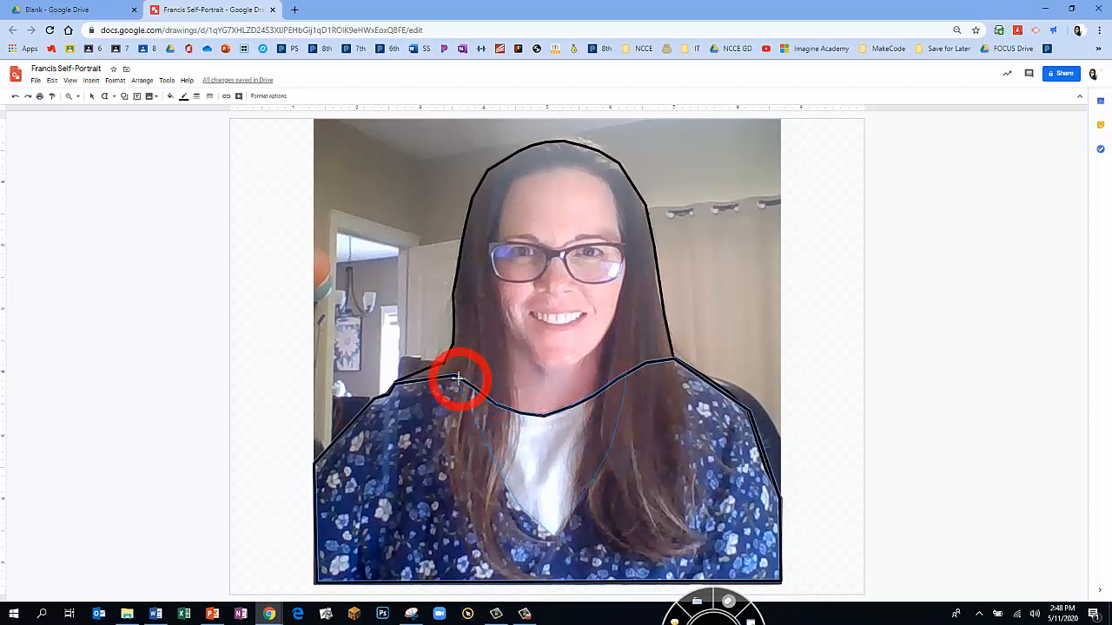
{"action": "left_click", "coordinate": [454, 377]}
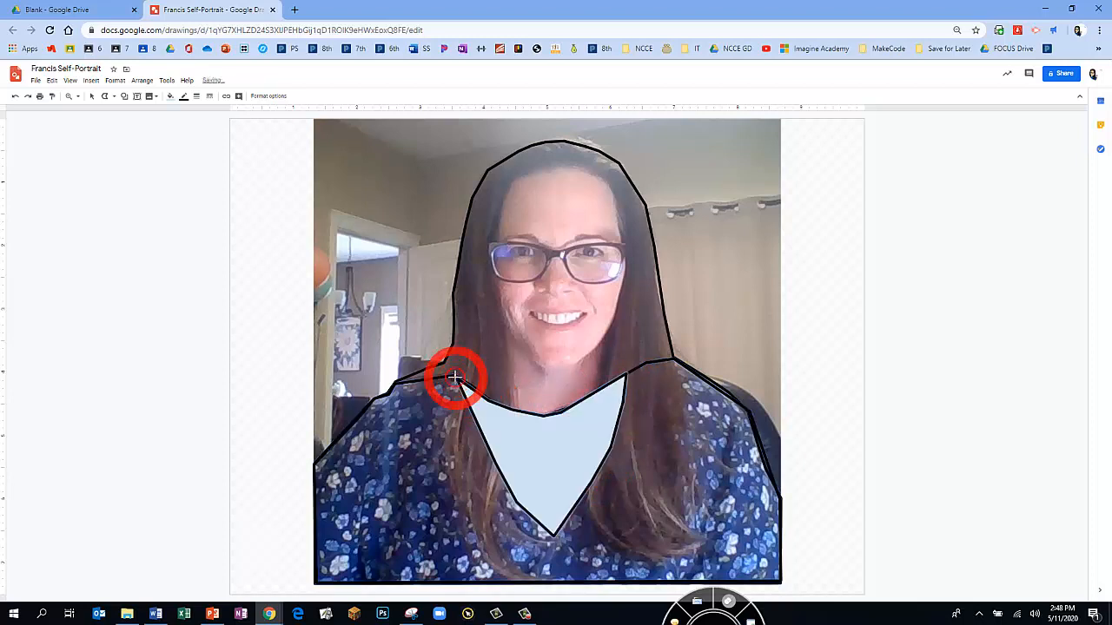
{"action": "left_click", "coordinate": [170, 98]}
{"action": "left_click", "coordinate": [183, 118]}
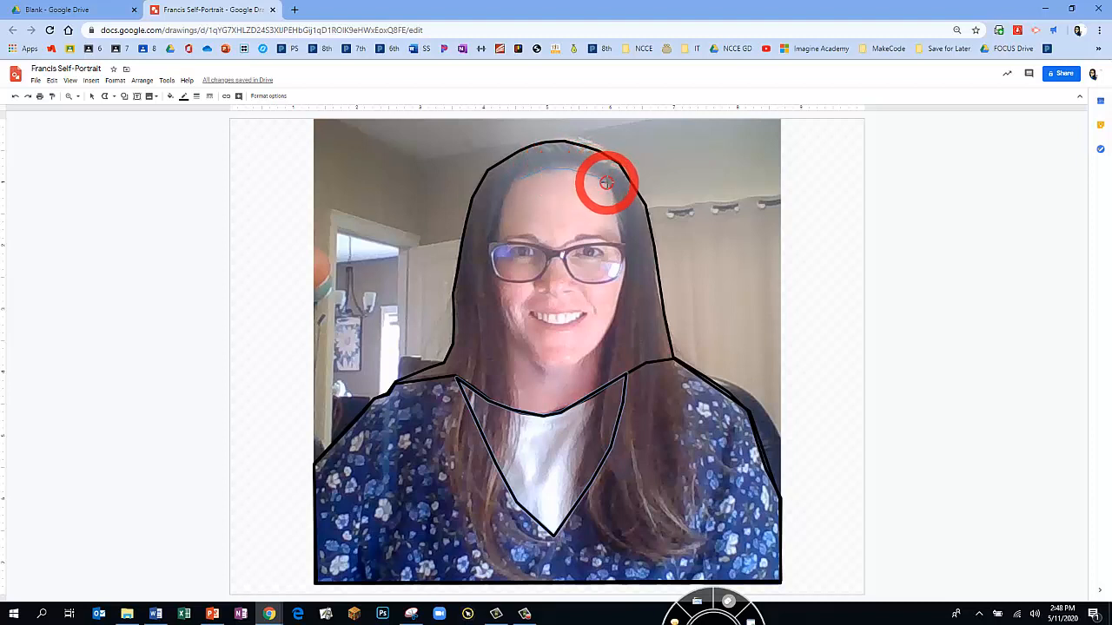
Step: Trace a closed polyline around the face from the hairline down to the chin and make its fill transparent
{"action": "left_click", "coordinate": [624, 231]}
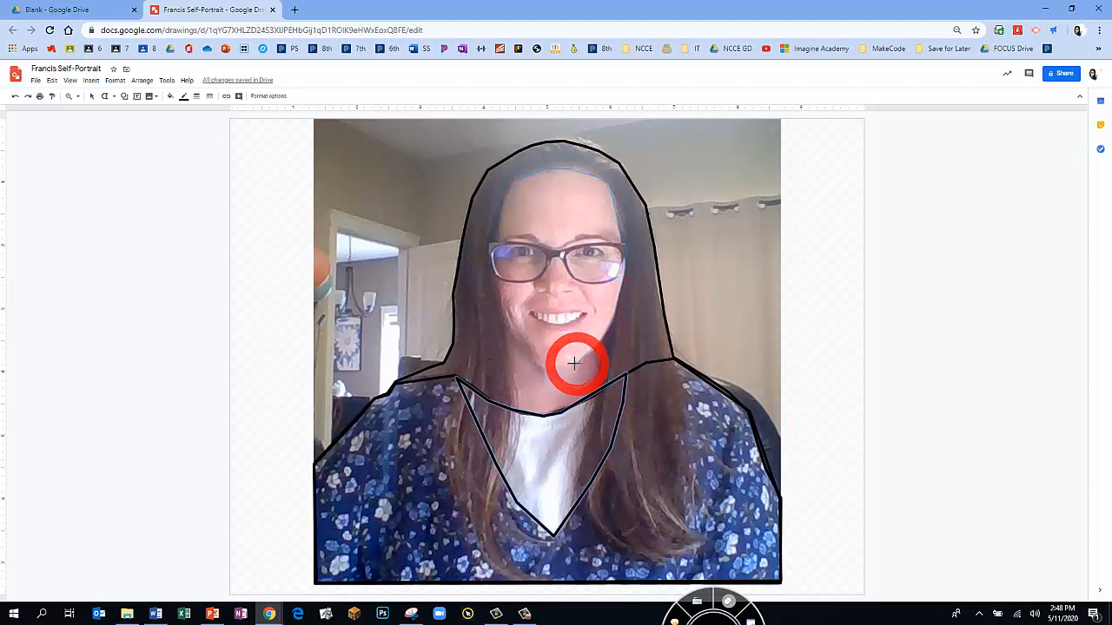
{"action": "mouse_move", "coordinate": [574, 363]}
{"action": "left_mouse_down"}
{"action": "mouse_move", "coordinate": [544, 367]}
{"action": "mouse_move", "coordinate": [500, 323]}
{"action": "mouse_move", "coordinate": [485, 247]}
{"action": "mouse_move", "coordinate": [514, 181]}
{"action": "left_mouse_up"}
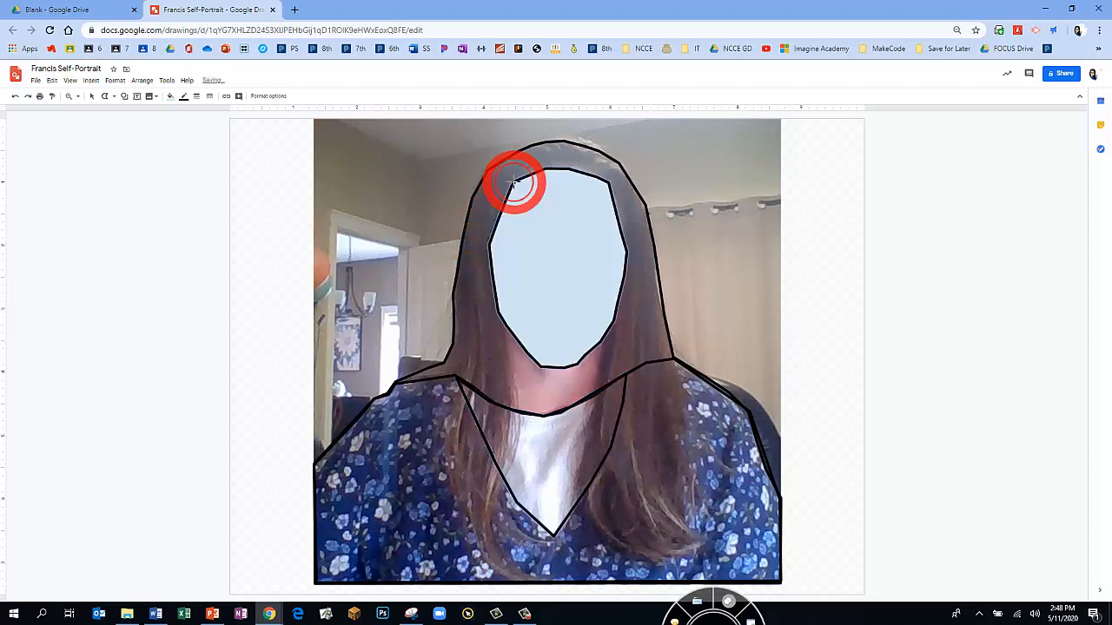
{"action": "left_click", "coordinate": [171, 97]}
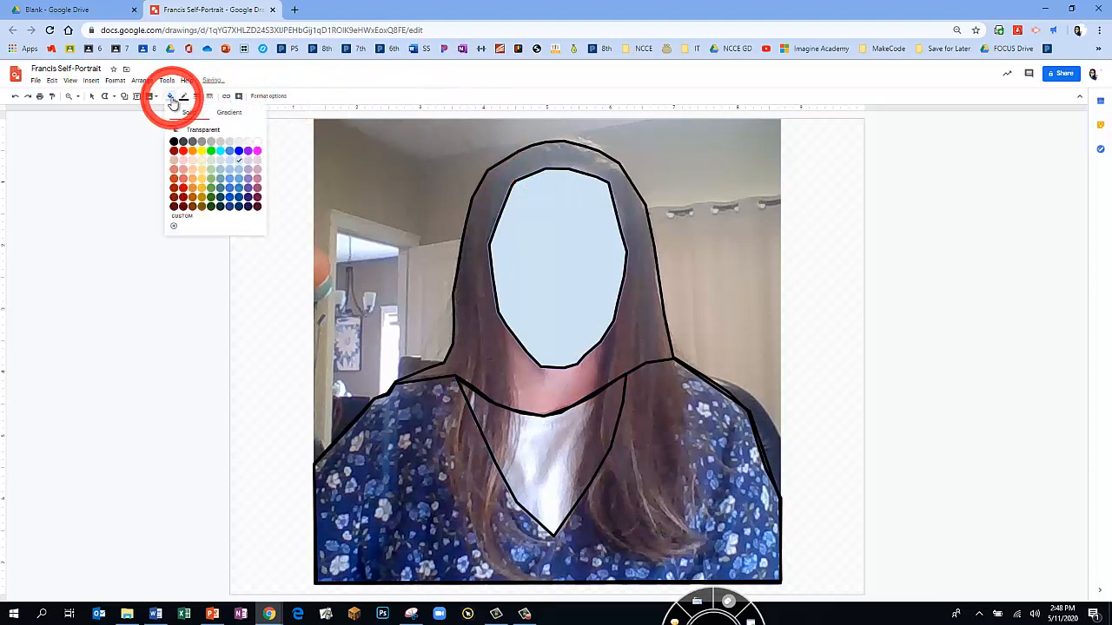
{"action": "left_click", "coordinate": [185, 128]}
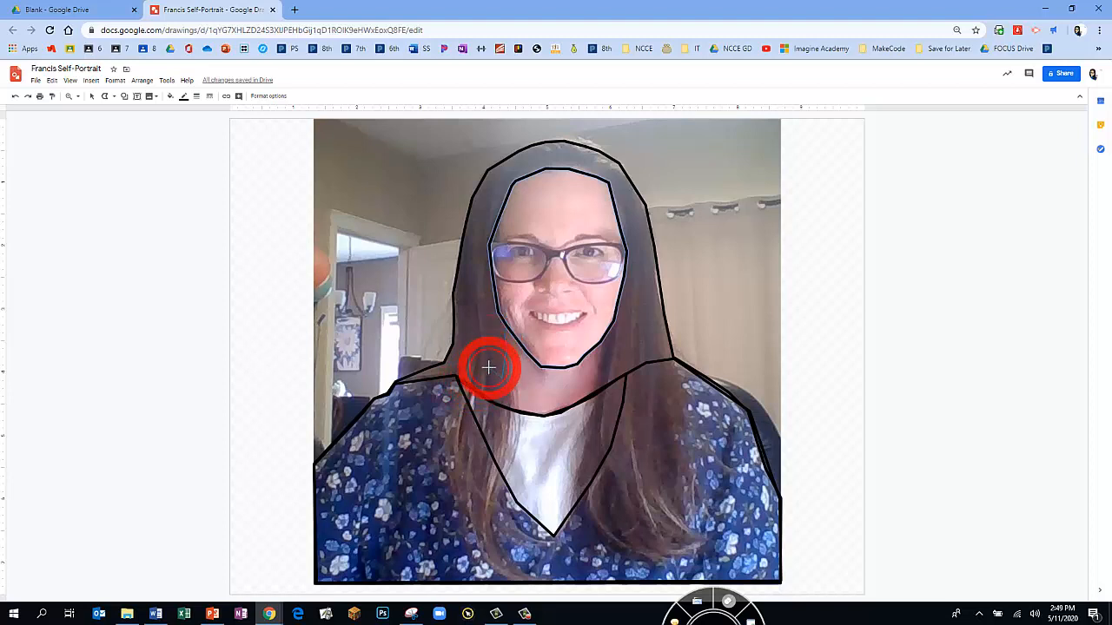
Step: Trace a closed polyline around the neck between the jaw and the shirt neckline and make its fill transparent
{"action": "double_click", "coordinate": [487, 373]}
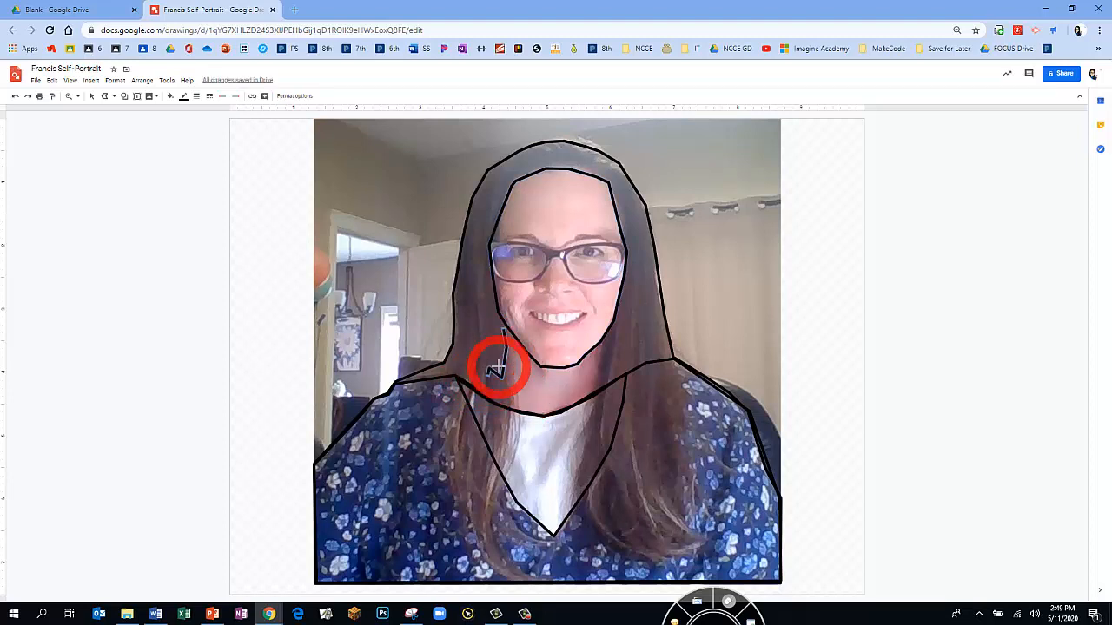
{"action": "key", "text": "ctrl+z"}
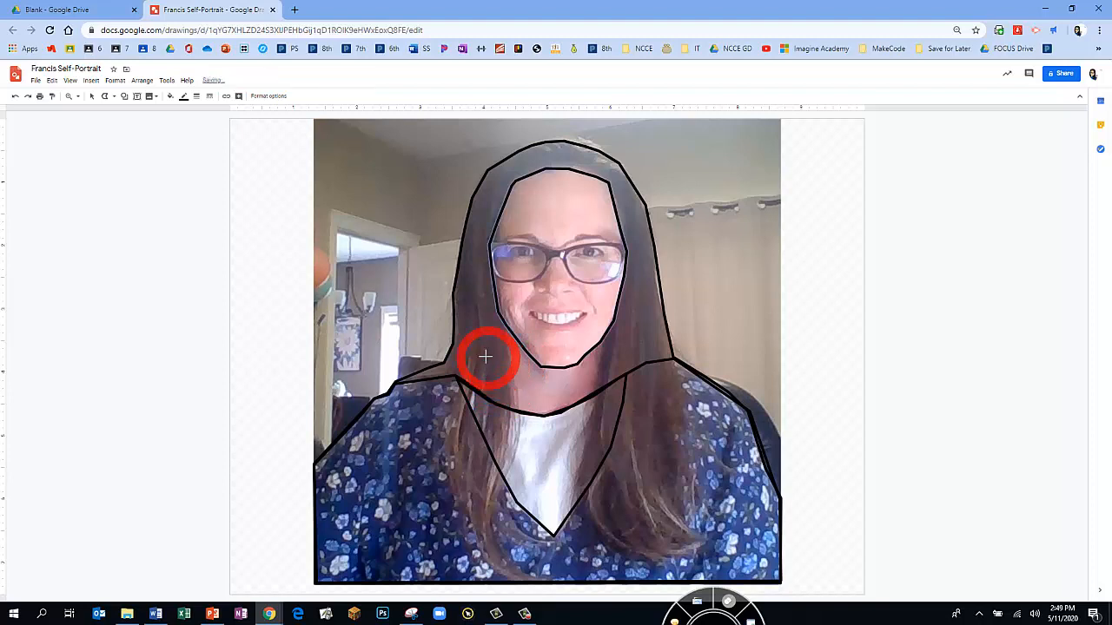
{"action": "left_click", "coordinate": [503, 324]}
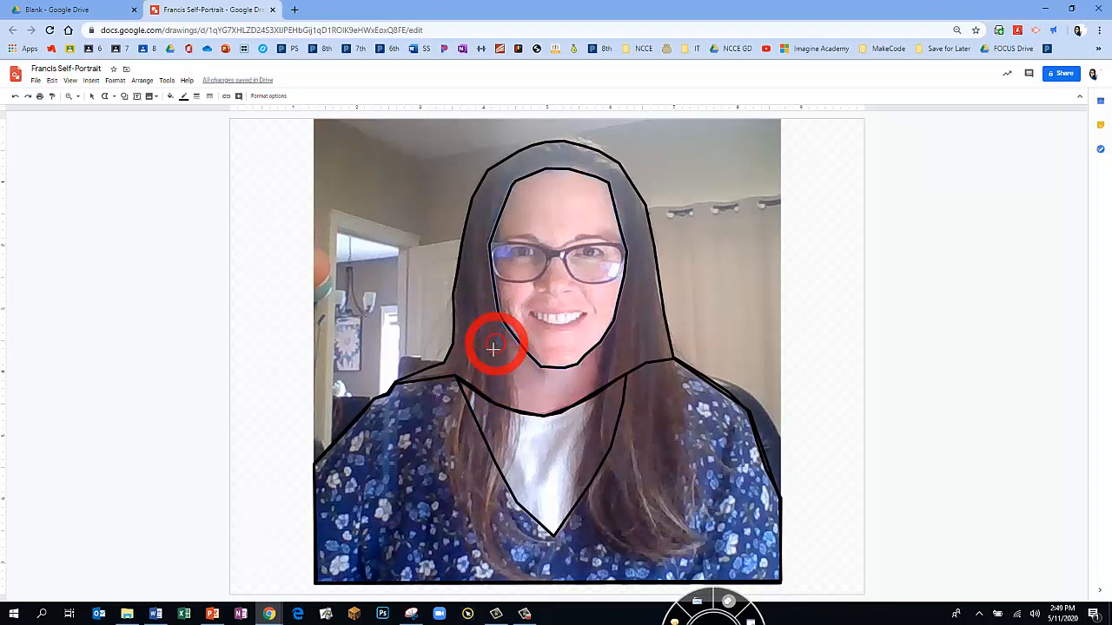
{"action": "left_click", "coordinate": [497, 376]}
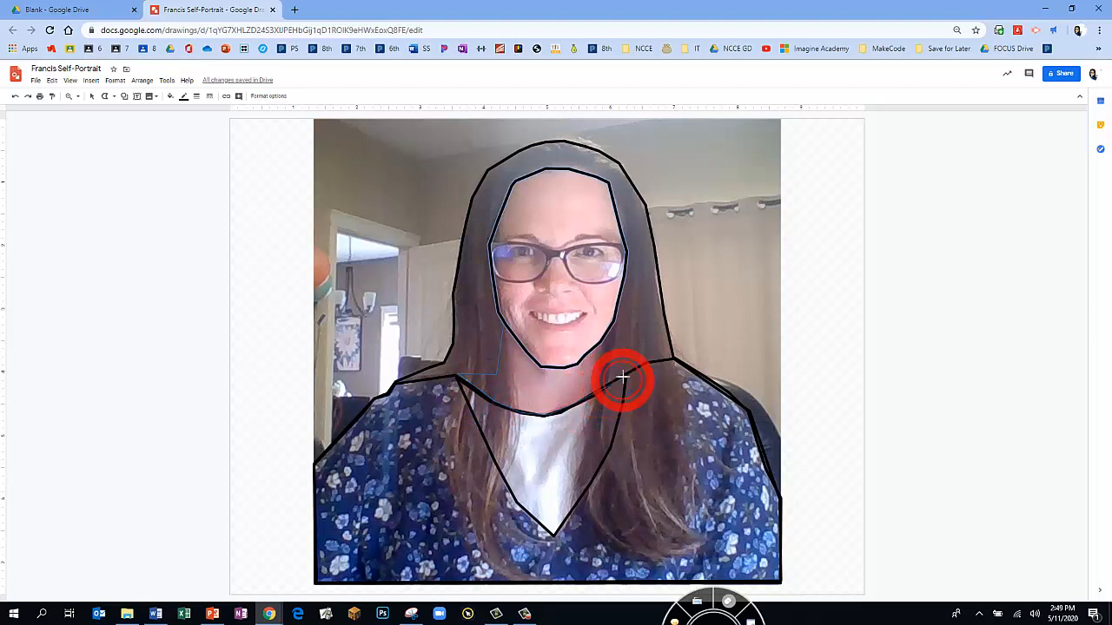
{"action": "left_click", "coordinate": [626, 375]}
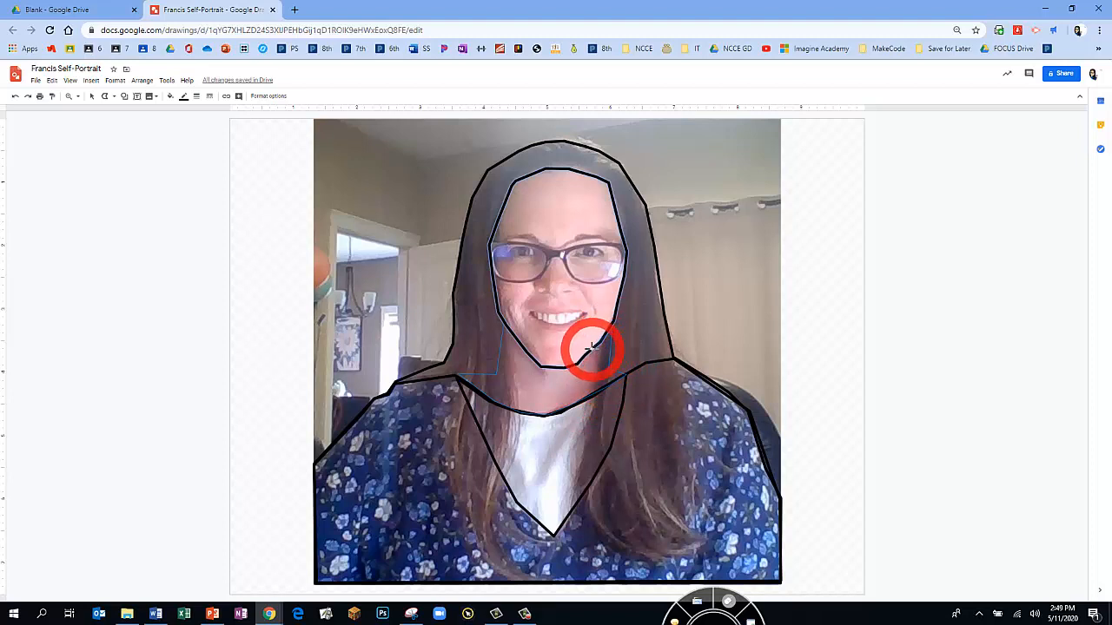
{"action": "left_click", "coordinate": [543, 368]}
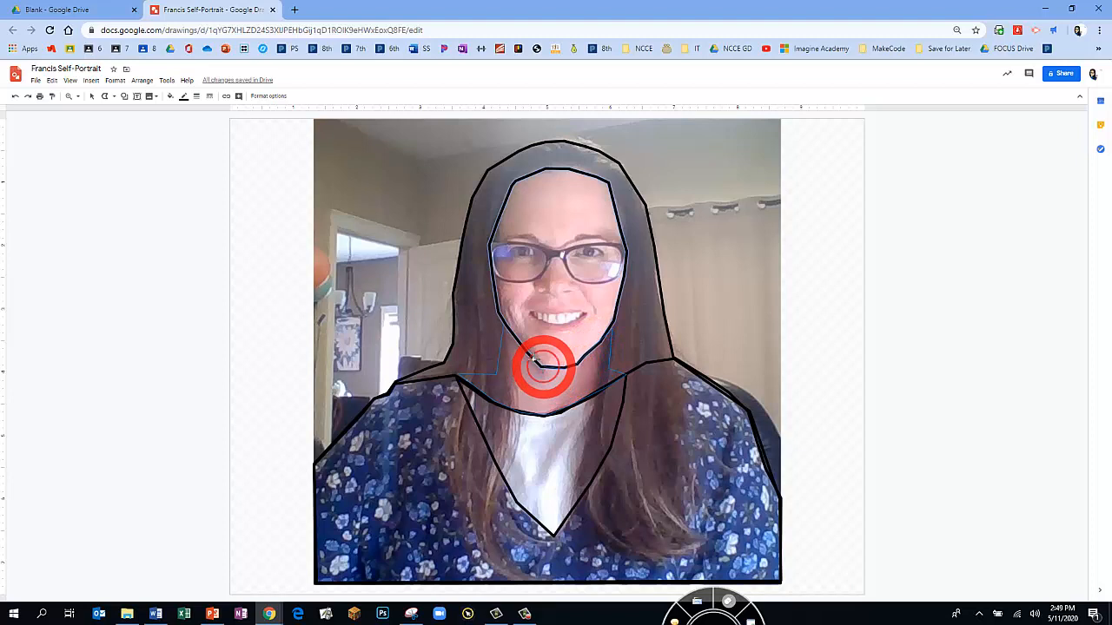
{"action": "left_click", "coordinate": [502, 323]}
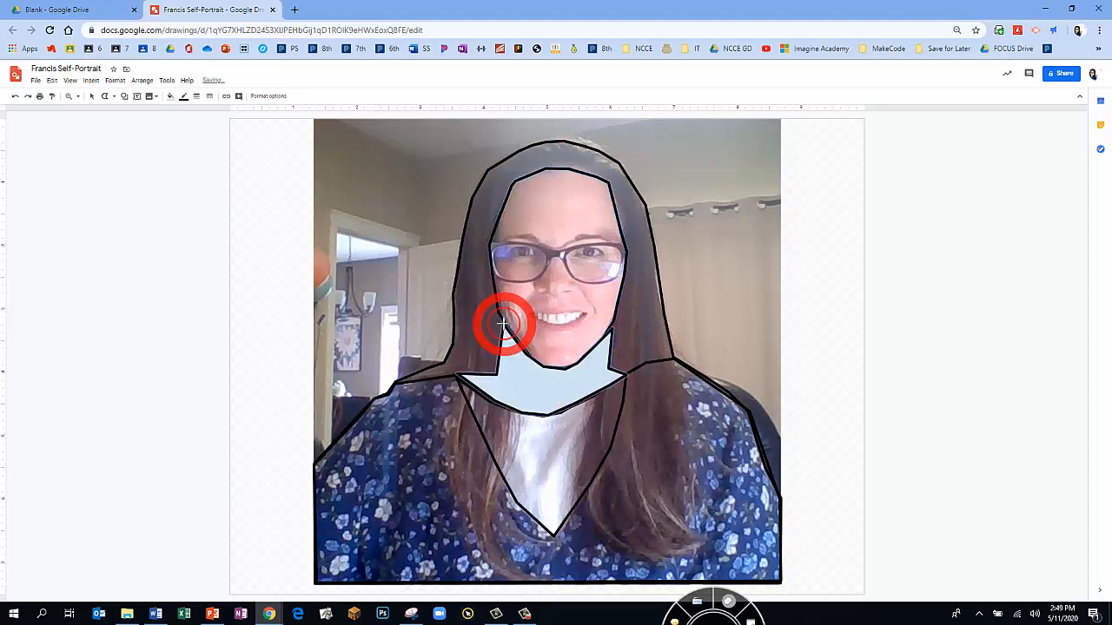
{"action": "left_click", "coordinate": [172, 96]}
{"action": "left_click", "coordinate": [198, 129]}
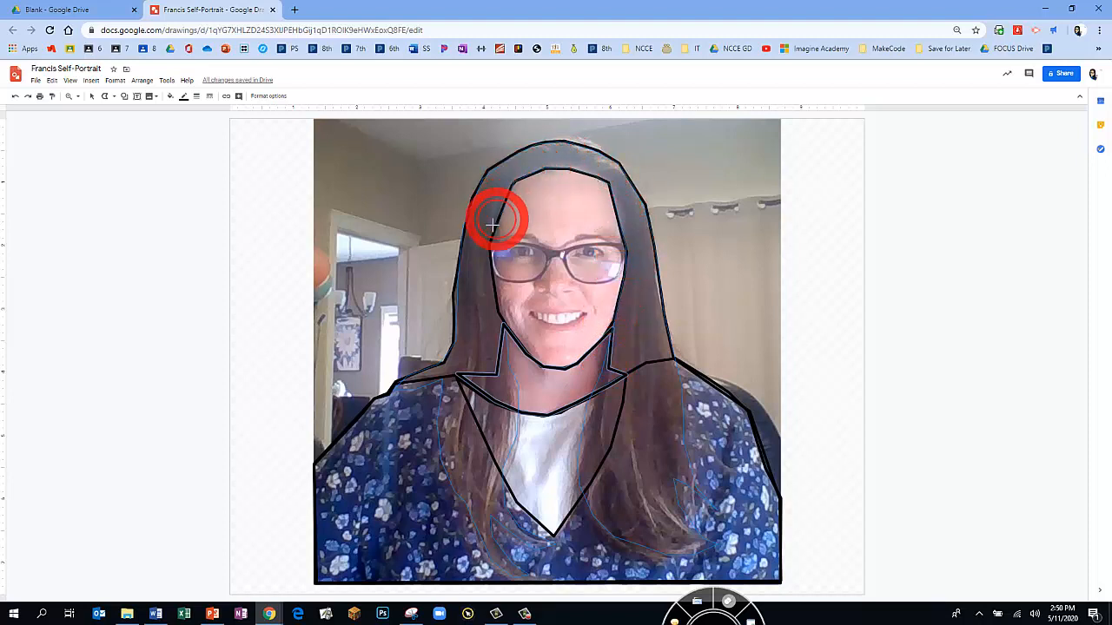
Step: Trace a closed polyline around all the hair, framing the face and following both long sections down over the blouse
{"action": "left_click", "coordinate": [506, 330]}
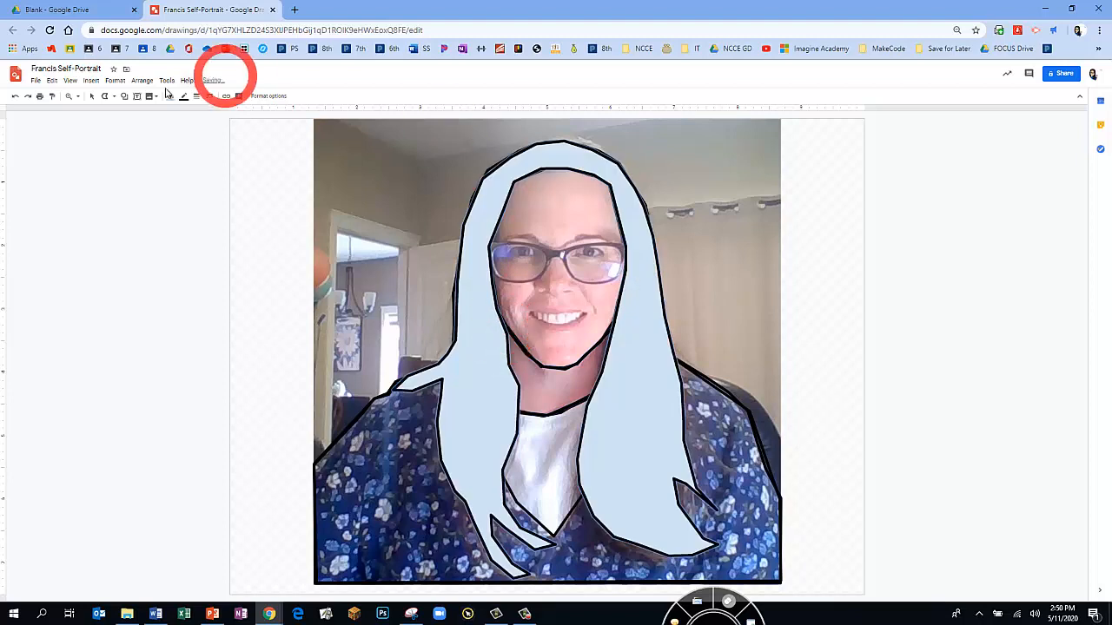
Step: Make the fill of the traced hair shape transparent
{"action": "left_click", "coordinate": [170, 96]}
{"action": "left_click", "coordinate": [195, 128]}
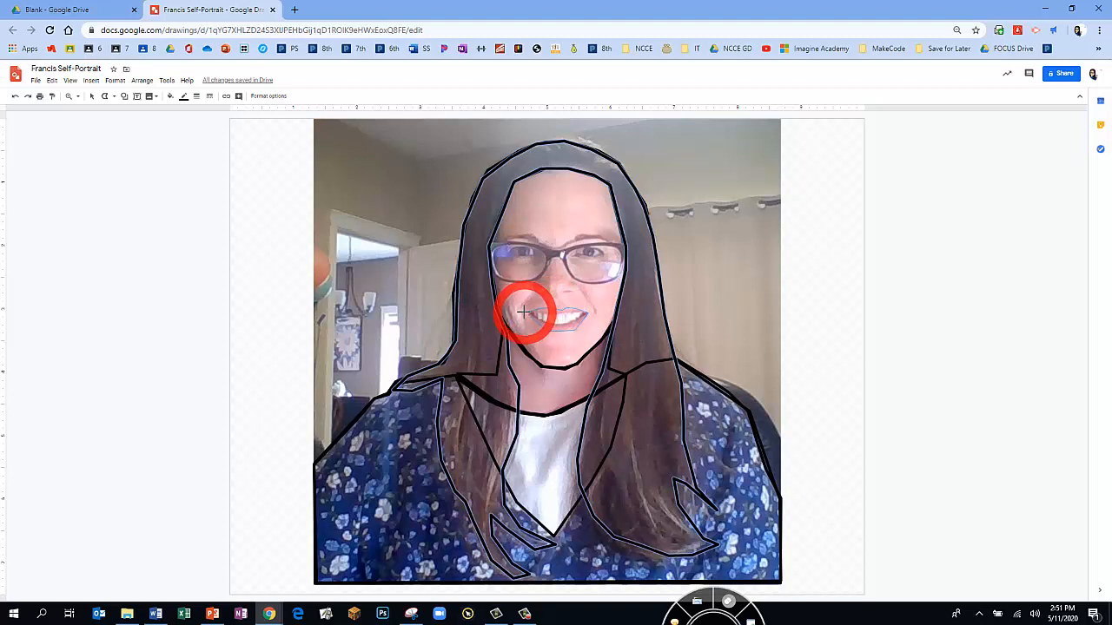
Step: Trace a closed polyline around the lips and make its fill transparent
{"action": "left_click", "coordinate": [530, 315]}
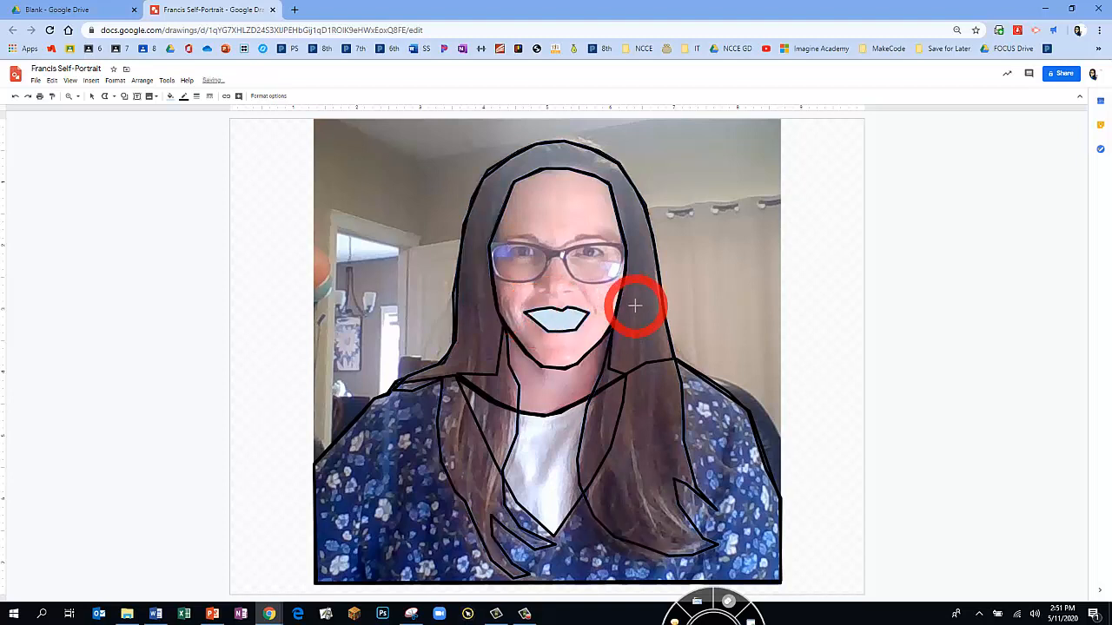
{"action": "left_click", "coordinate": [170, 96]}
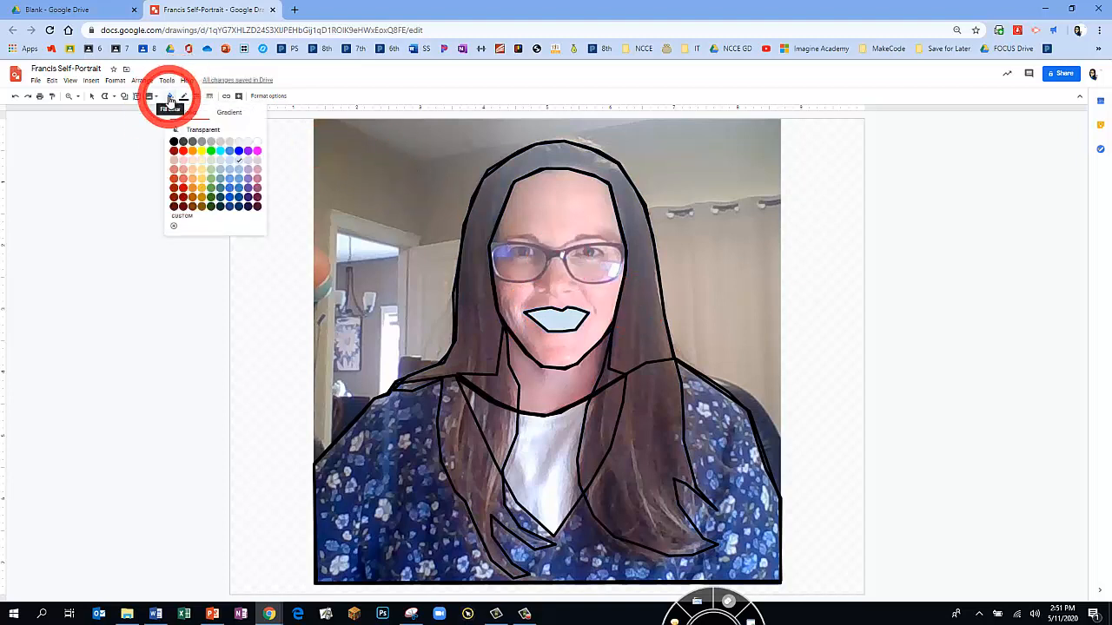
{"action": "left_click", "coordinate": [187, 129]}
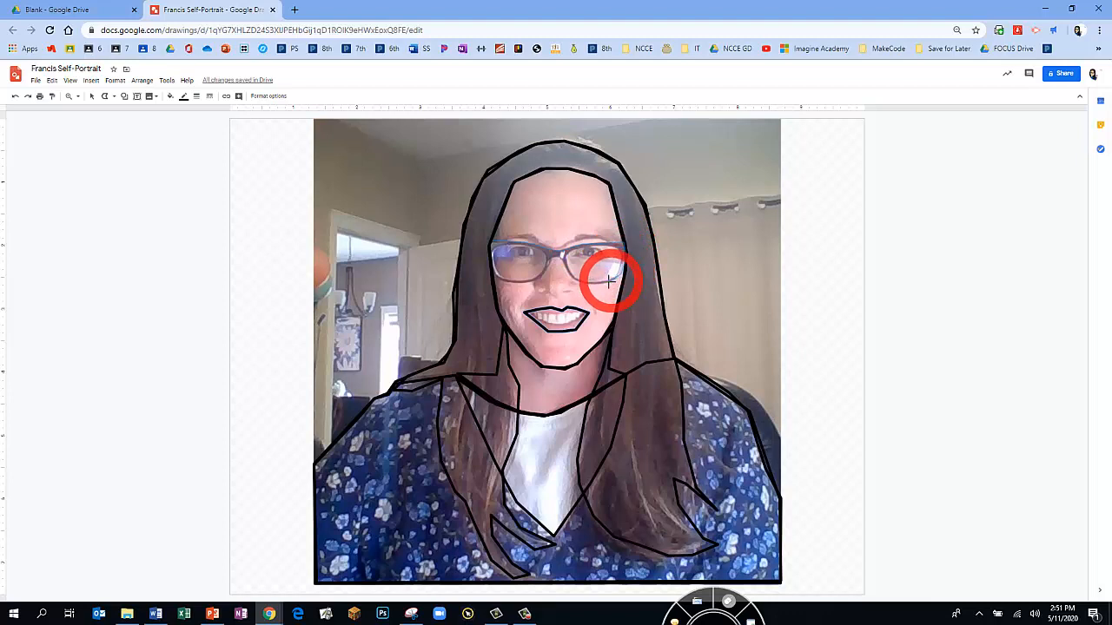
Step: Try to trace the glasses frame across both lenses with a polyline
{"action": "left_click", "coordinate": [556, 255]}
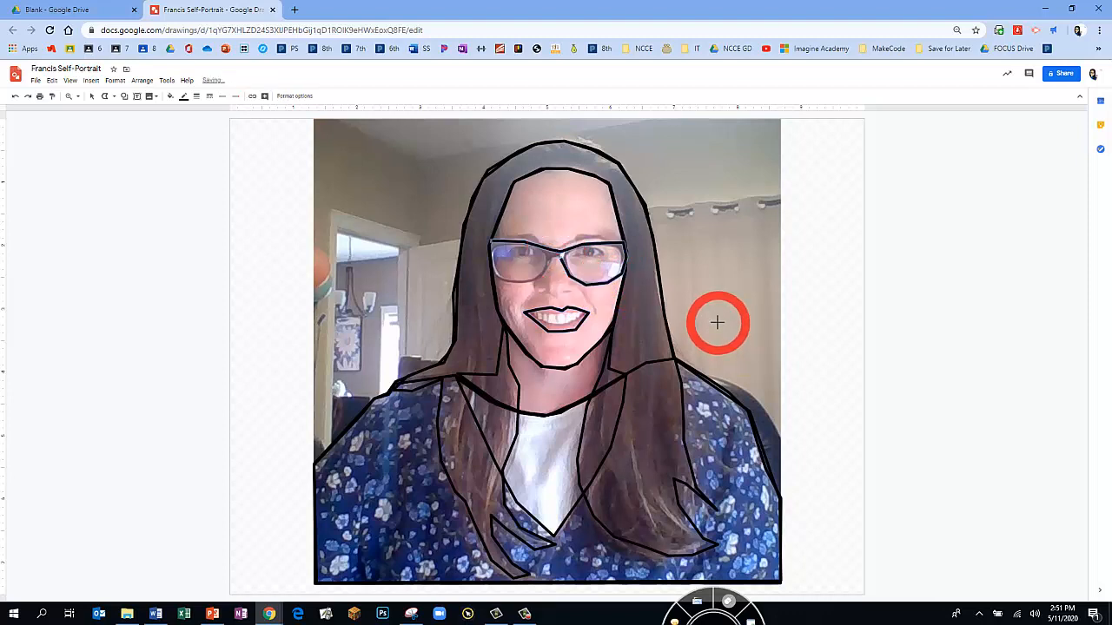
{"action": "key", "text": "ctrl+z"}
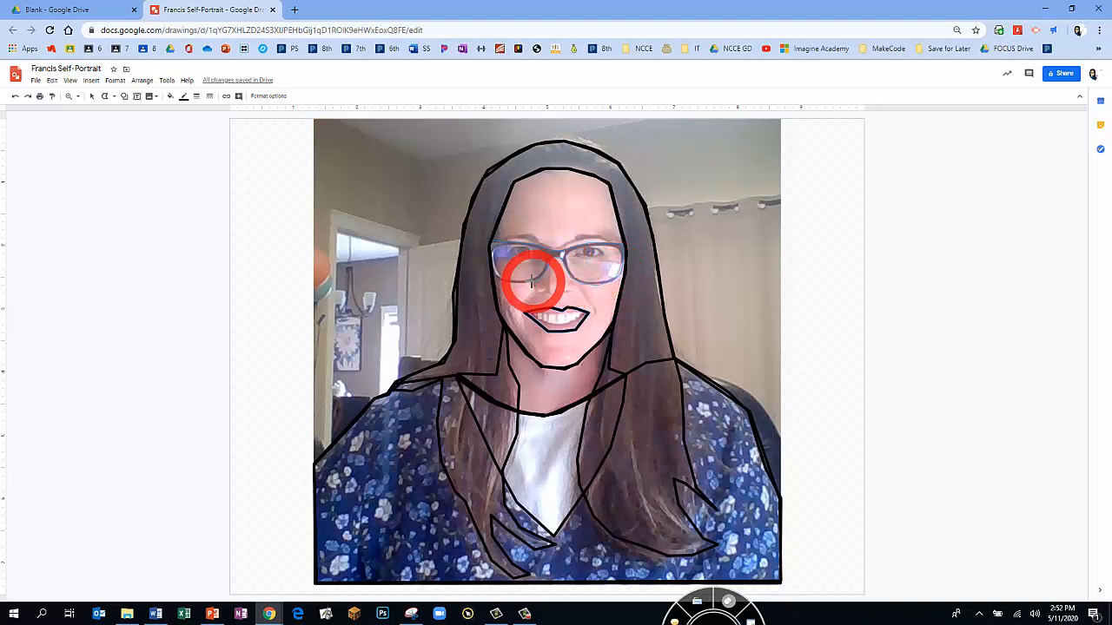
Step: Trace a closed polyline around the outer edge of the whole glasses frame and make its fill transparent
{"action": "left_click", "coordinate": [492, 250]}
{"action": "left_click", "coordinate": [170, 95]}
{"action": "left_click", "coordinate": [195, 129]}
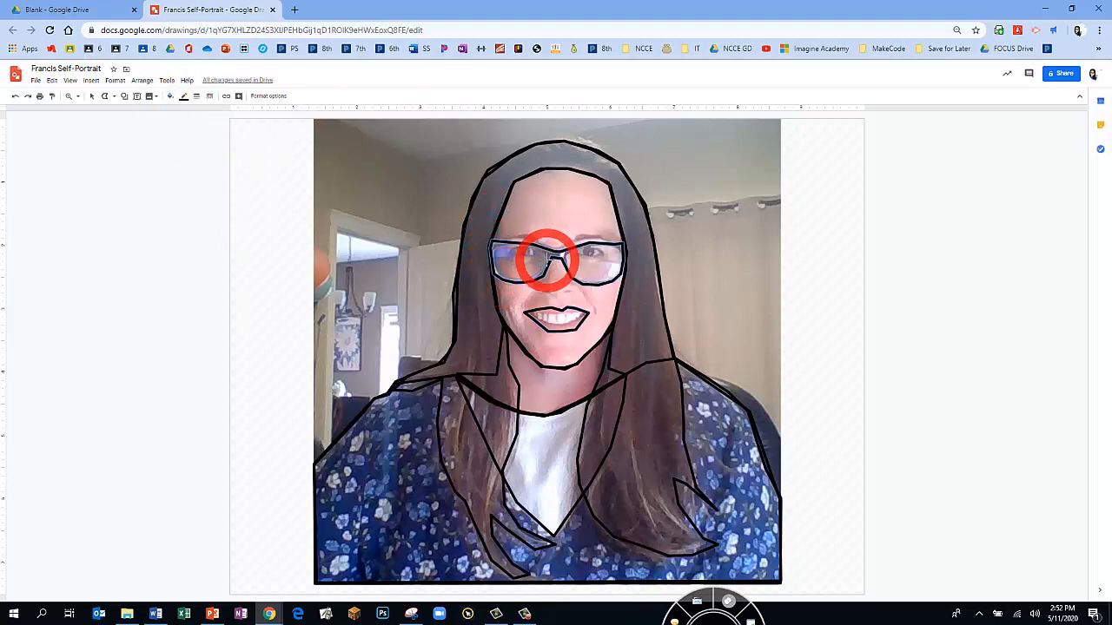
Step: Trace a closed polyline along the inner rim of the glasses lens on the photo's left side and make its fill transparent
{"action": "left_click", "coordinate": [497, 248]}
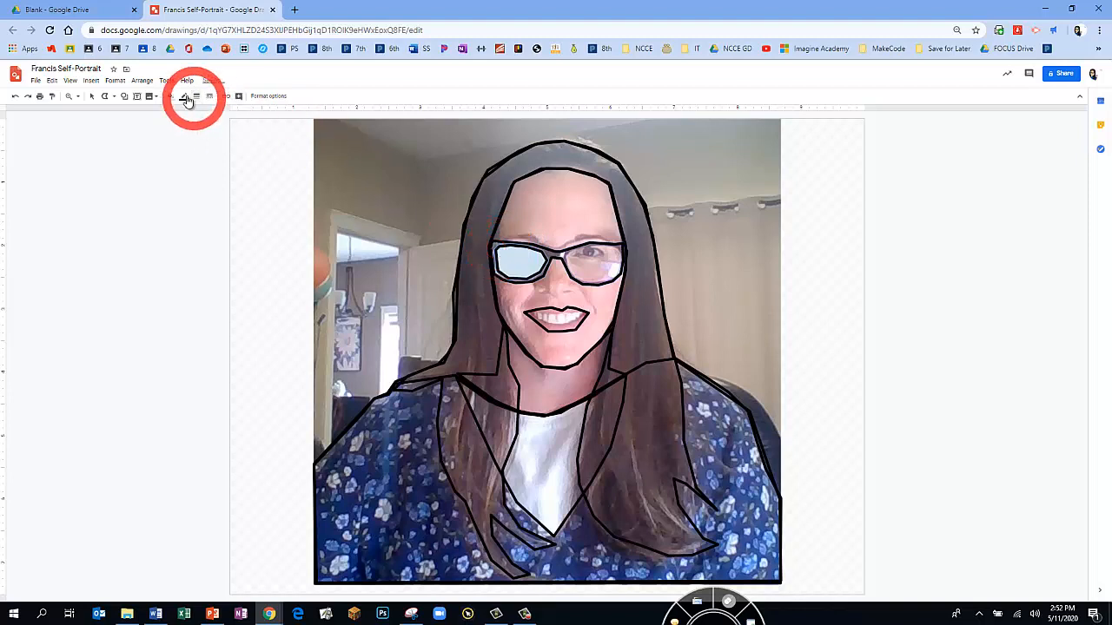
{"action": "left_click", "coordinate": [172, 97]}
{"action": "left_click", "coordinate": [187, 129]}
Step: Trace a closed polyline along the inner rim of the lens on the photo's right side and make its fill transparent
{"action": "left_click", "coordinate": [567, 257]}
{"action": "left_click", "coordinate": [574, 252]}
{"action": "left_click", "coordinate": [592, 245]}
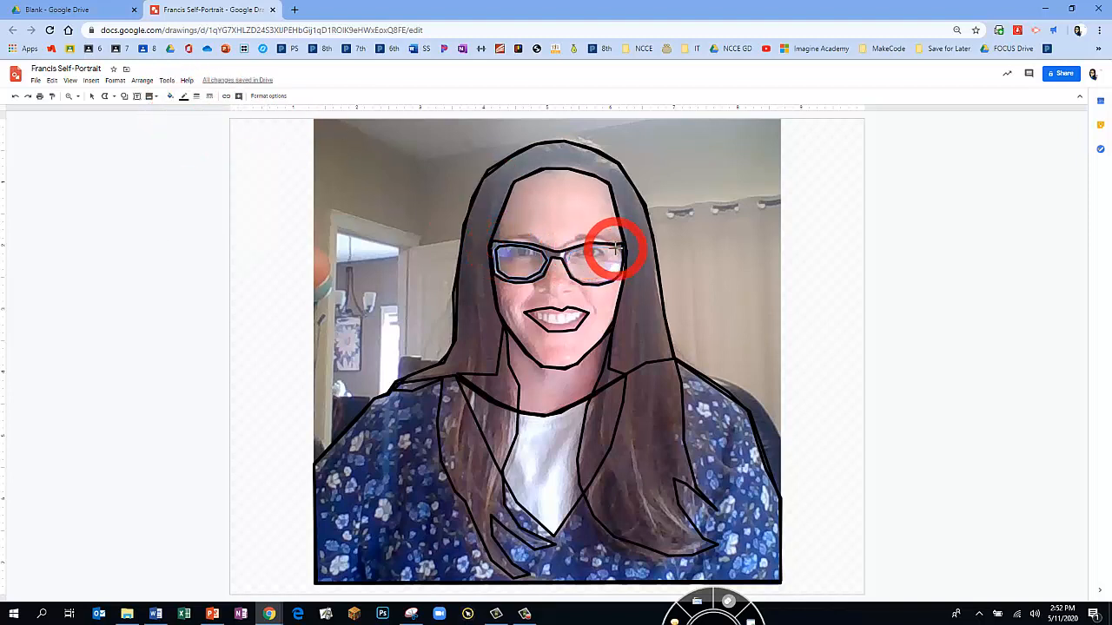
{"action": "left_click", "coordinate": [621, 249]}
{"action": "left_click", "coordinate": [619, 266]}
{"action": "left_click", "coordinate": [591, 279]}
{"action": "left_click", "coordinate": [576, 276]}
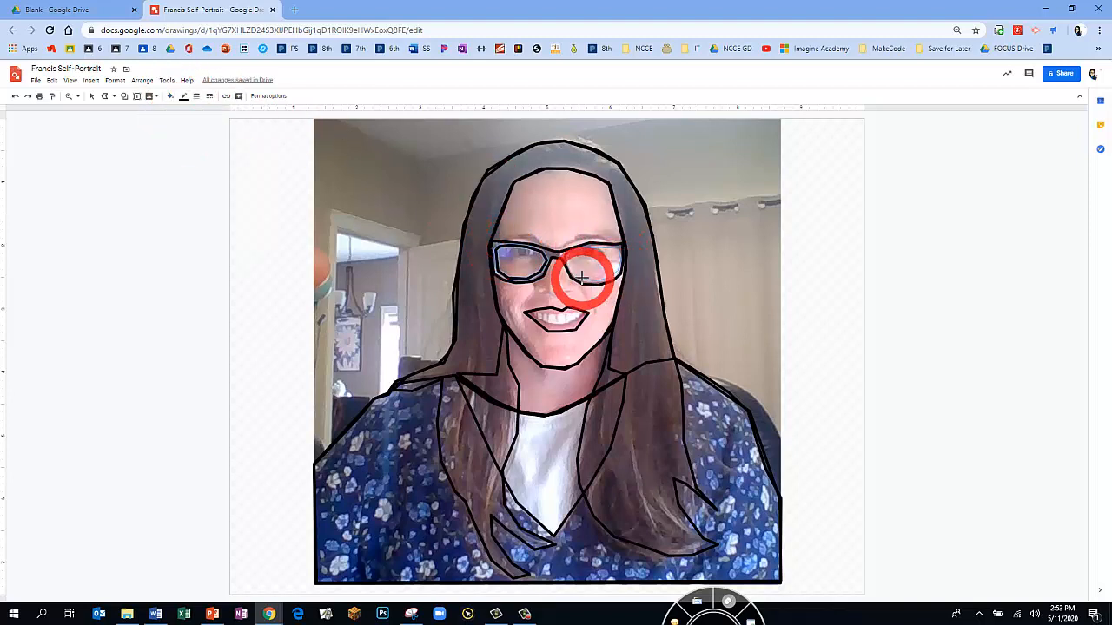
{"action": "left_click", "coordinate": [567, 257]}
{"action": "left_click", "coordinate": [170, 97]}
{"action": "left_click", "coordinate": [187, 129]}
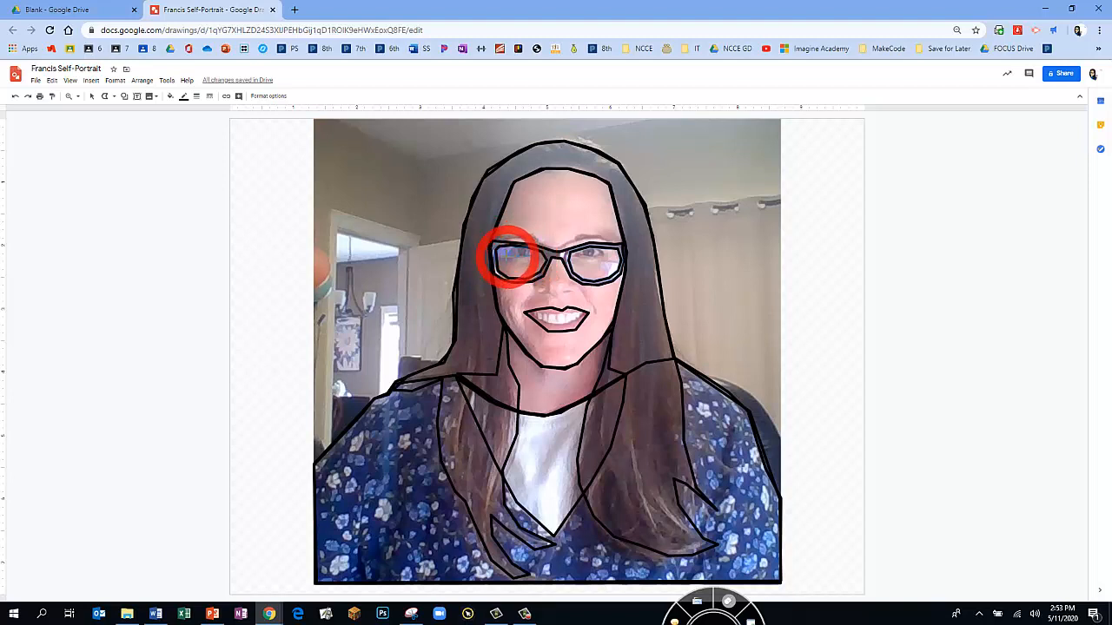
Step: Trace a closed polyline around the eye behind the photo's left lens and make its fill transparent
{"action": "left_click", "coordinate": [170, 95]}
{"action": "left_click", "coordinate": [192, 130]}
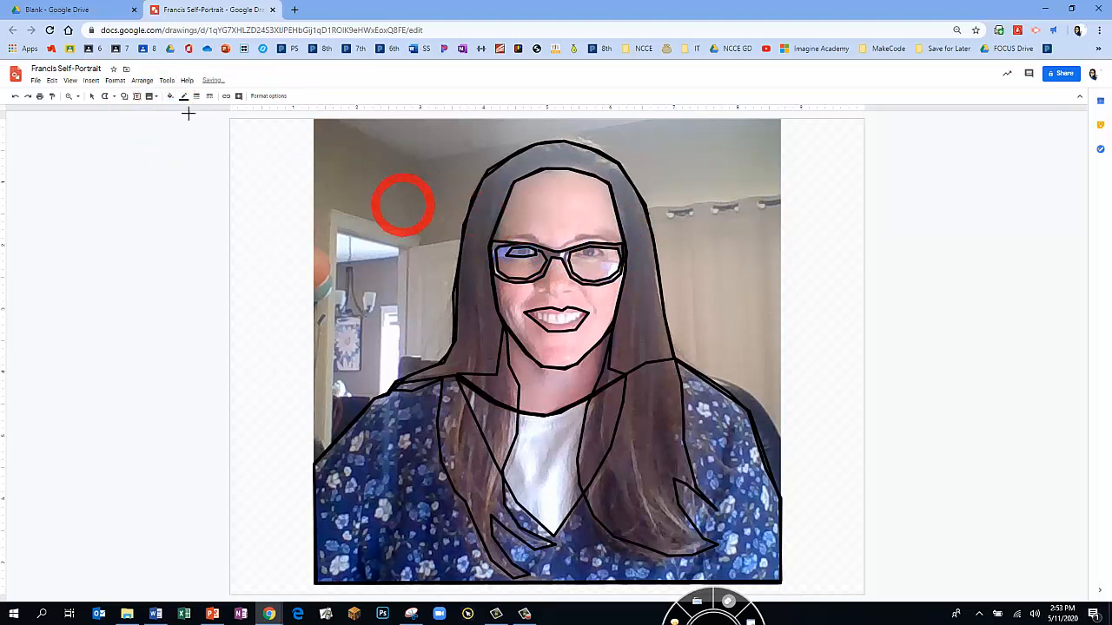
Step: Draw a small circle over the iris inside the traced eye on the photo's left side
{"action": "left_click", "coordinate": [123, 99]}
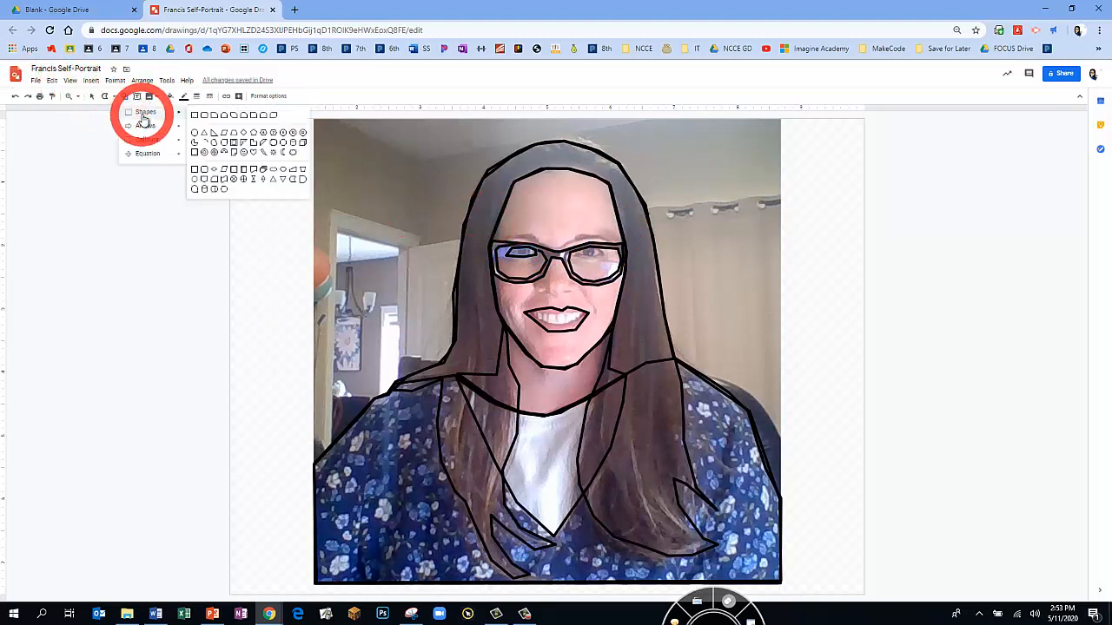
{"action": "mouse_move", "coordinate": [168, 111]}
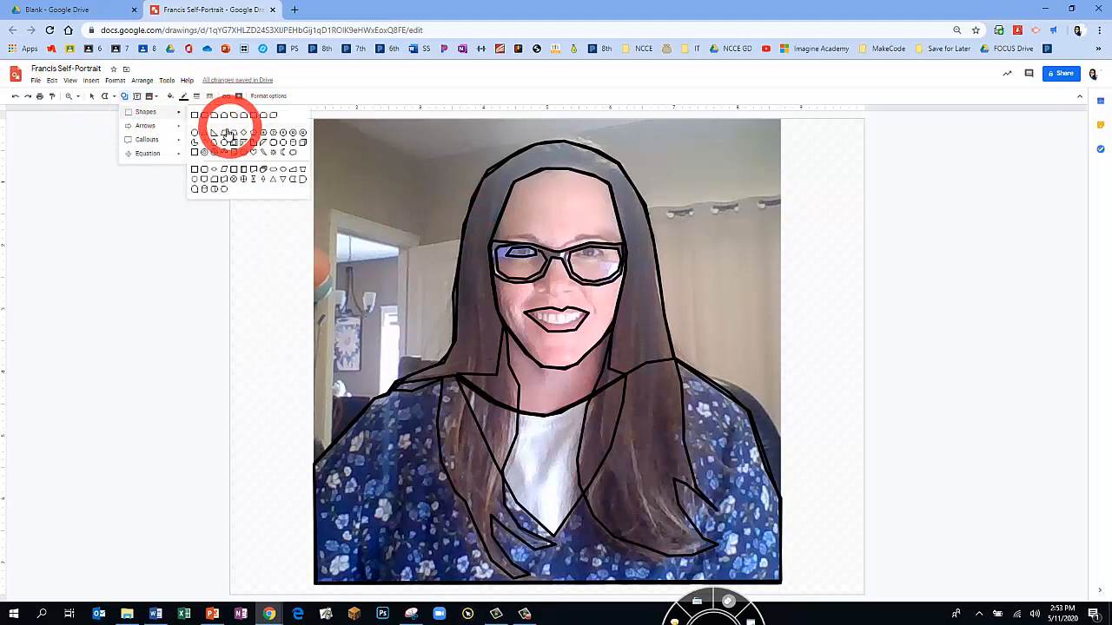
{"action": "left_click", "coordinate": [197, 134]}
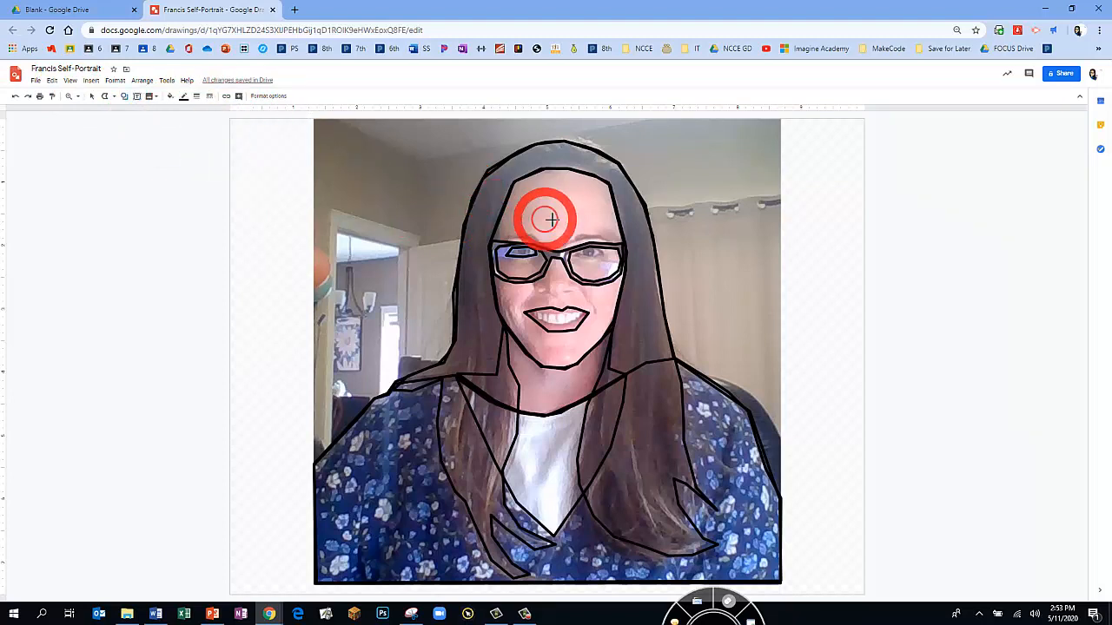
{"action": "left_click", "coordinate": [526, 256]}
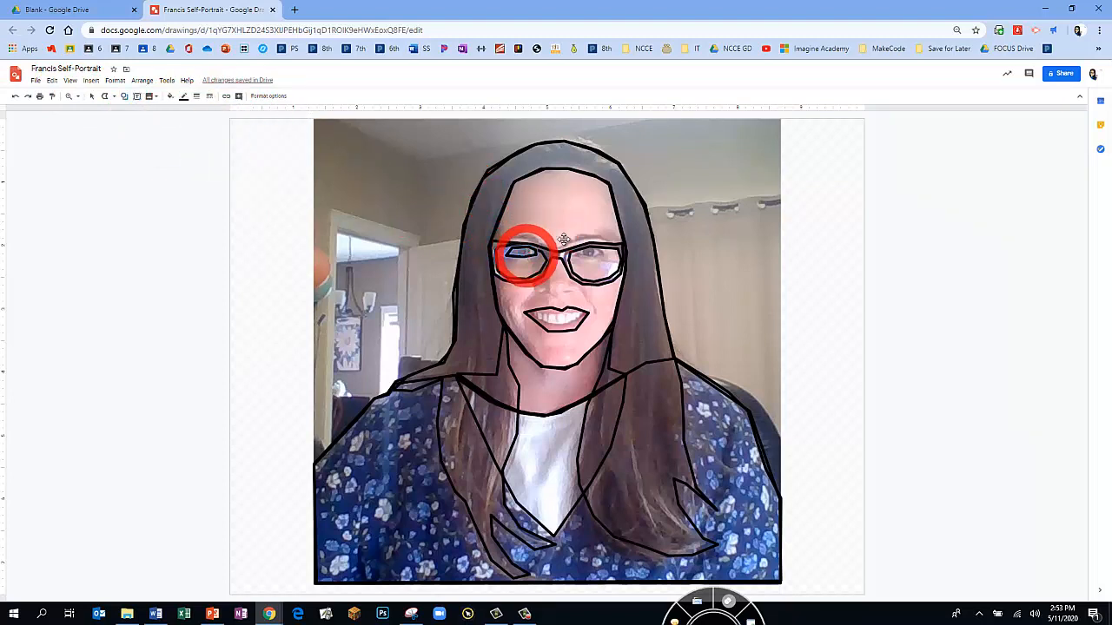
{"action": "left_click", "coordinate": [649, 191]}
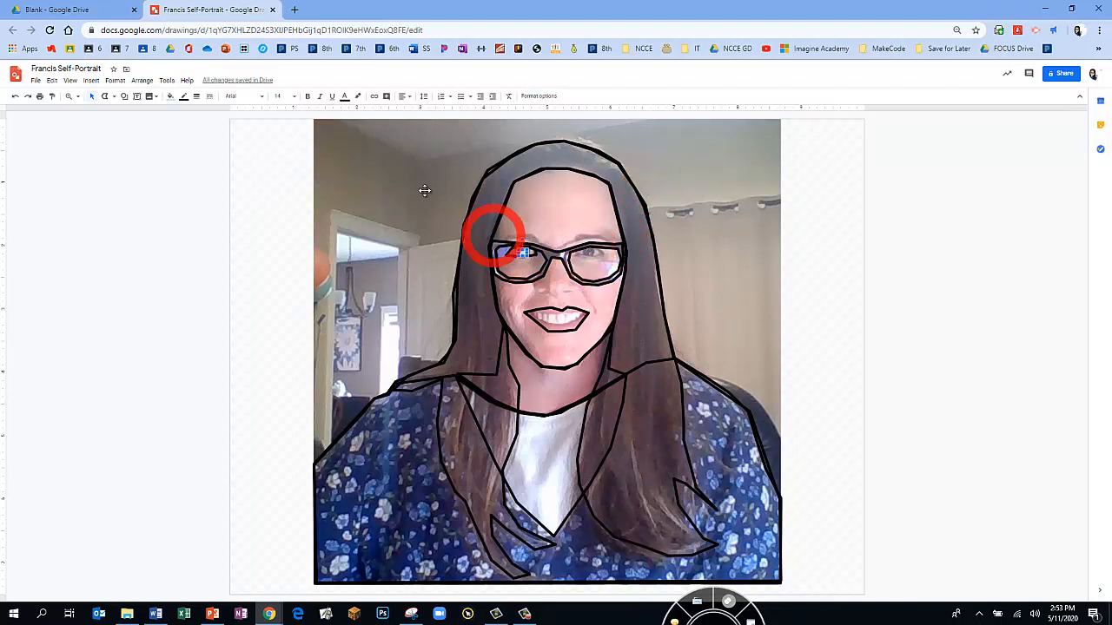
Step: Give the iris circle a transparent fill and a black border, and change its border weight
{"action": "left_click", "coordinate": [171, 96]}
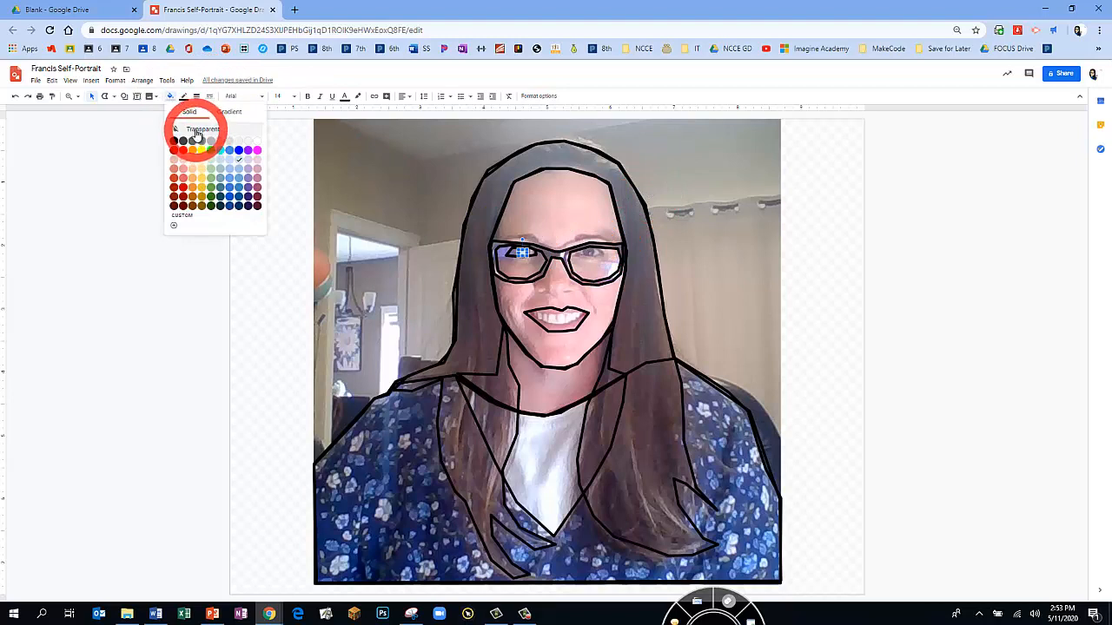
{"action": "left_click", "coordinate": [200, 128]}
{"action": "left_click", "coordinate": [184, 96]}
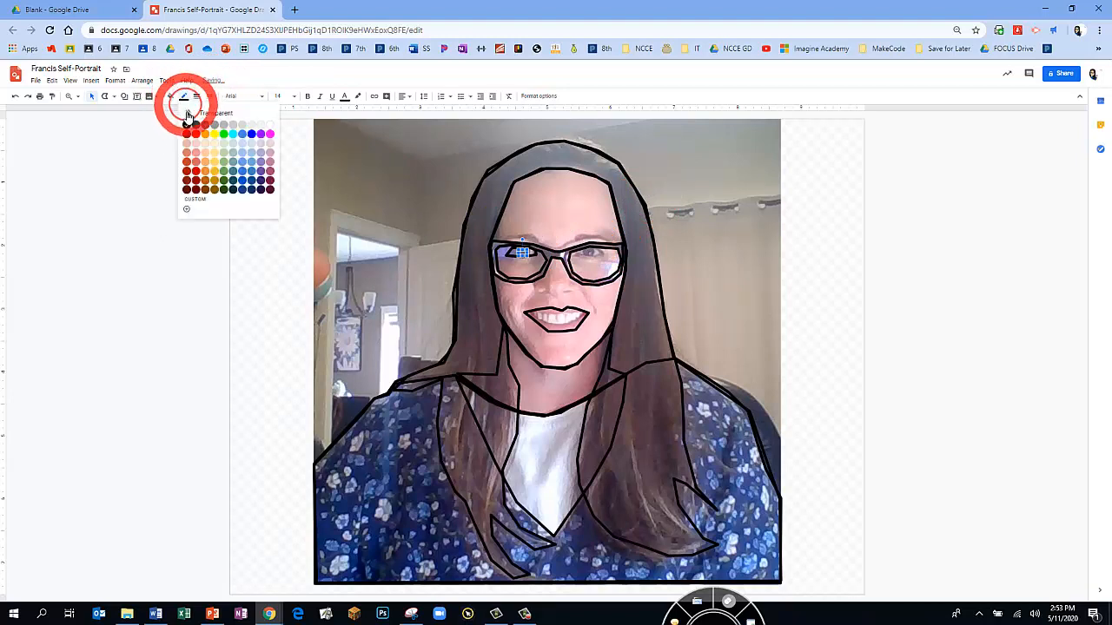
{"action": "left_click", "coordinate": [187, 127]}
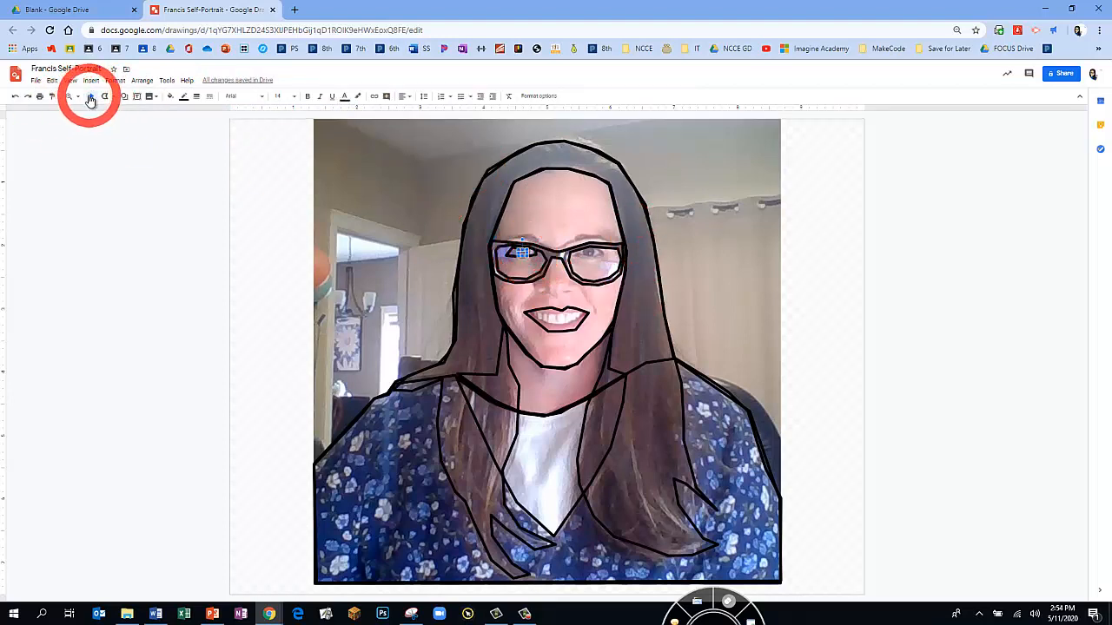
{"action": "left_click", "coordinate": [196, 95]}
{"action": "left_click", "coordinate": [216, 159]}
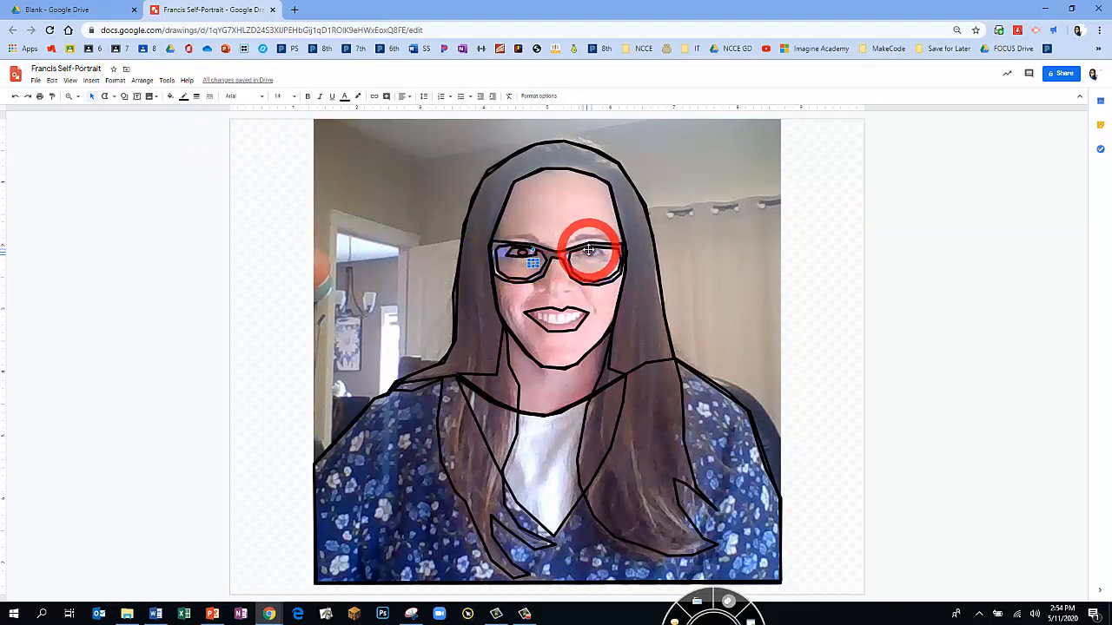
Step: Place copies of the iris circle and the eye outline over the eye on the photo's right side
{"action": "left_click_drag", "start_coordinate": [588, 251], "coordinate": [588, 252]}
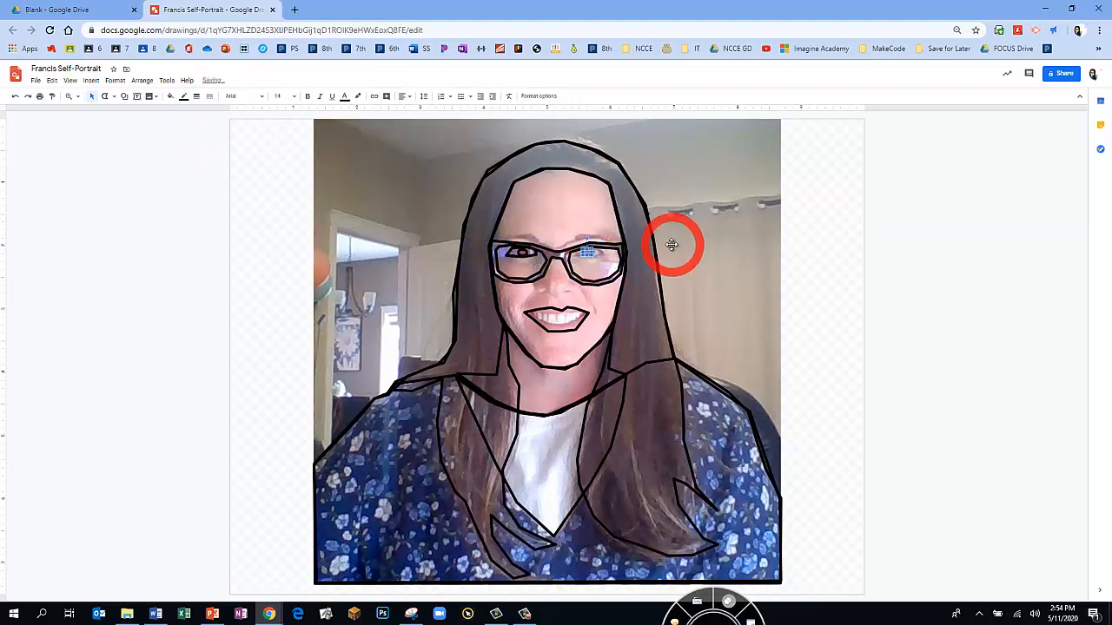
{"action": "left_click", "coordinate": [512, 255]}
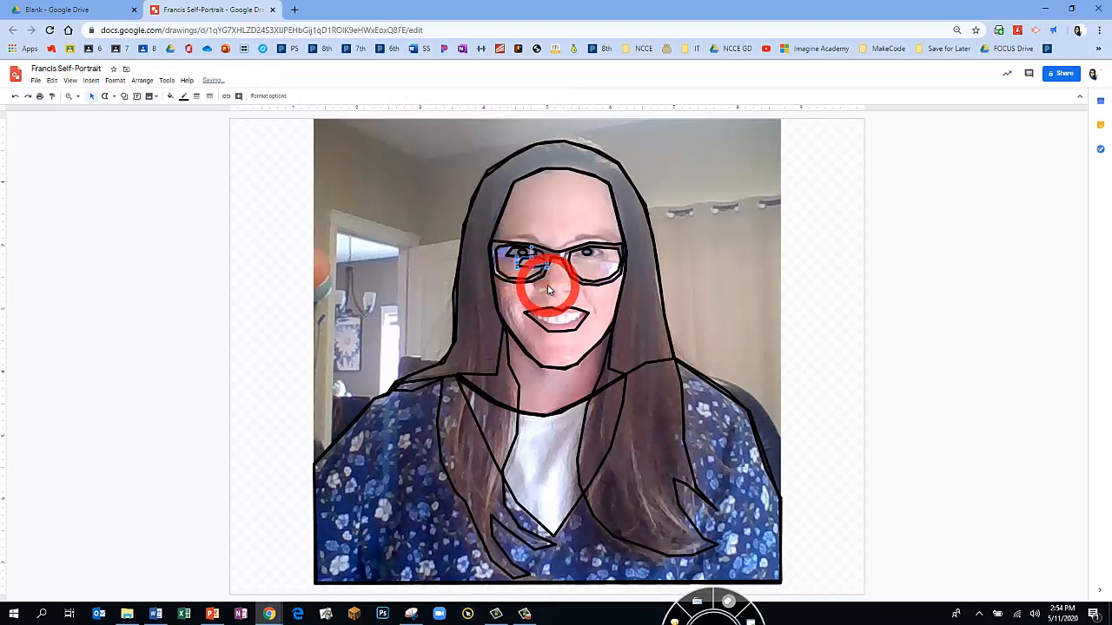
{"action": "left_click_drag", "start_coordinate": [517, 261], "coordinate": [605, 262]}
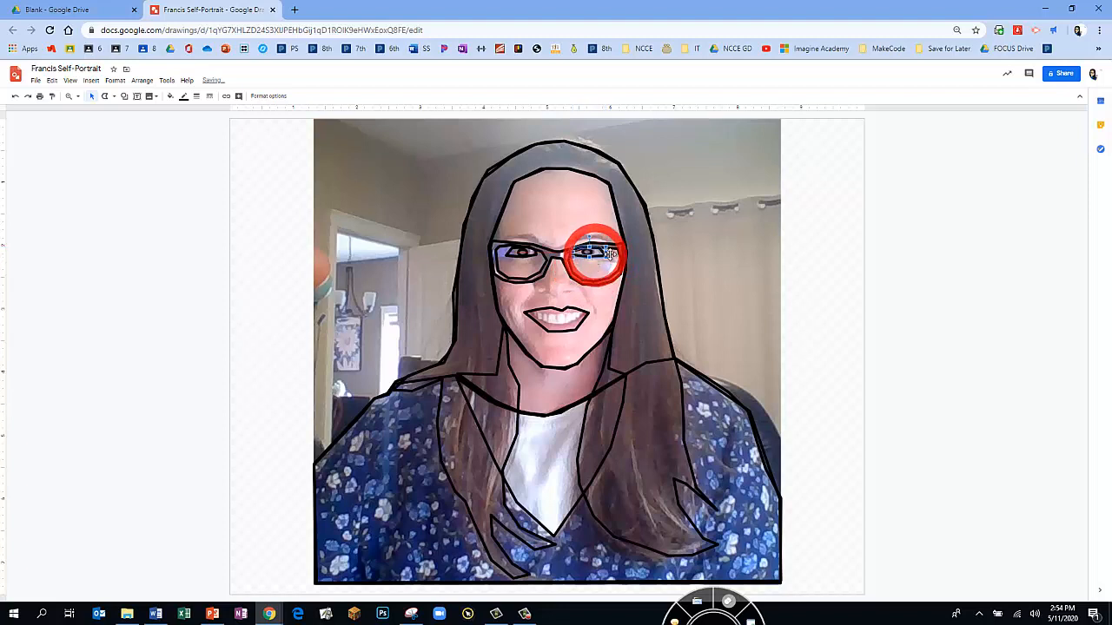
{"action": "left_click", "coordinate": [790, 237]}
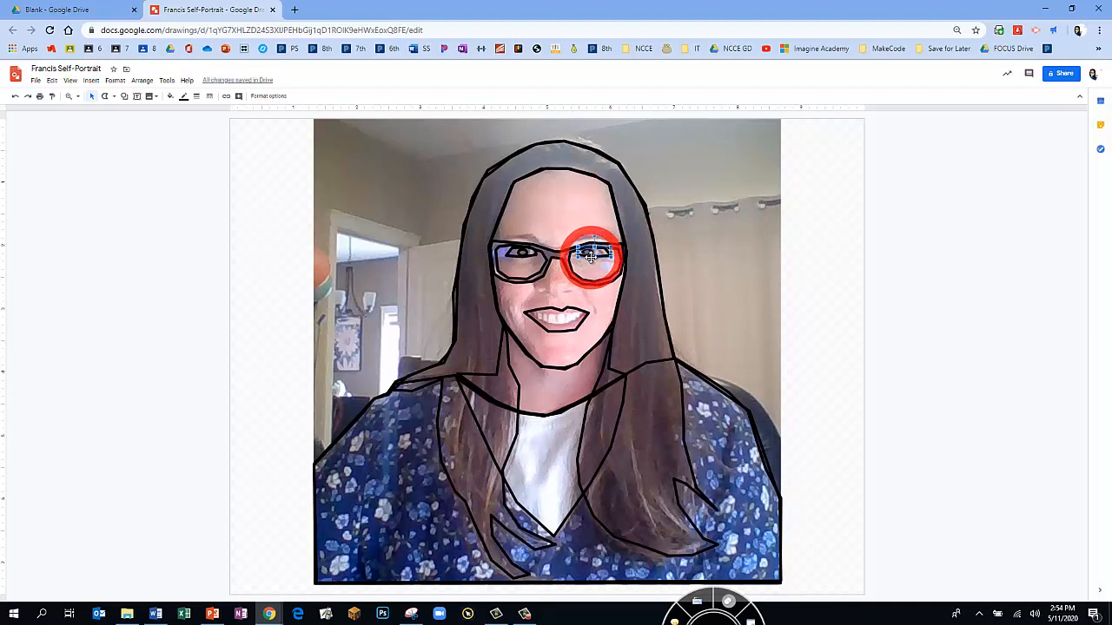
{"action": "left_click_drag", "start_coordinate": [589, 257], "coordinate": [588, 257]}
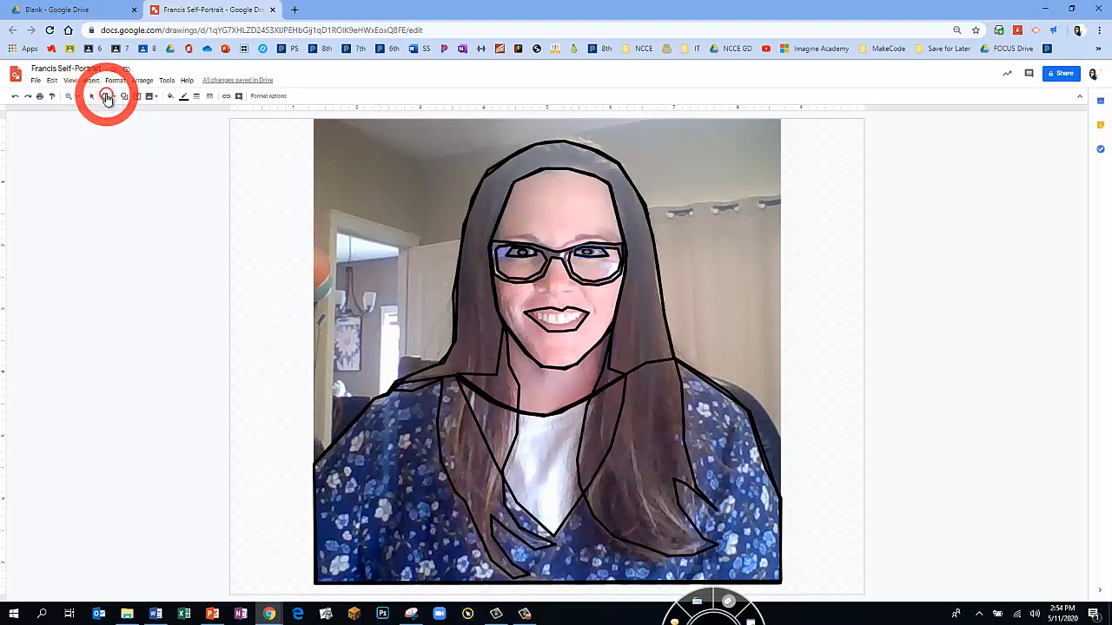
Step: Try to draw the underside of the nose with the Scribble tool, using a changed border weight
{"action": "left_click", "coordinate": [112, 97]}
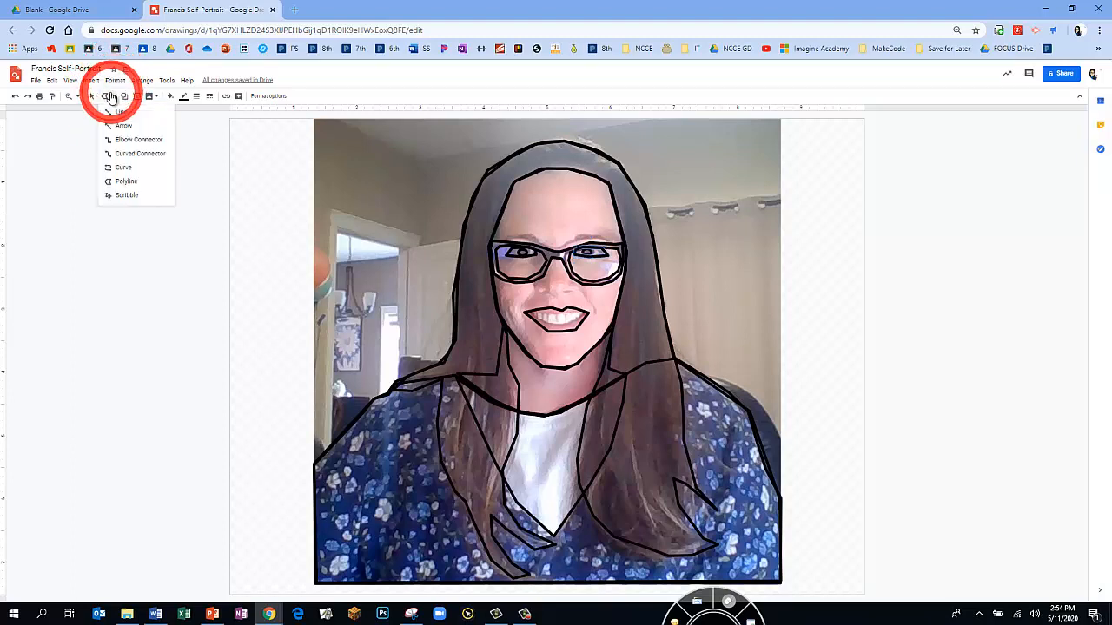
{"action": "left_click", "coordinate": [122, 195]}
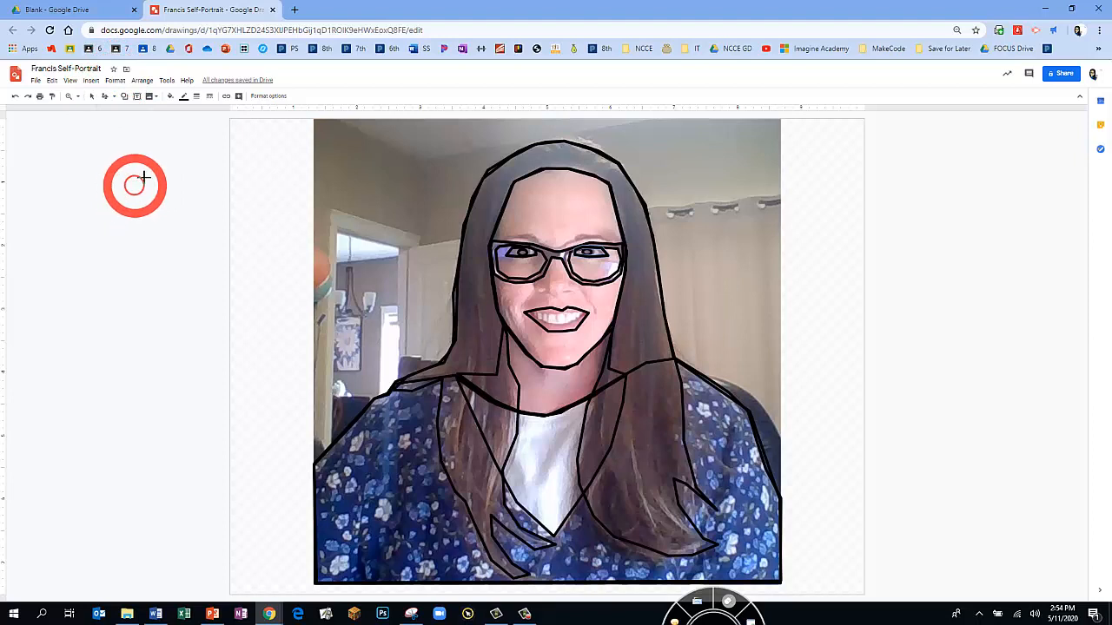
{"action": "left_click", "coordinate": [196, 97]}
{"action": "left_click", "coordinate": [207, 155]}
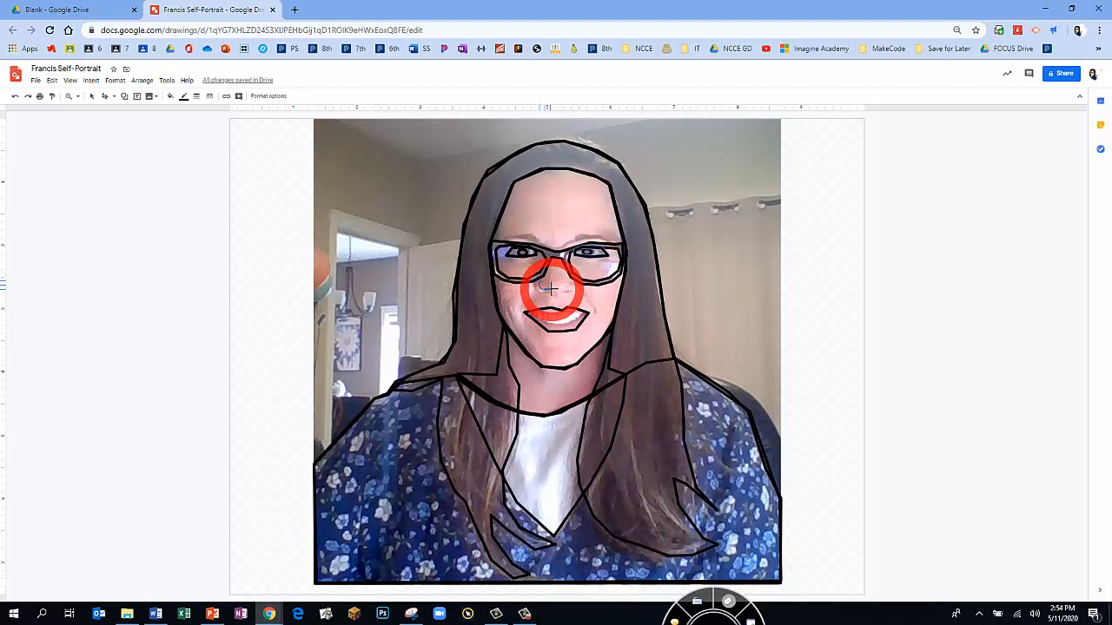
{"action": "left_click", "coordinate": [552, 289]}
{"action": "left_click", "coordinate": [556, 296]}
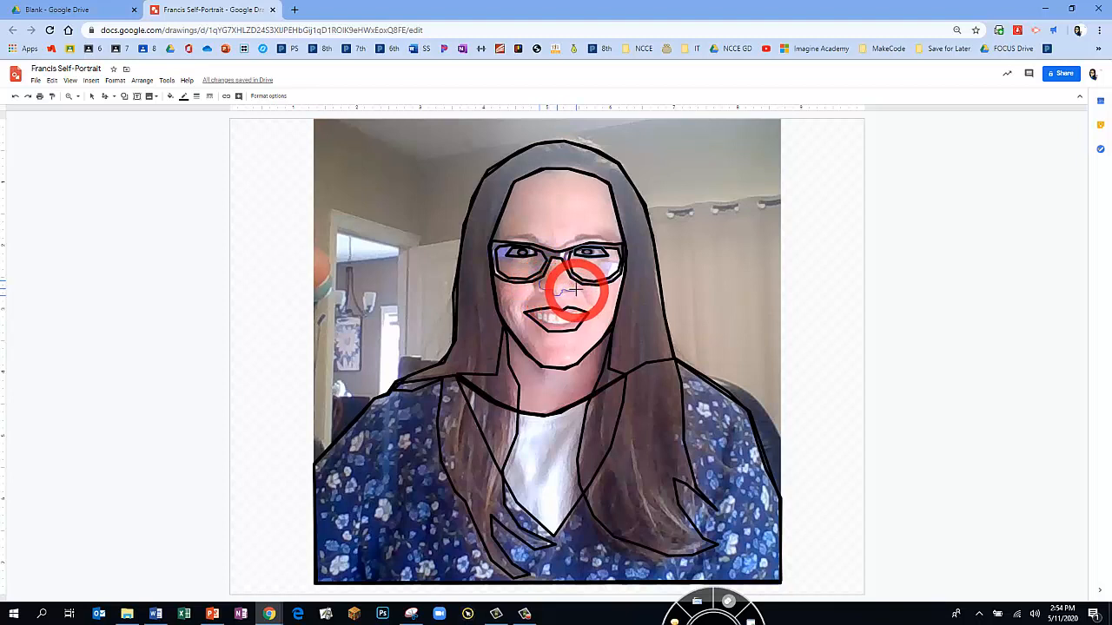
{"action": "double_click", "coordinate": [573, 284]}
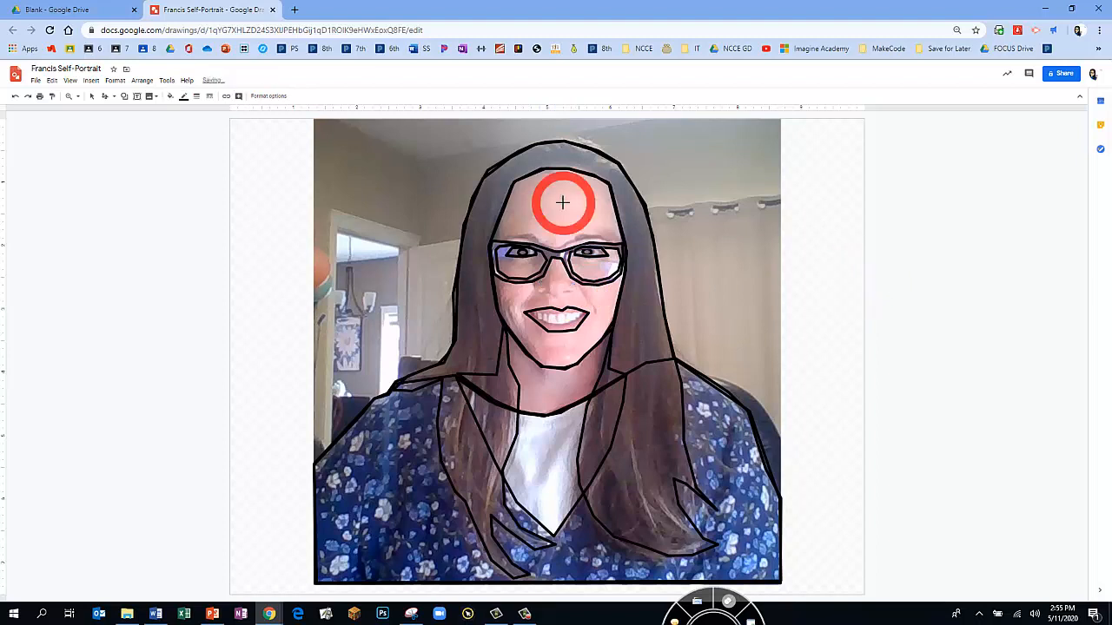
Step: Trace both eyebrows and the outline of the nose with curved lines, using the Curve tool
{"action": "left_click", "coordinate": [106, 99]}
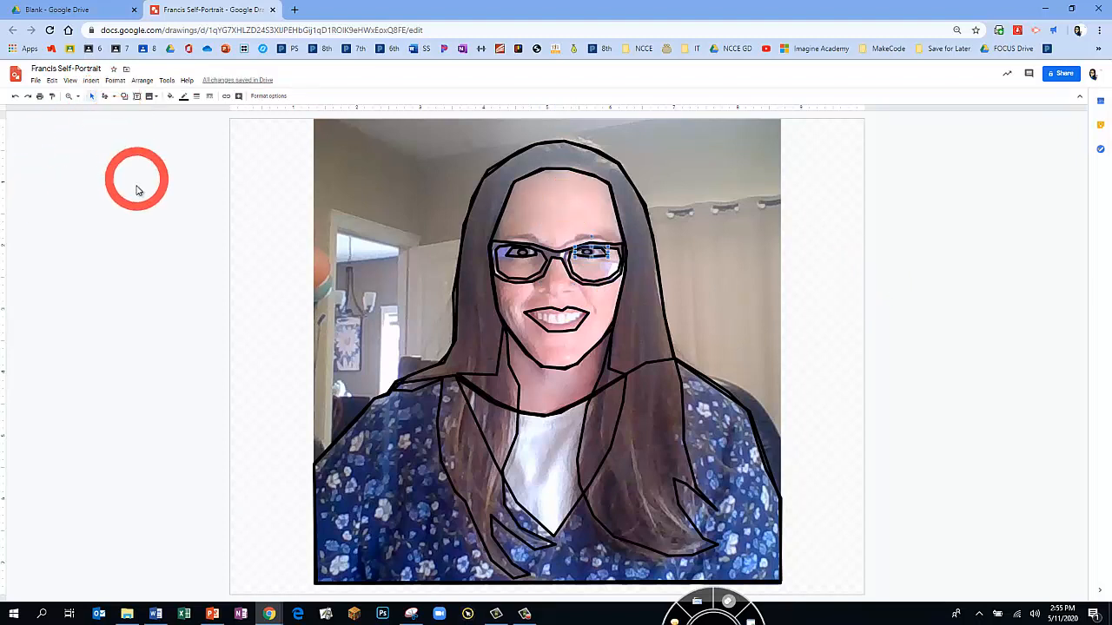
{"action": "left_click", "coordinate": [113, 98]}
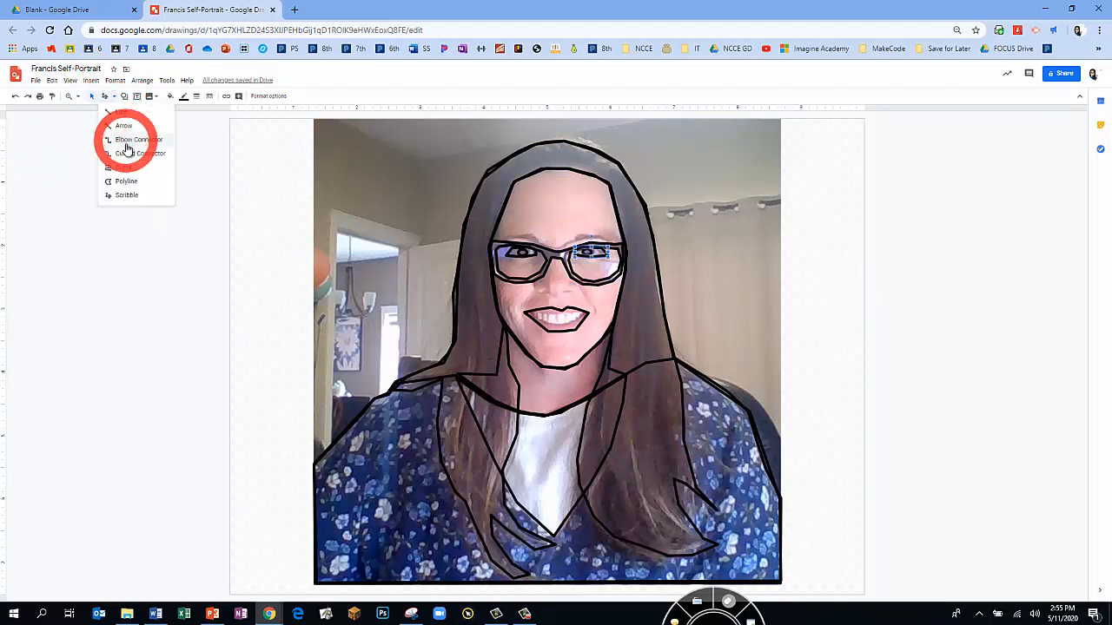
{"action": "left_click", "coordinate": [122, 167]}
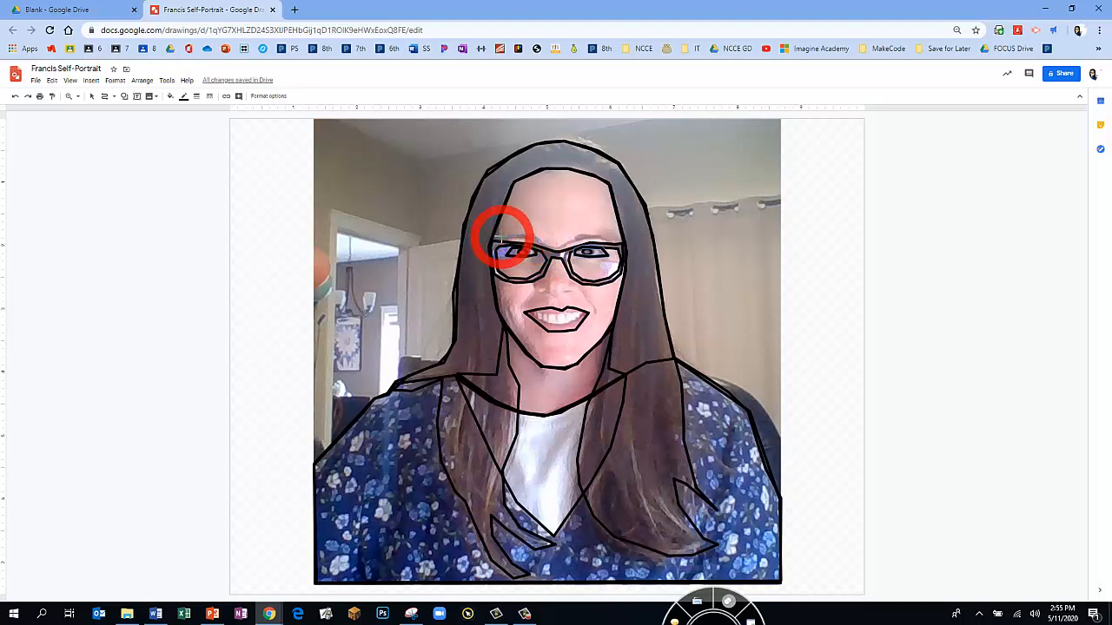
{"action": "left_click", "coordinate": [498, 239]}
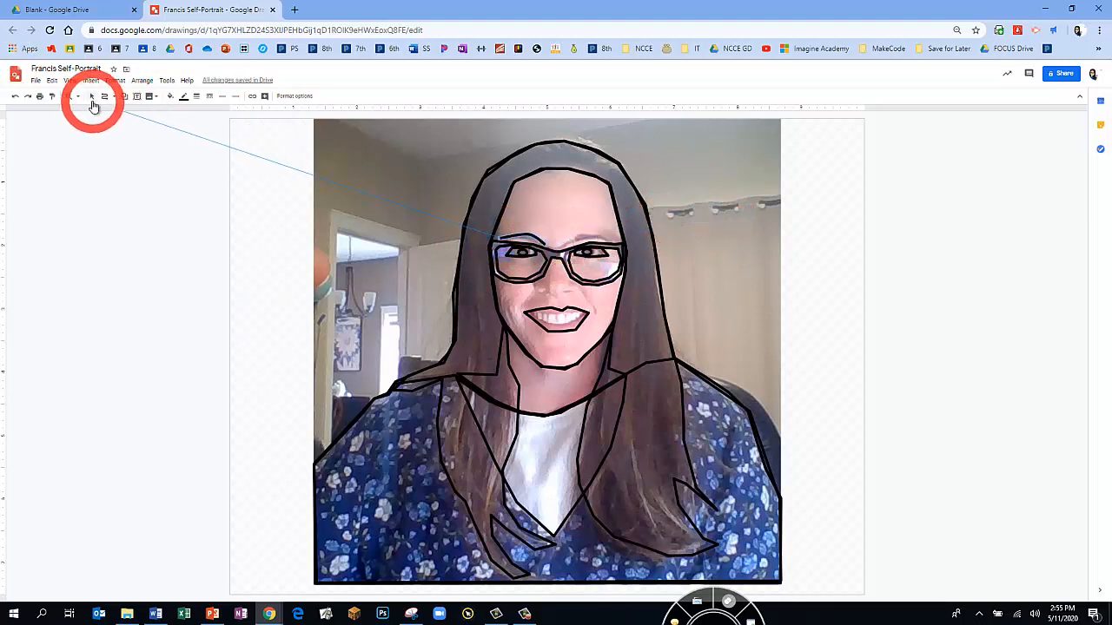
{"action": "left_click", "coordinate": [91, 96]}
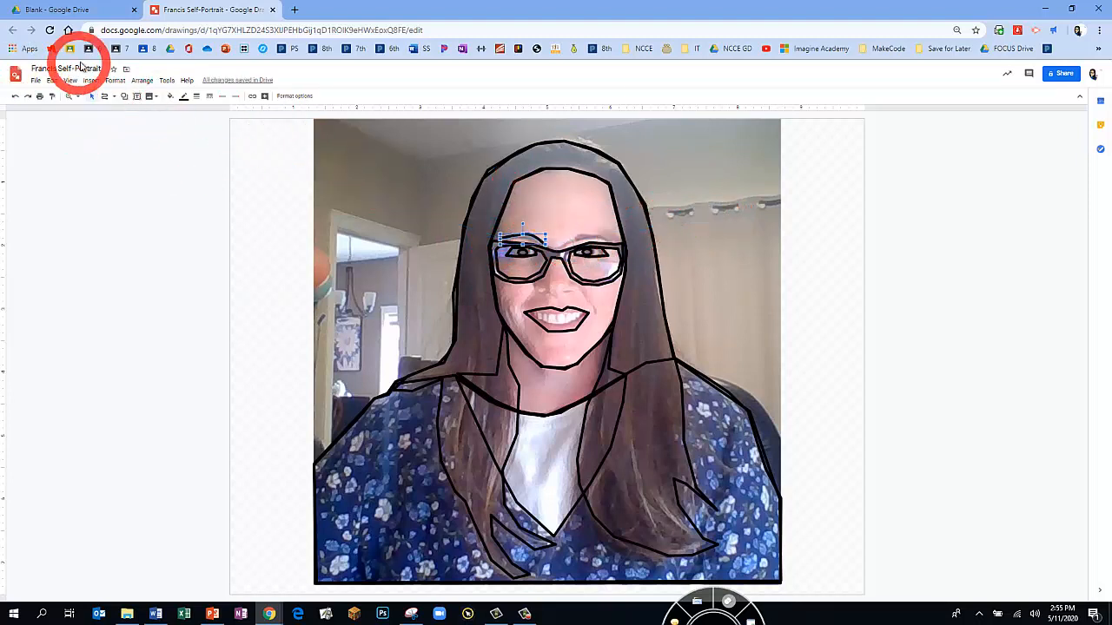
{"action": "left_click", "coordinate": [106, 99]}
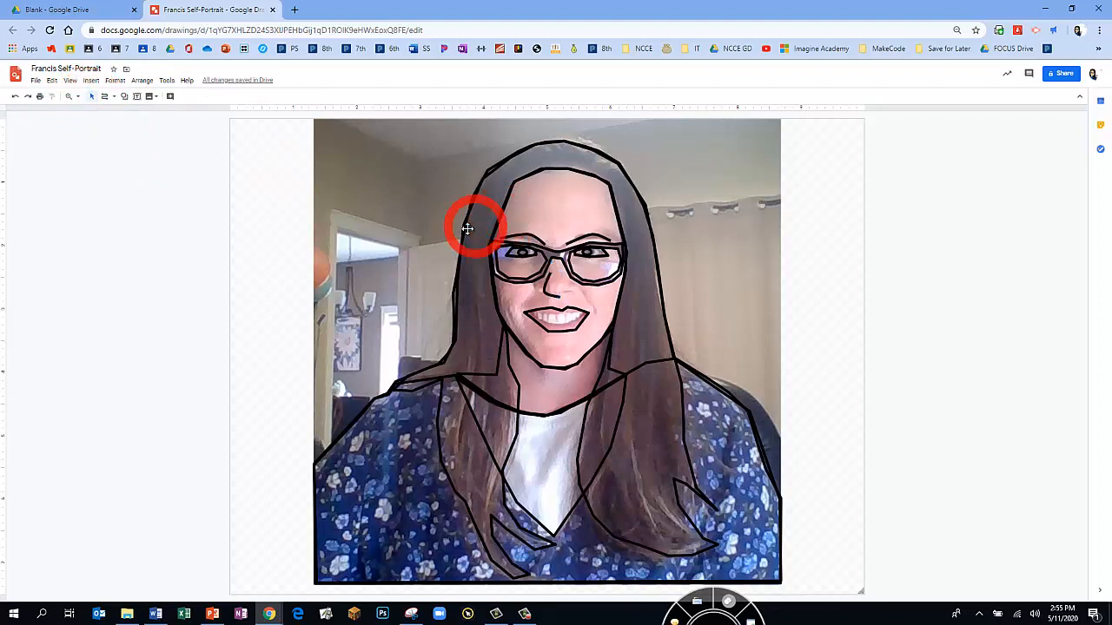
Step: Fill the traced V-shaped undershirt at the neckline with white
{"action": "left_click", "coordinate": [422, 419]}
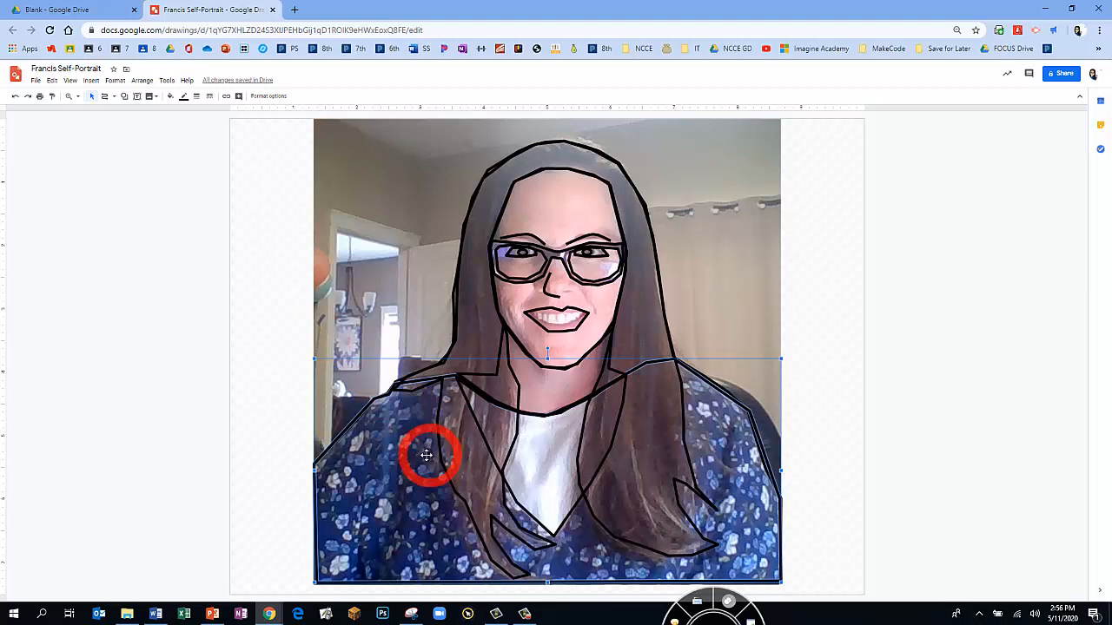
{"action": "left_click", "coordinate": [532, 460]}
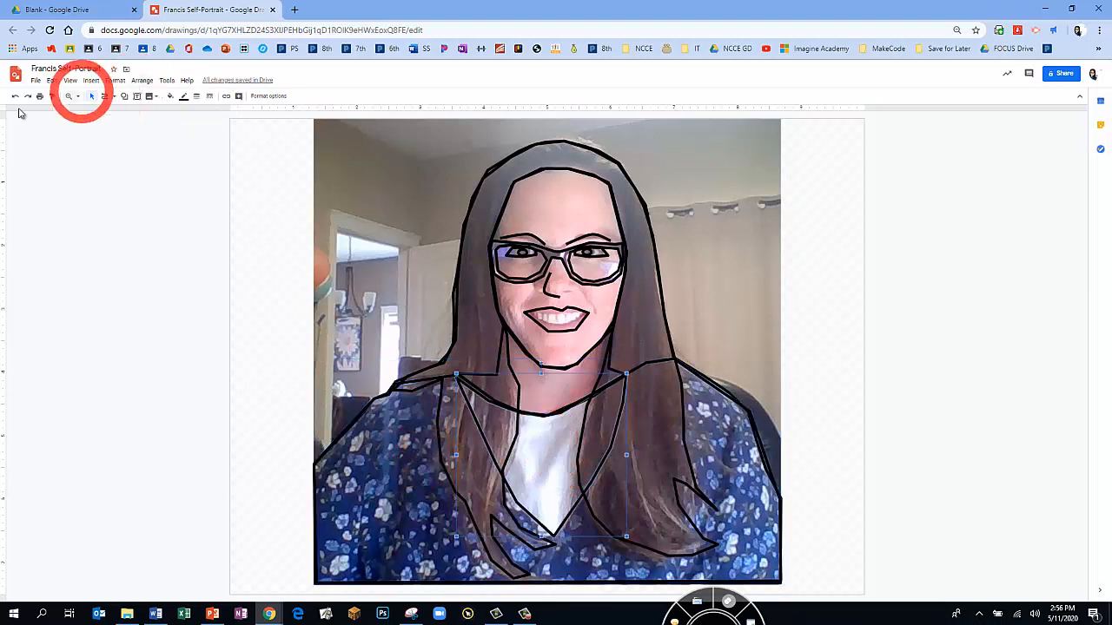
{"action": "left_click", "coordinate": [170, 99]}
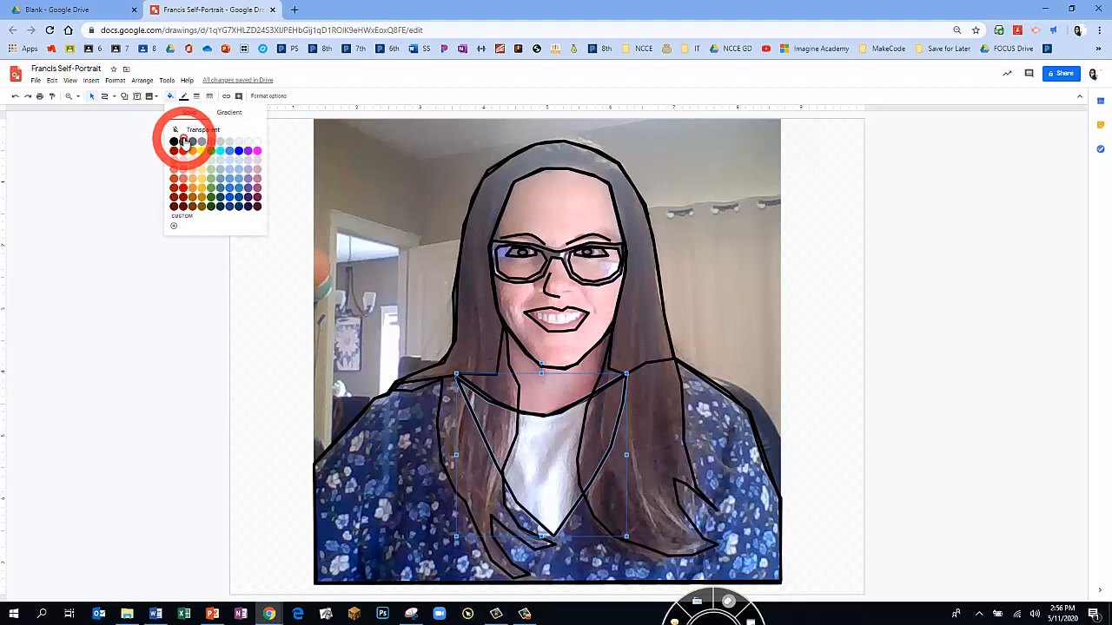
{"action": "left_click", "coordinate": [257, 146]}
Step: Fill the traced outer top covering the shoulders and chest with solid bright blue
{"action": "left_click", "coordinate": [352, 442]}
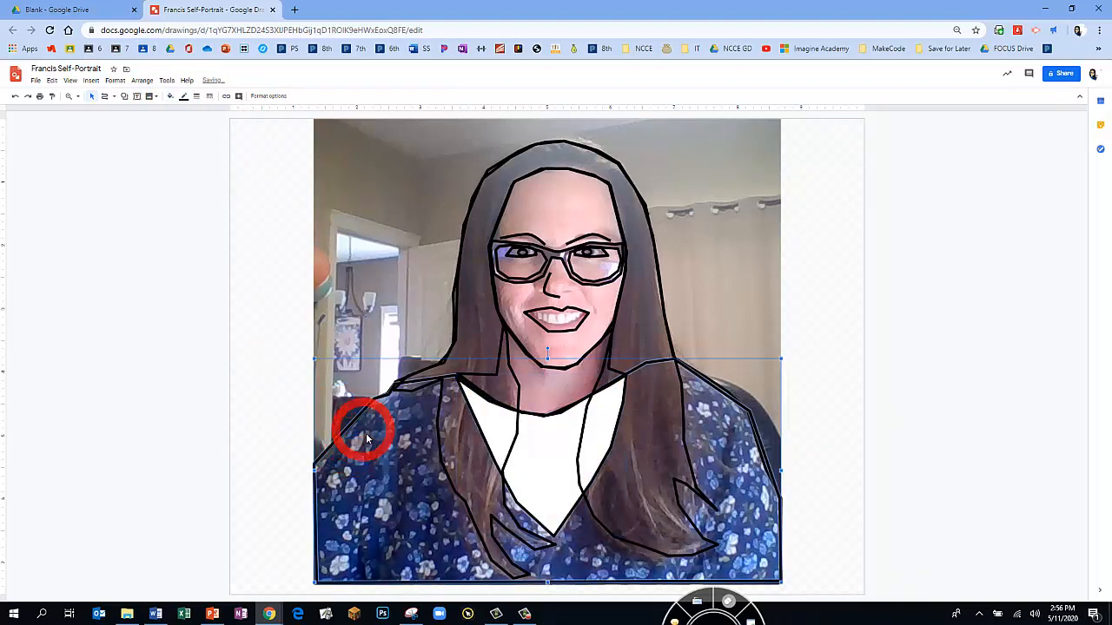
{"action": "left_click", "coordinate": [170, 97]}
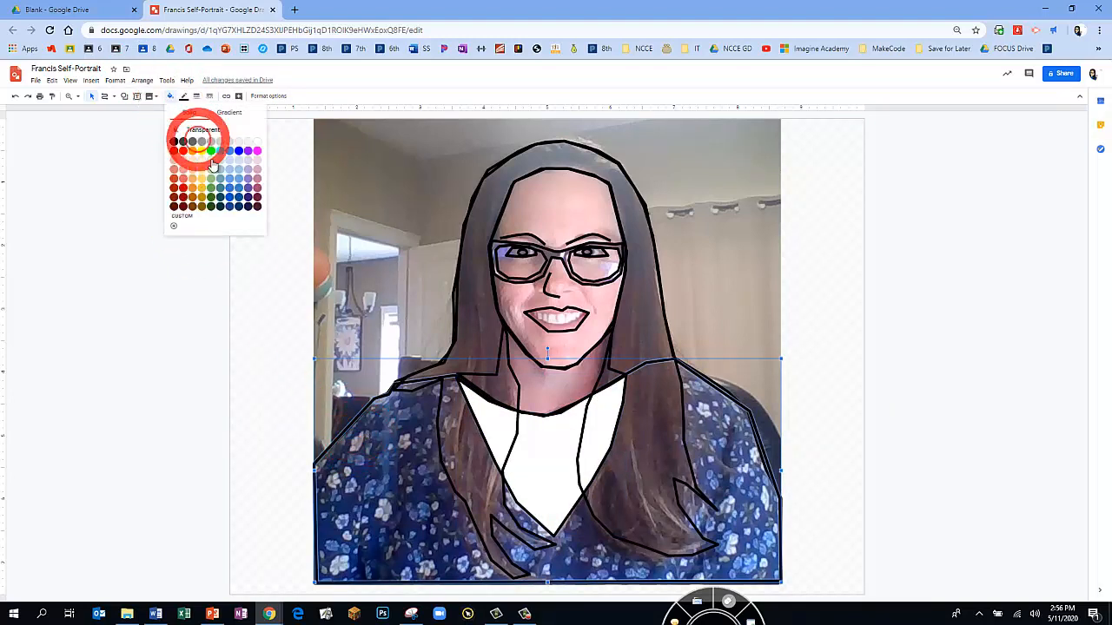
{"action": "left_click", "coordinate": [238, 152]}
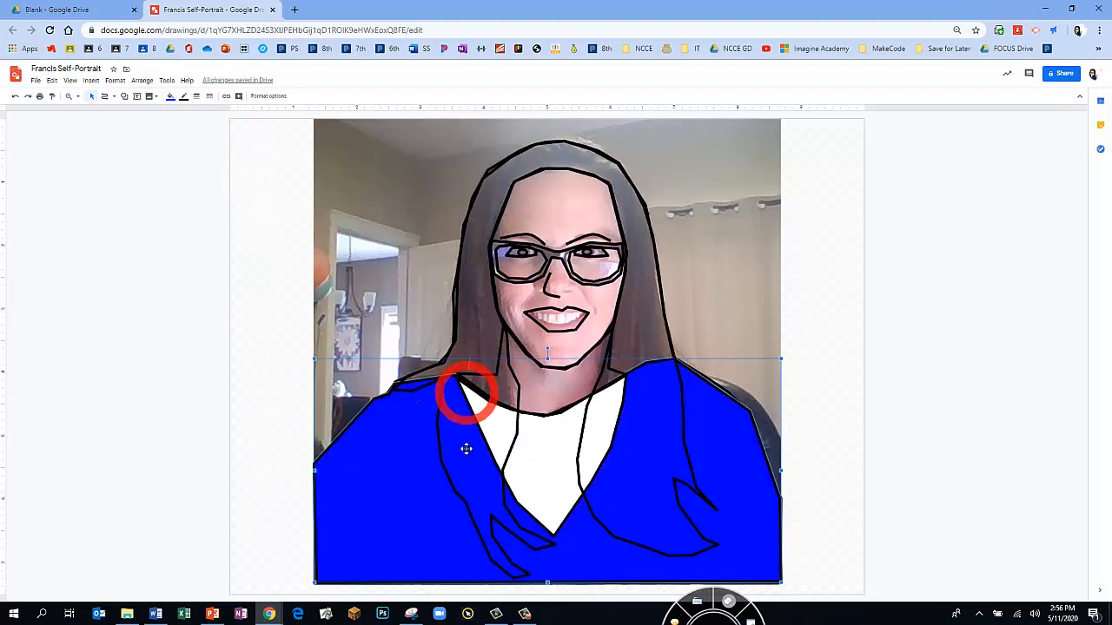
Step: Fill the traced hair with a custom very dark brown, slightly darker than the darkest red-brown preset
{"action": "left_click", "coordinate": [478, 334]}
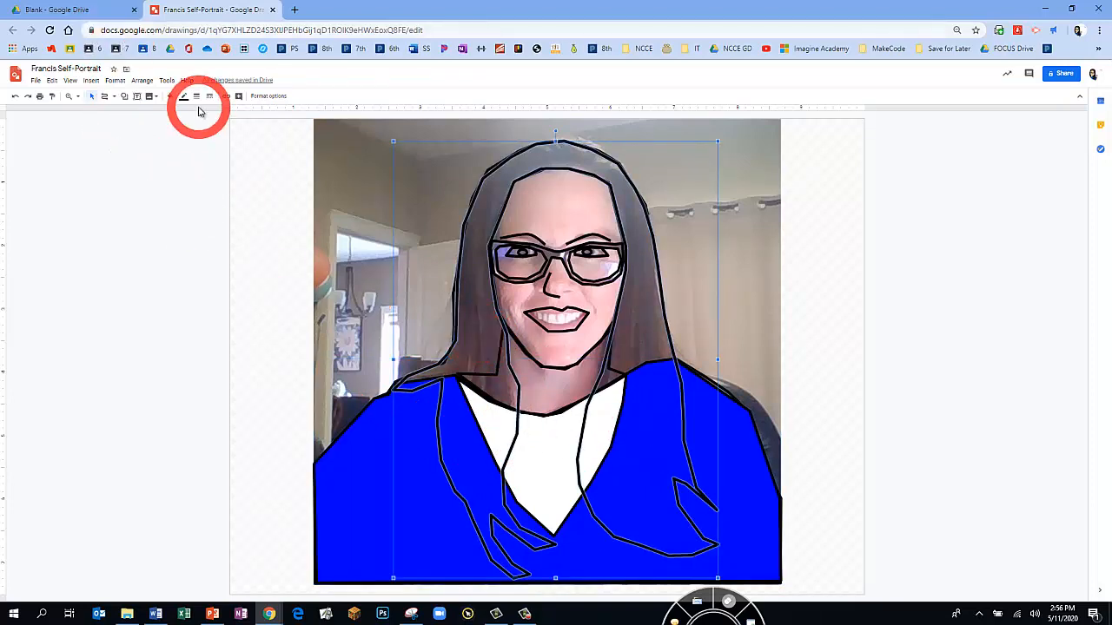
{"action": "left_click", "coordinate": [170, 97]}
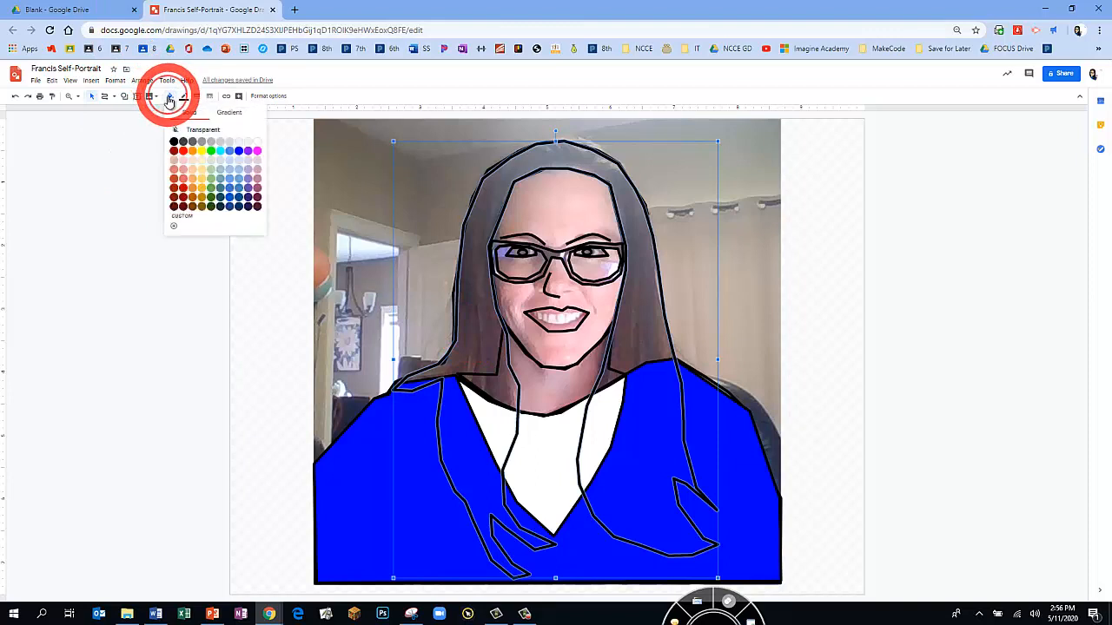
{"action": "left_click", "coordinate": [257, 206]}
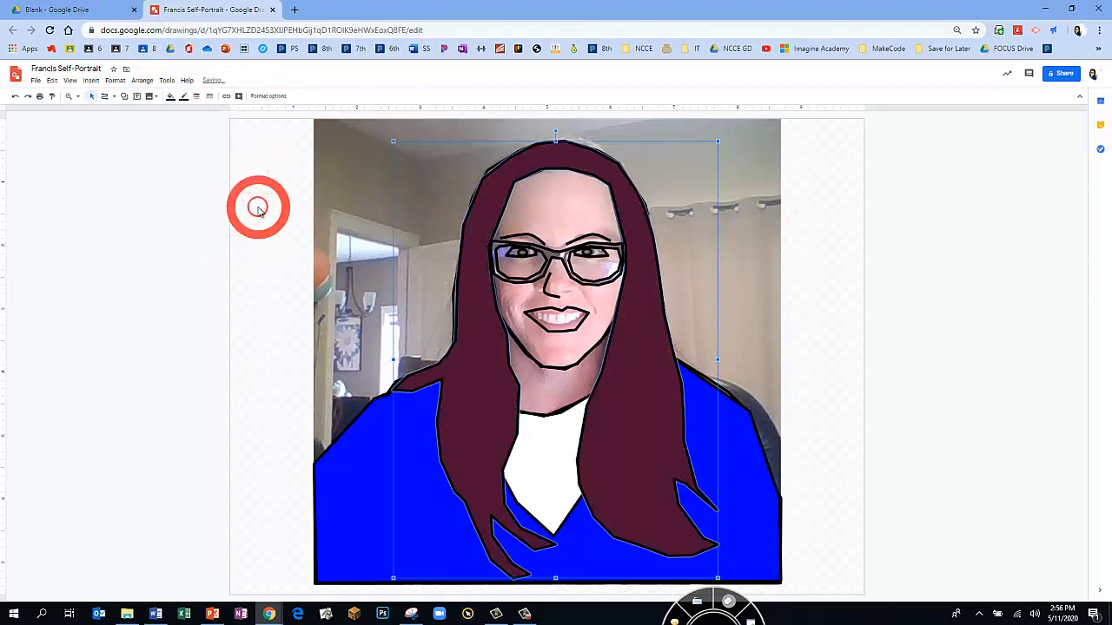
{"action": "left_click", "coordinate": [170, 97]}
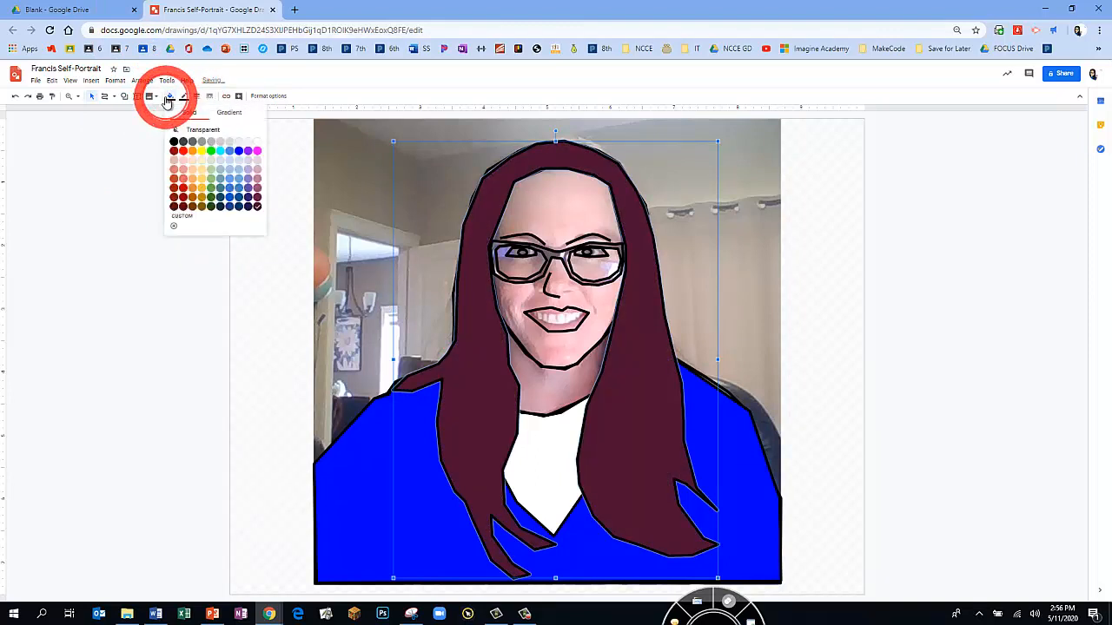
{"action": "left_click", "coordinate": [174, 206]}
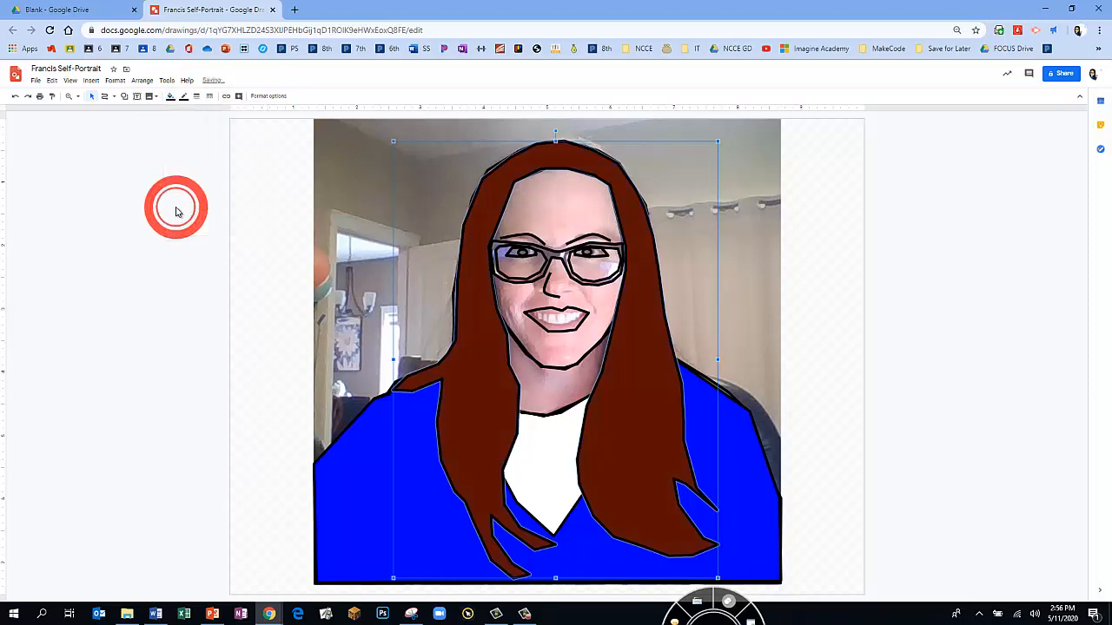
{"action": "left_click", "coordinate": [170, 96]}
{"action": "left_click", "coordinate": [197, 228]}
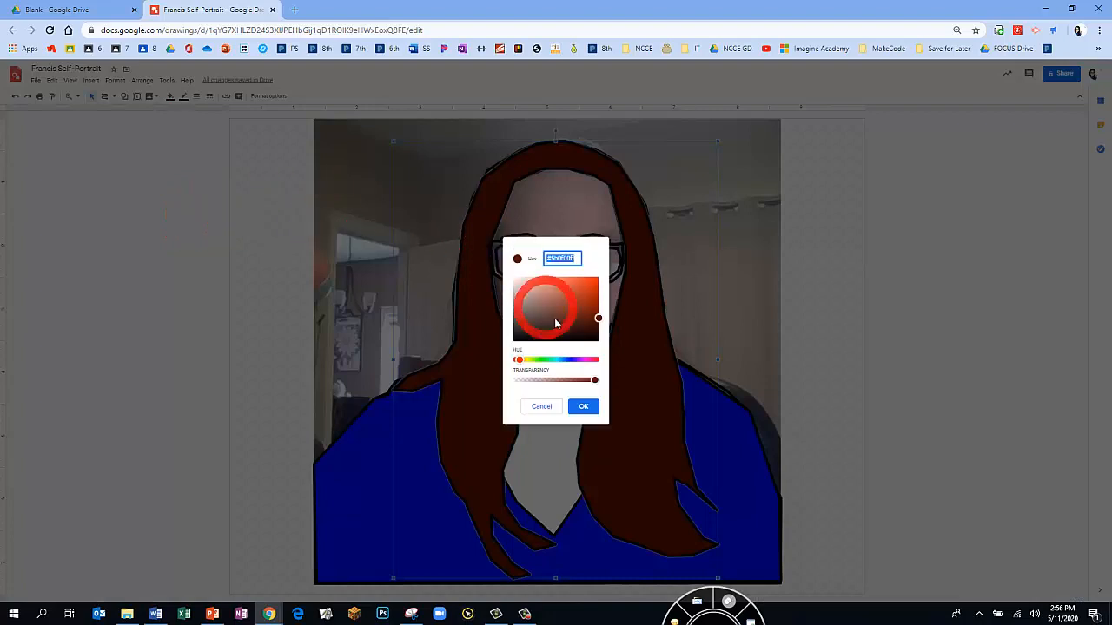
{"action": "left_click", "coordinate": [603, 317]}
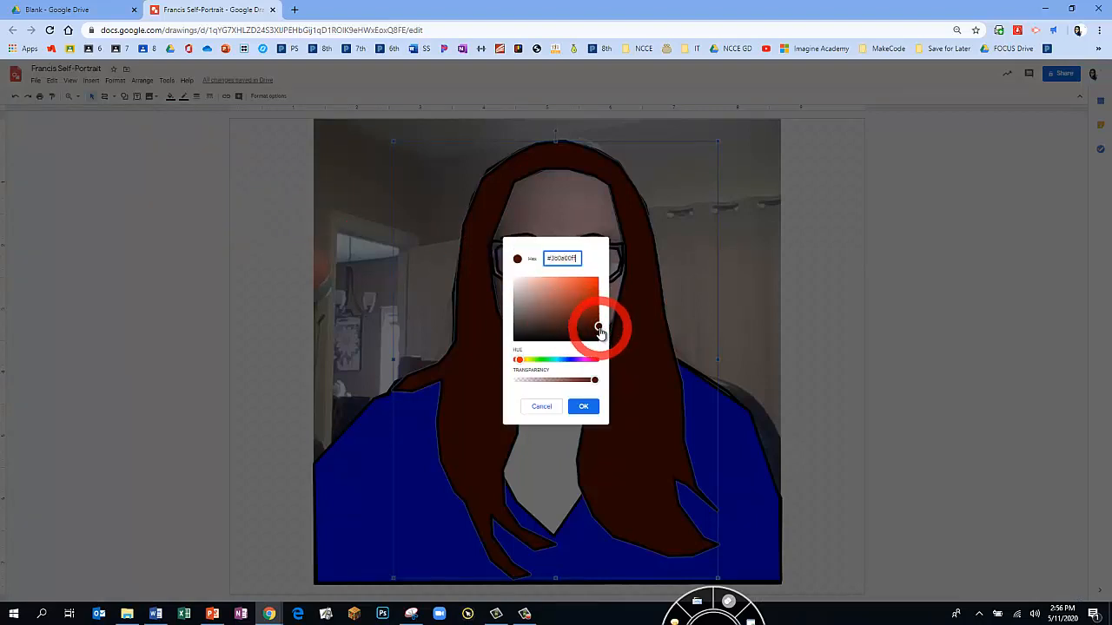
{"action": "left_click", "coordinate": [583, 406]}
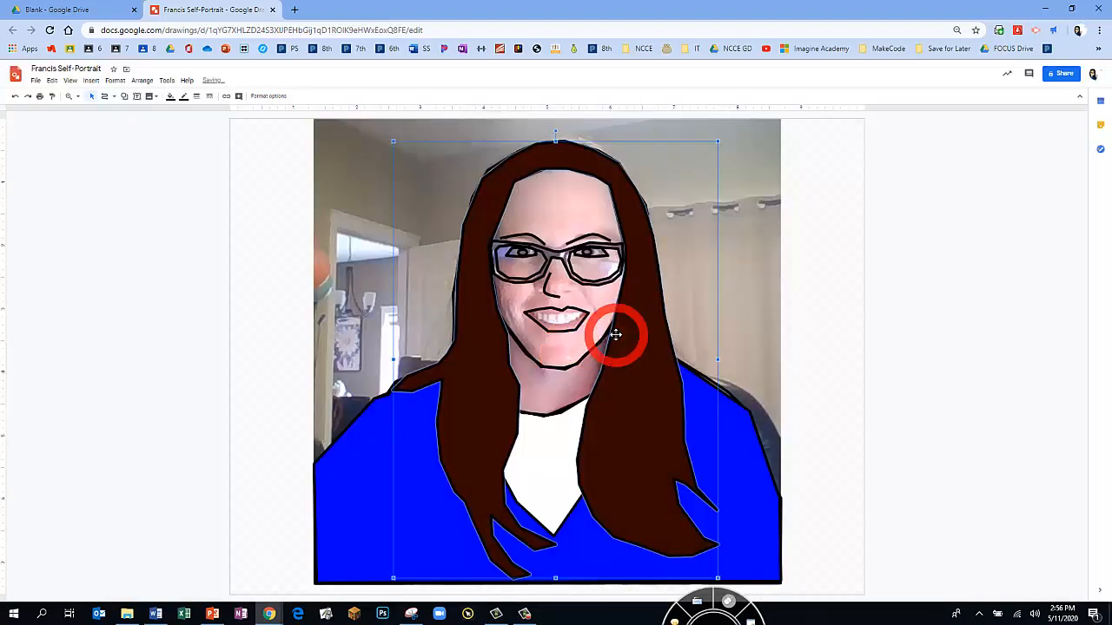
Step: Fill the neck shape and the face shape with the same light pinkish skin tone
{"action": "left_click", "coordinate": [553, 397]}
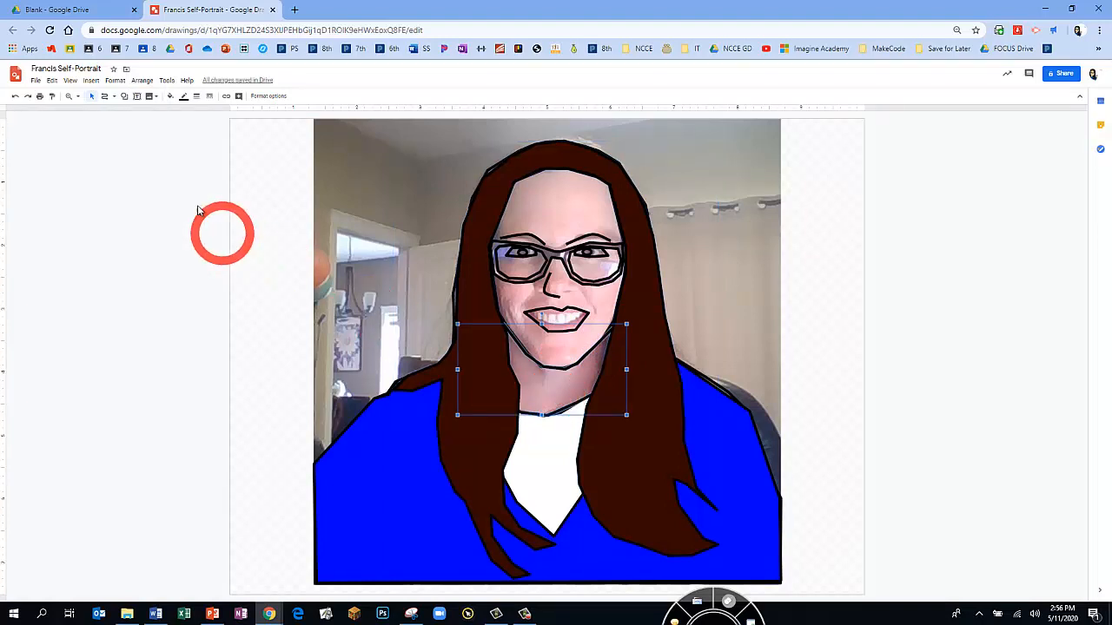
{"action": "left_click", "coordinate": [172, 97]}
{"action": "left_click", "coordinate": [172, 161]}
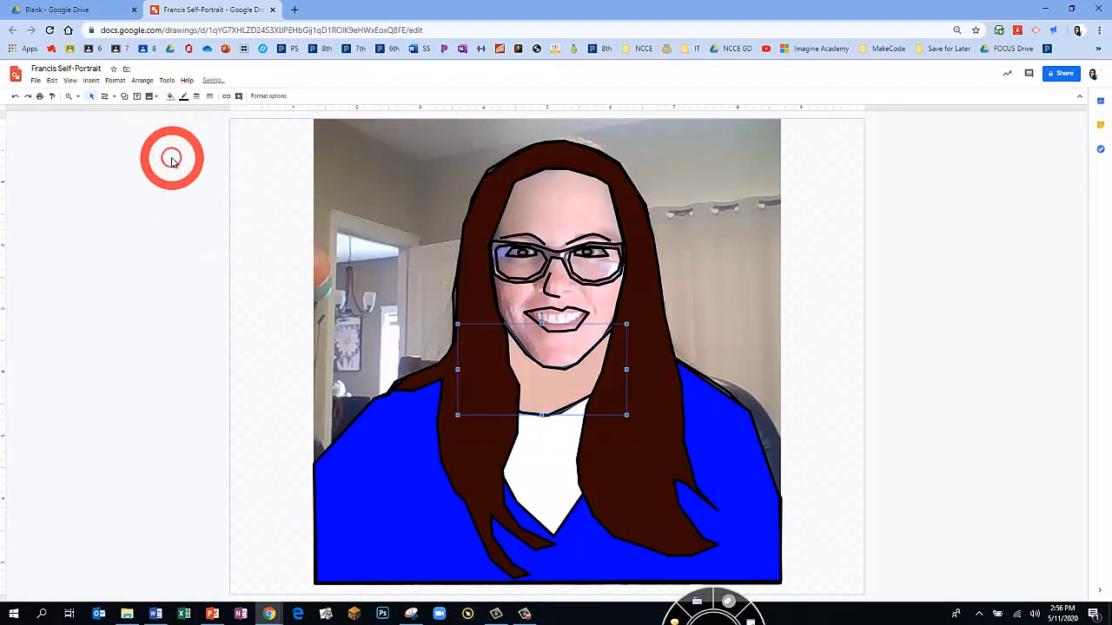
{"action": "left_click", "coordinate": [526, 213]}
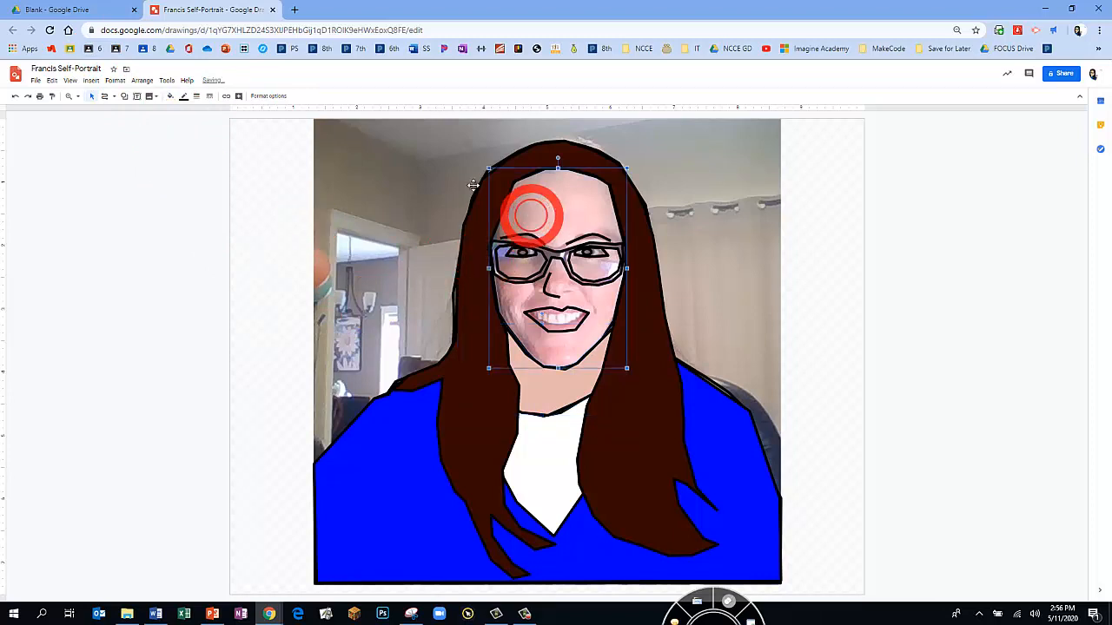
{"action": "left_click", "coordinate": [171, 96]}
{"action": "left_click", "coordinate": [174, 161]}
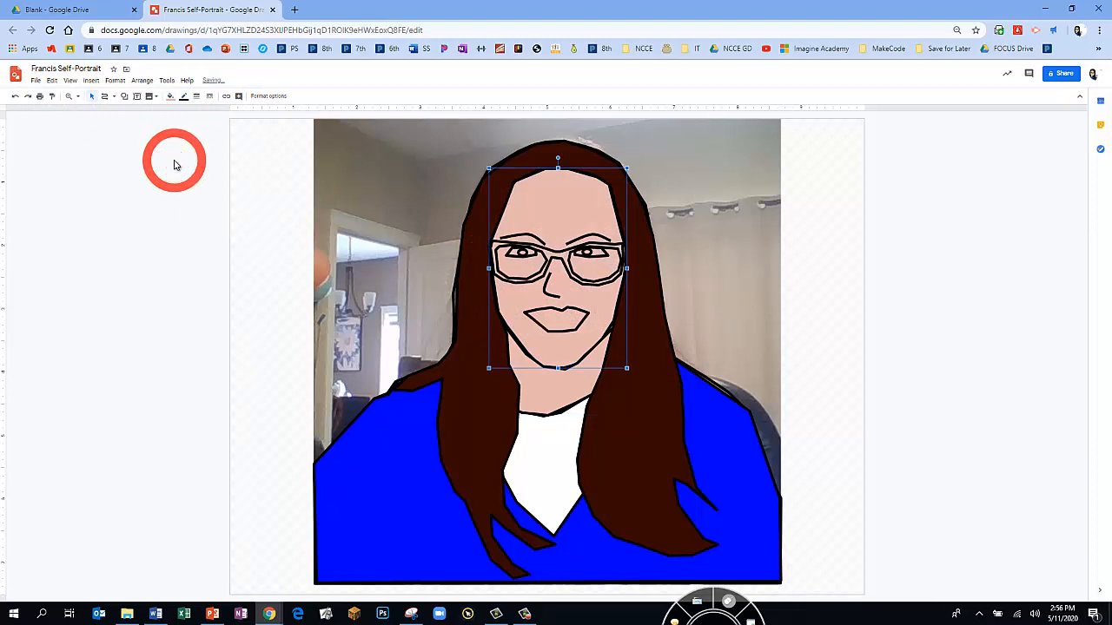
Step: Try two very pale fills on the lips shape and settle on a medium mauve pink
{"action": "left_click", "coordinate": [545, 314]}
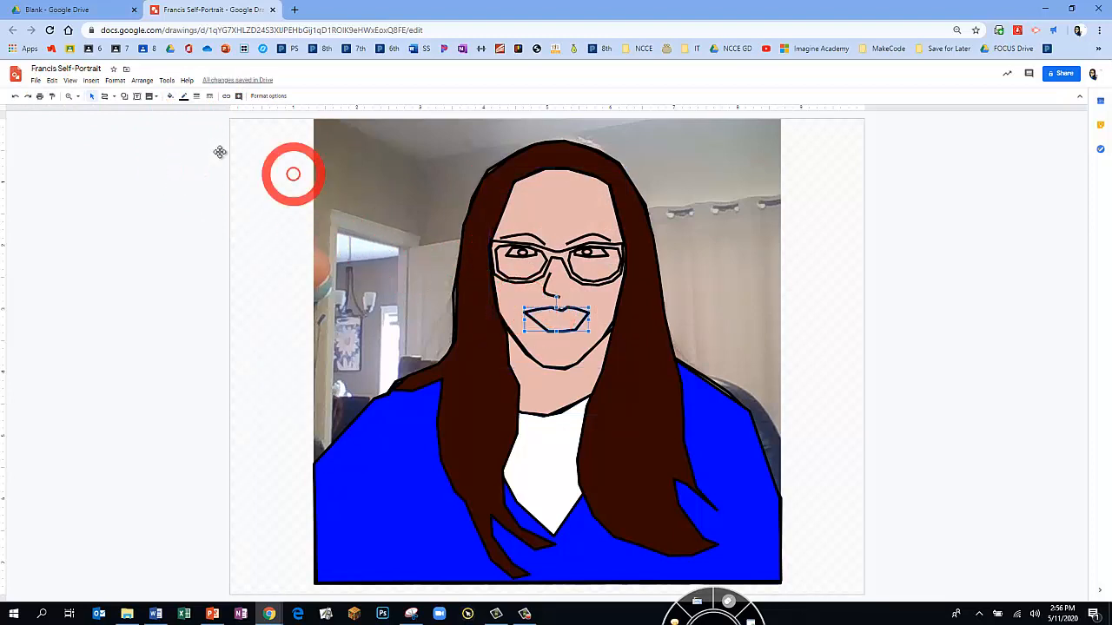
{"action": "left_click", "coordinate": [169, 99]}
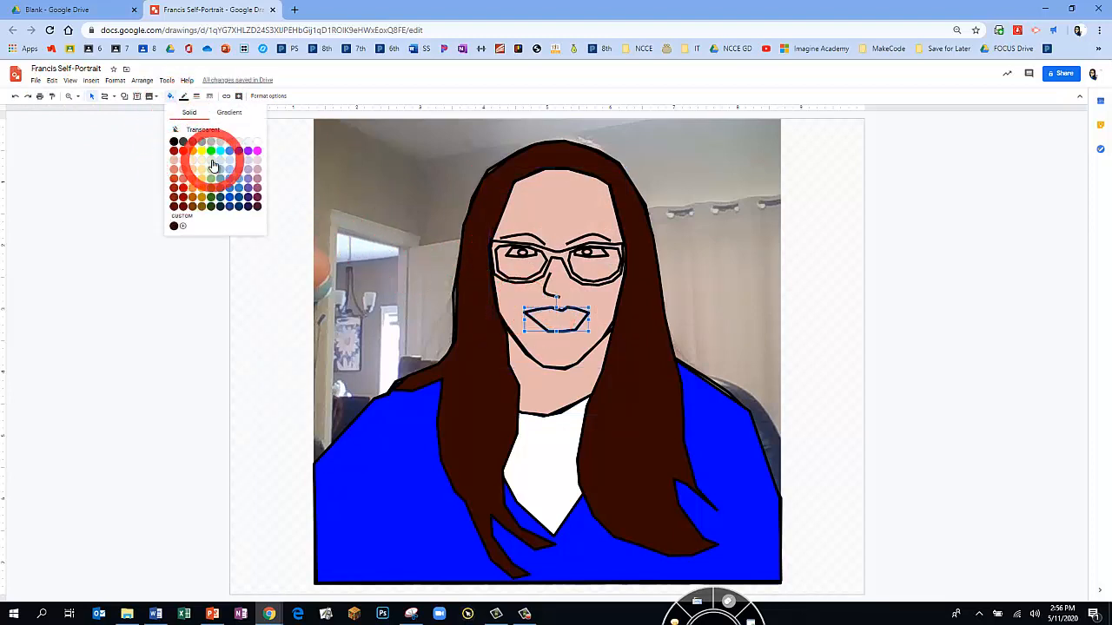
{"action": "left_click", "coordinate": [257, 160]}
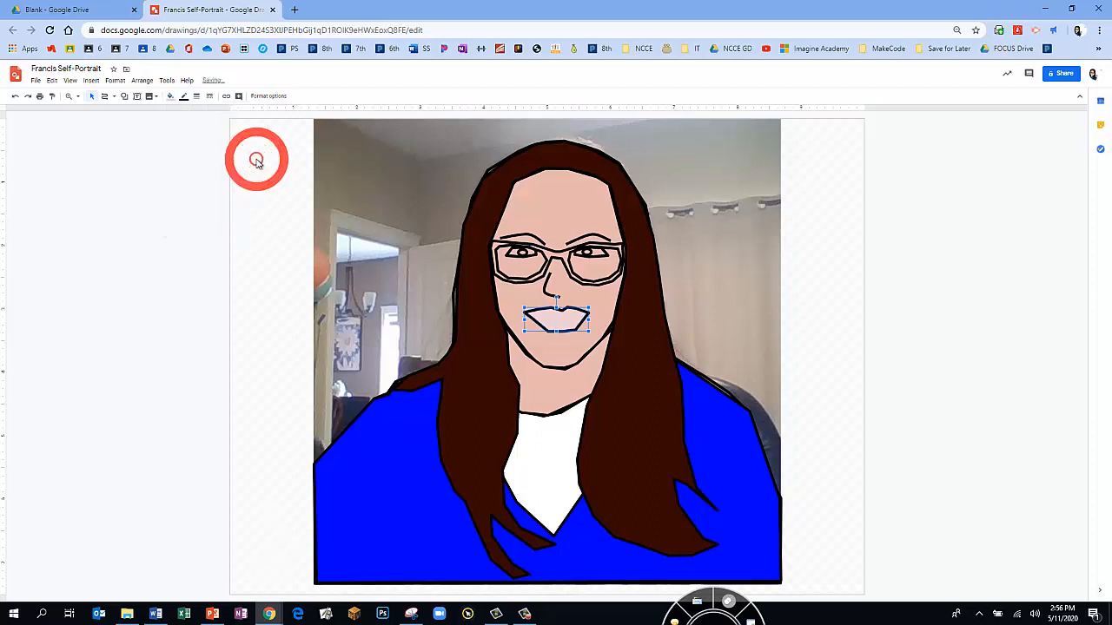
{"action": "left_click", "coordinate": [169, 98]}
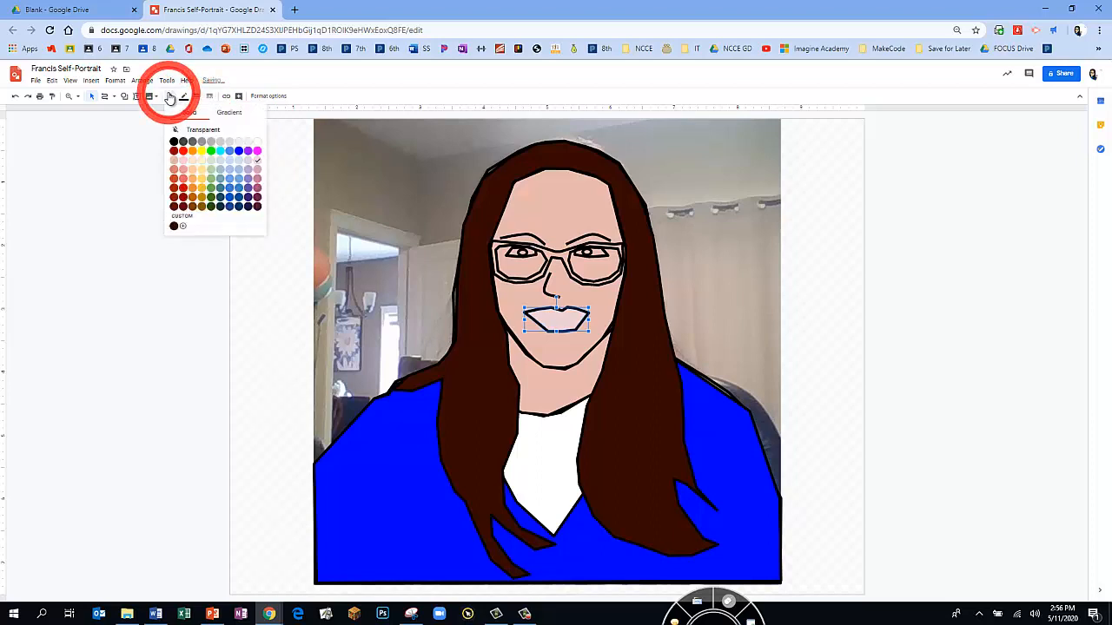
{"action": "left_click", "coordinate": [184, 162]}
{"action": "left_click", "coordinate": [170, 97]}
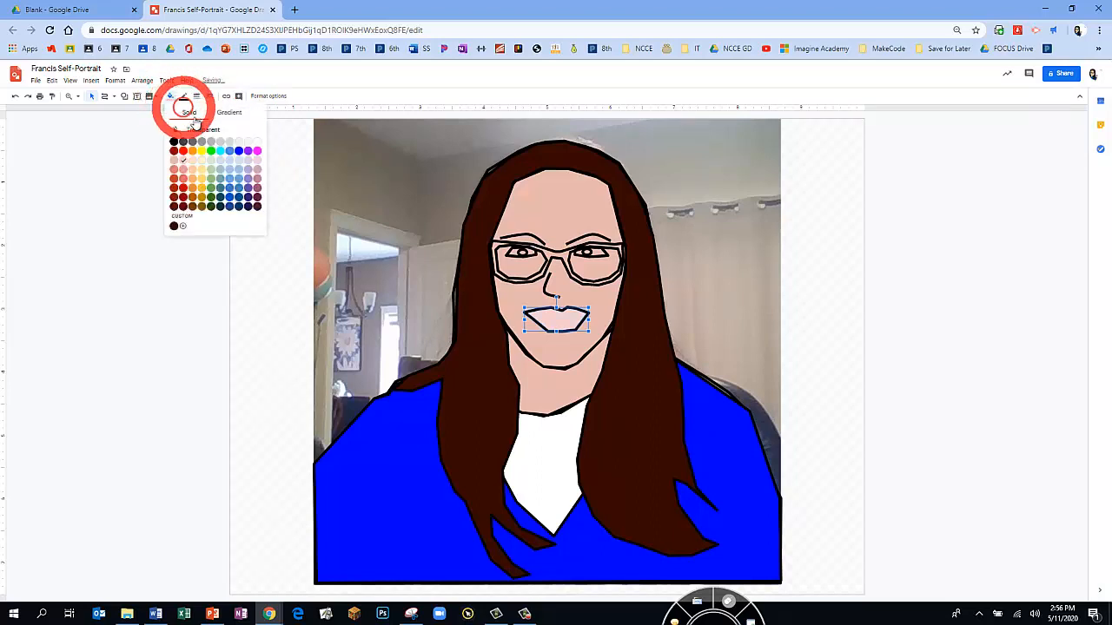
{"action": "left_click", "coordinate": [257, 178]}
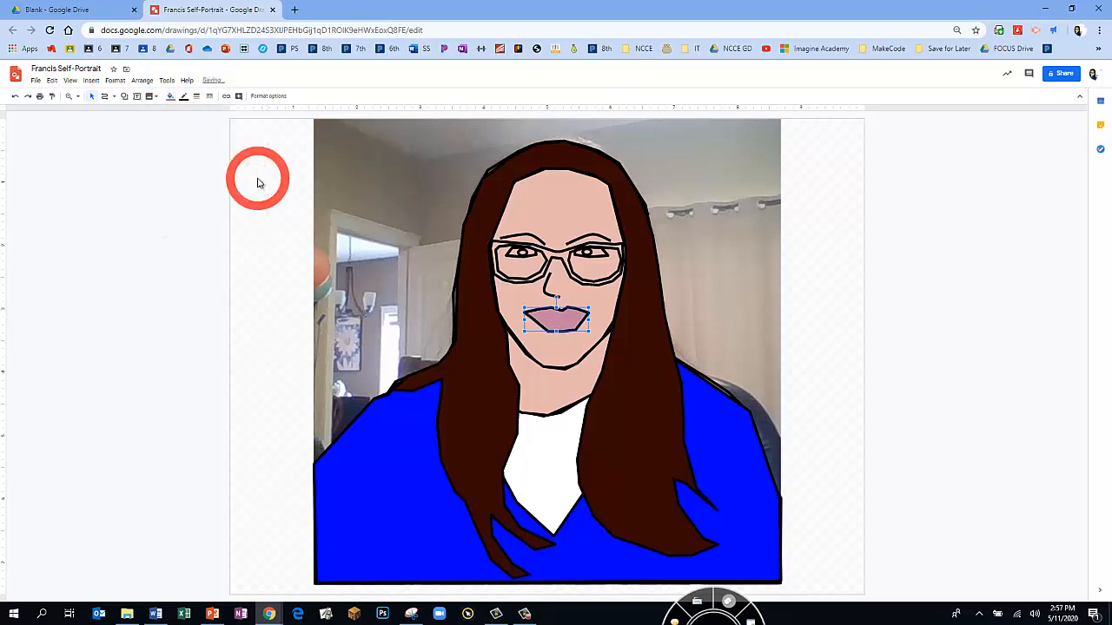
Step: Fill the iris circle on the photo's left side with the custom dark brown used for the hair
{"action": "left_click", "coordinate": [522, 252]}
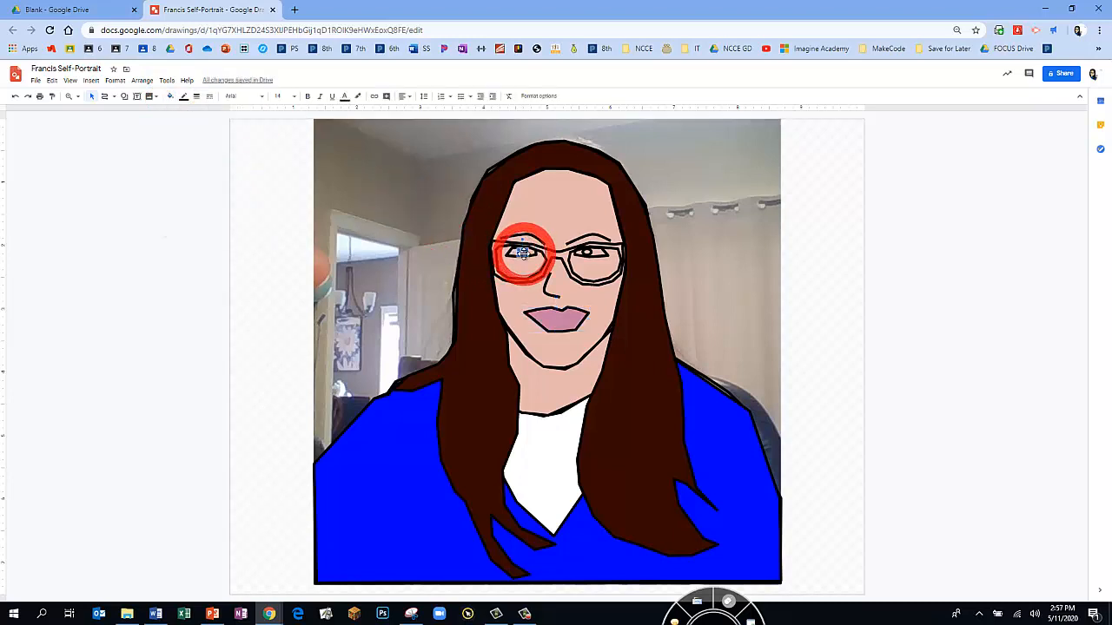
{"action": "left_click", "coordinate": [172, 97]}
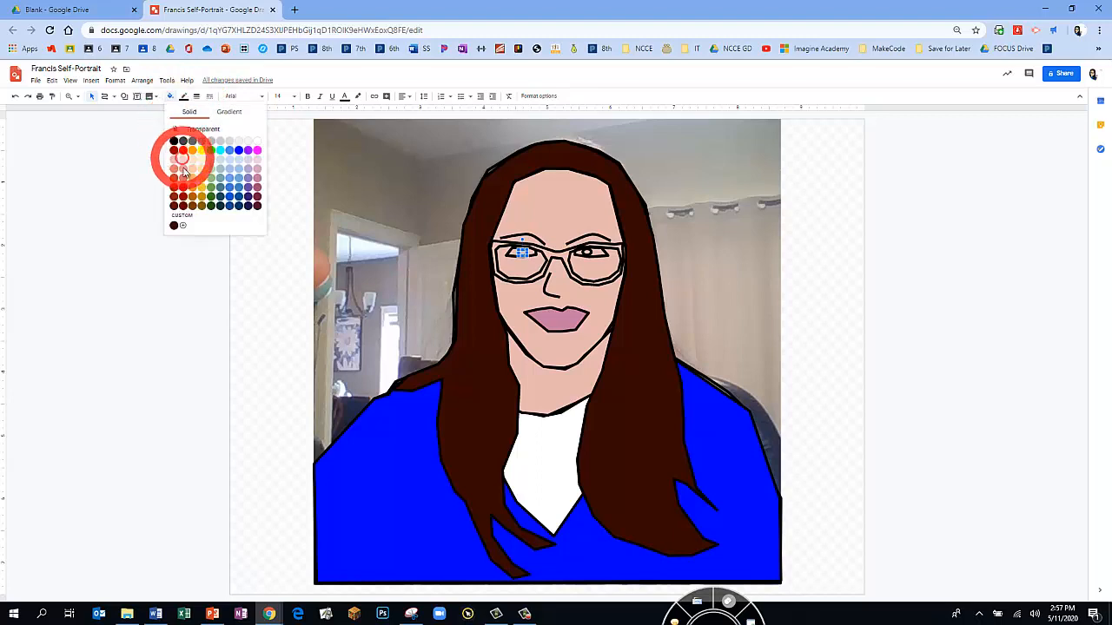
{"action": "left_click", "coordinate": [178, 215]}
Step: Try the custom dark brown on the eye outline on the photo's right side and settle on a white fill
{"action": "left_click", "coordinate": [555, 220]}
{"action": "left_click", "coordinate": [588, 253]}
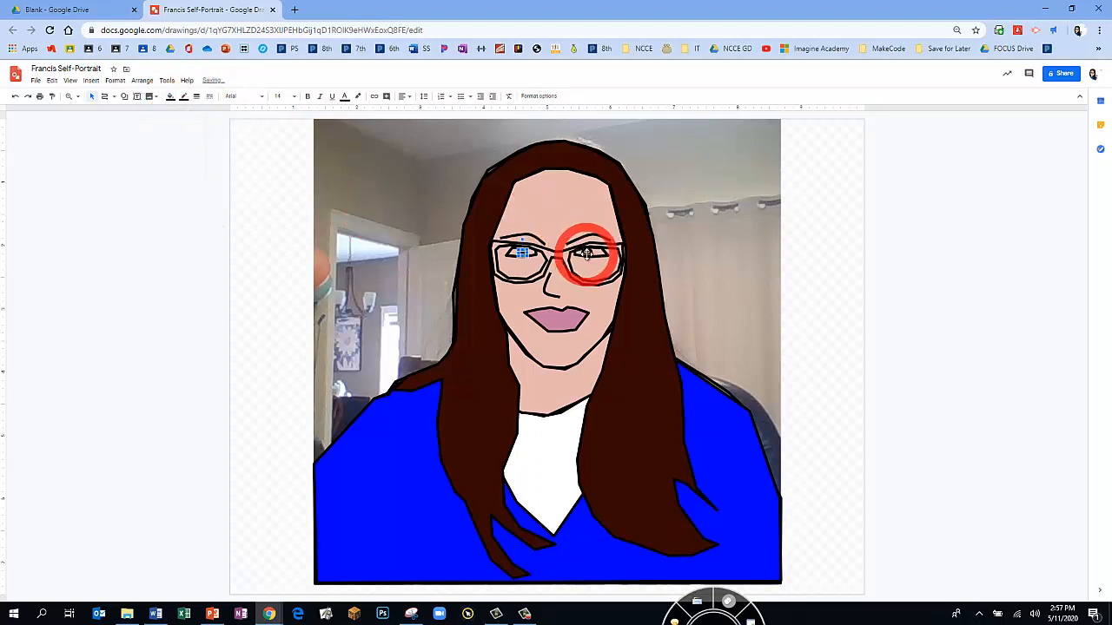
{"action": "left_click", "coordinate": [542, 175]}
{"action": "left_click", "coordinate": [583, 249]}
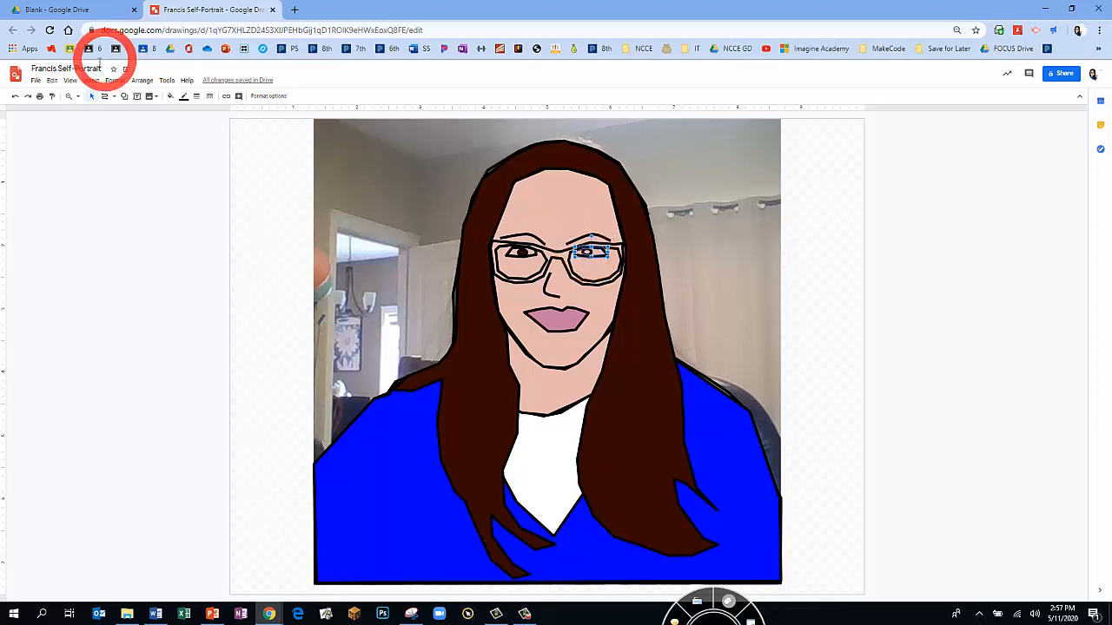
{"action": "left_click", "coordinate": [170, 97]}
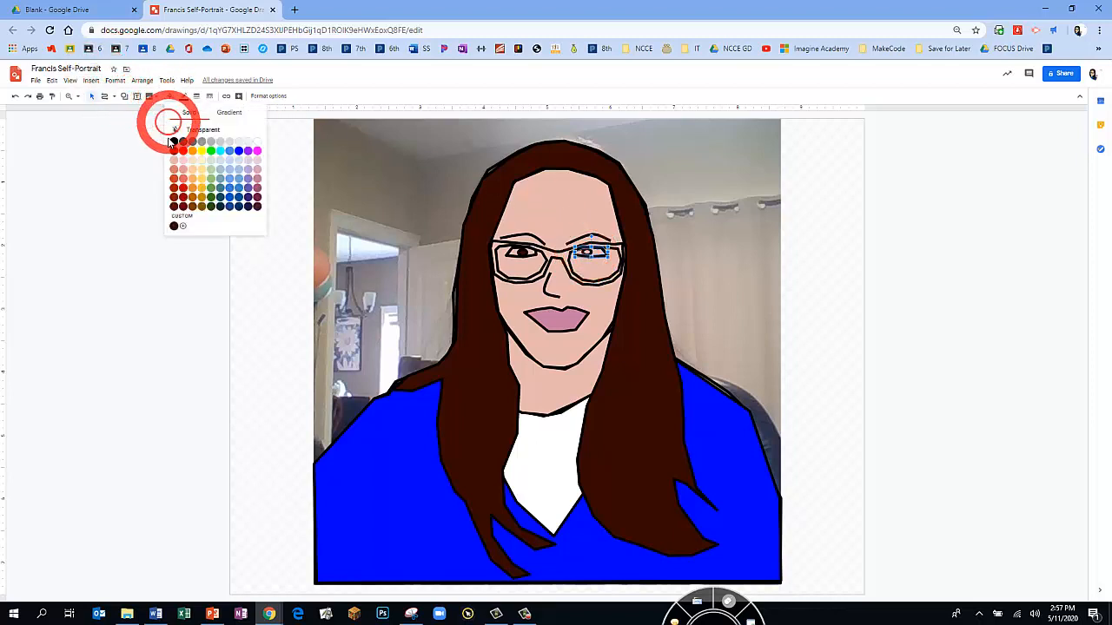
{"action": "left_click", "coordinate": [174, 226]}
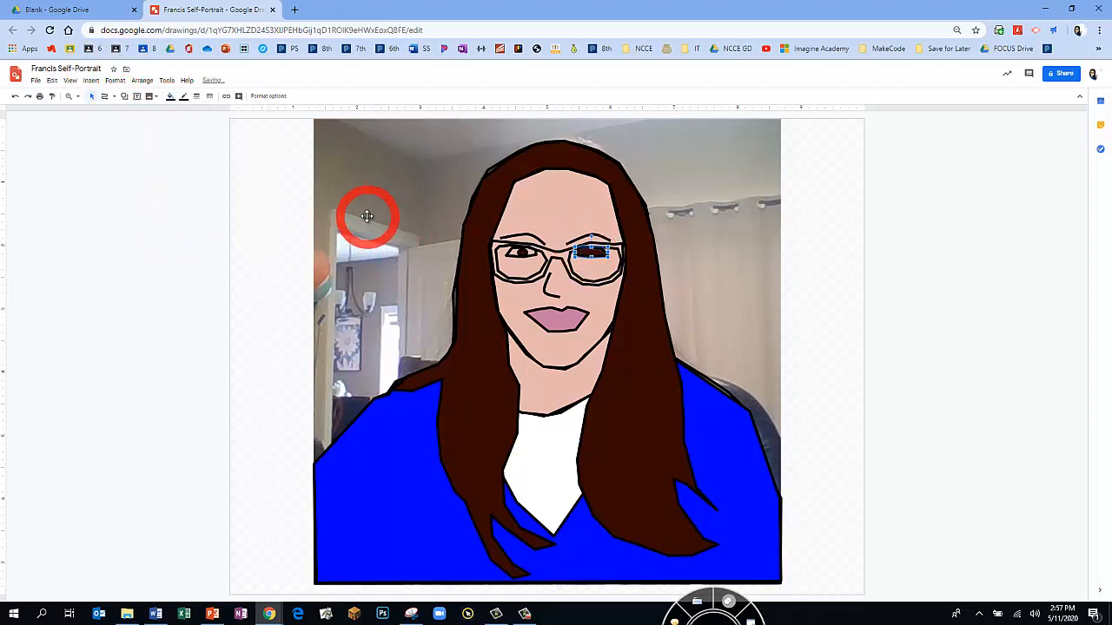
{"action": "left_click", "coordinate": [171, 97]}
{"action": "left_click", "coordinate": [258, 149]}
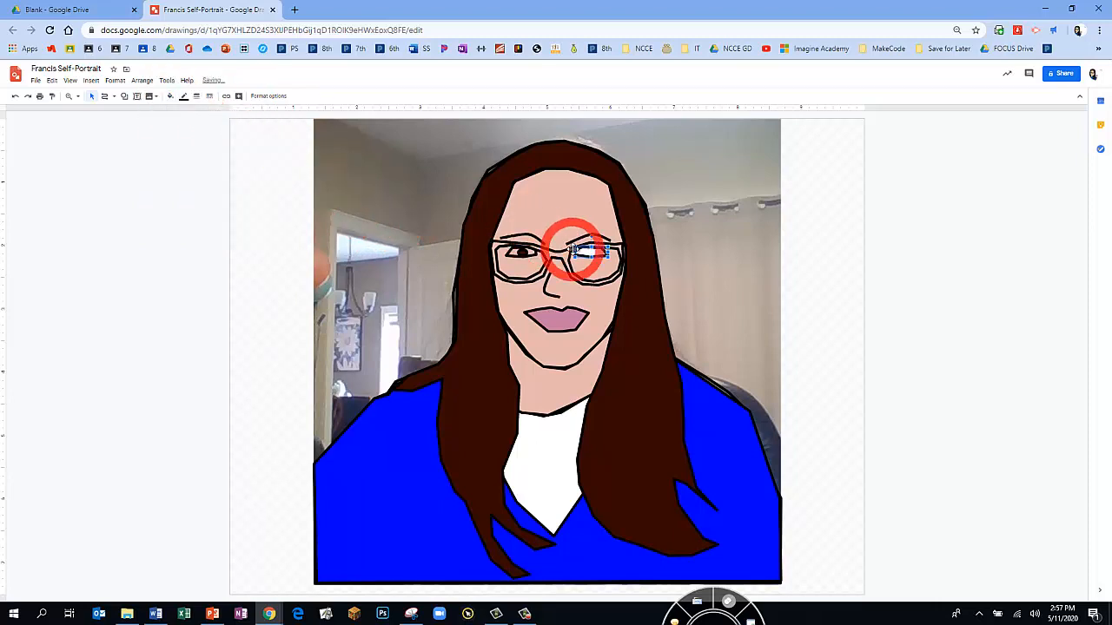
Step: Send the white eye shape on the photo's right side backward one level, behind its iris circle
{"action": "mouse_move", "coordinate": [588, 252]}
{"action": "left_mouse_down"}
{"action": "mouse_move", "coordinate": [571, 249]}
{"action": "mouse_move", "coordinate": [591, 254]}
{"action": "left_mouse_up"}
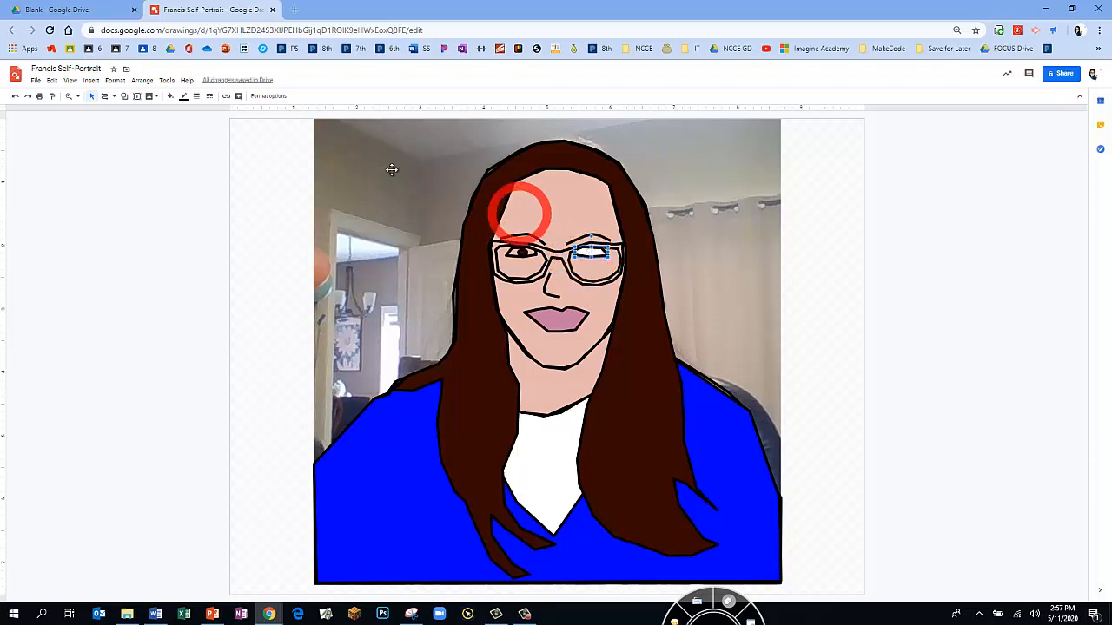
{"action": "left_click", "coordinate": [143, 81]}
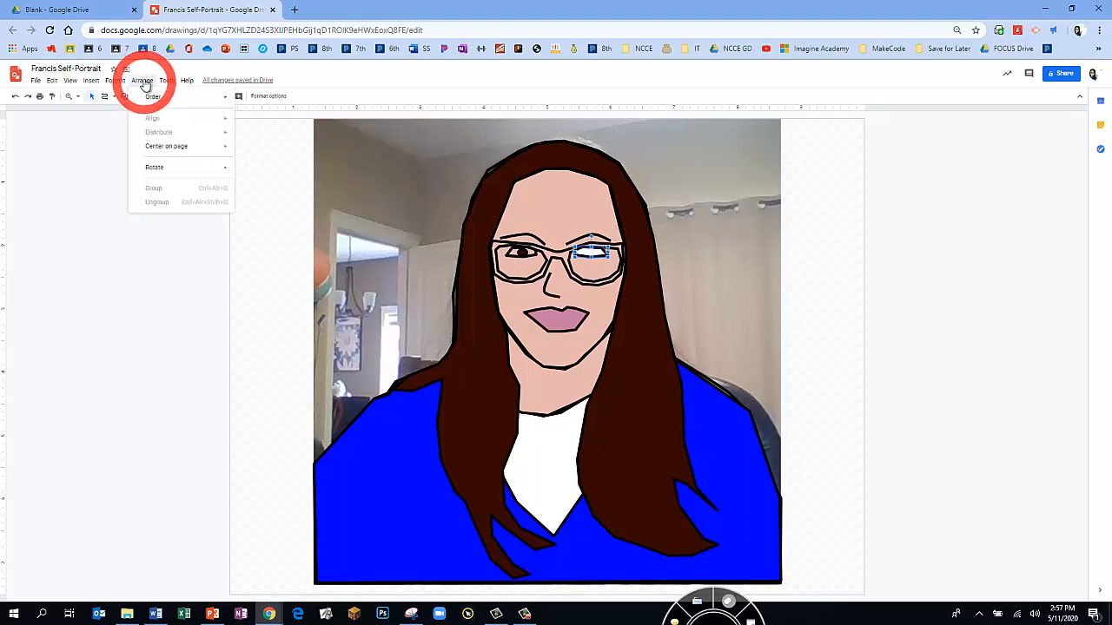
{"action": "mouse_move", "coordinate": [154, 101]}
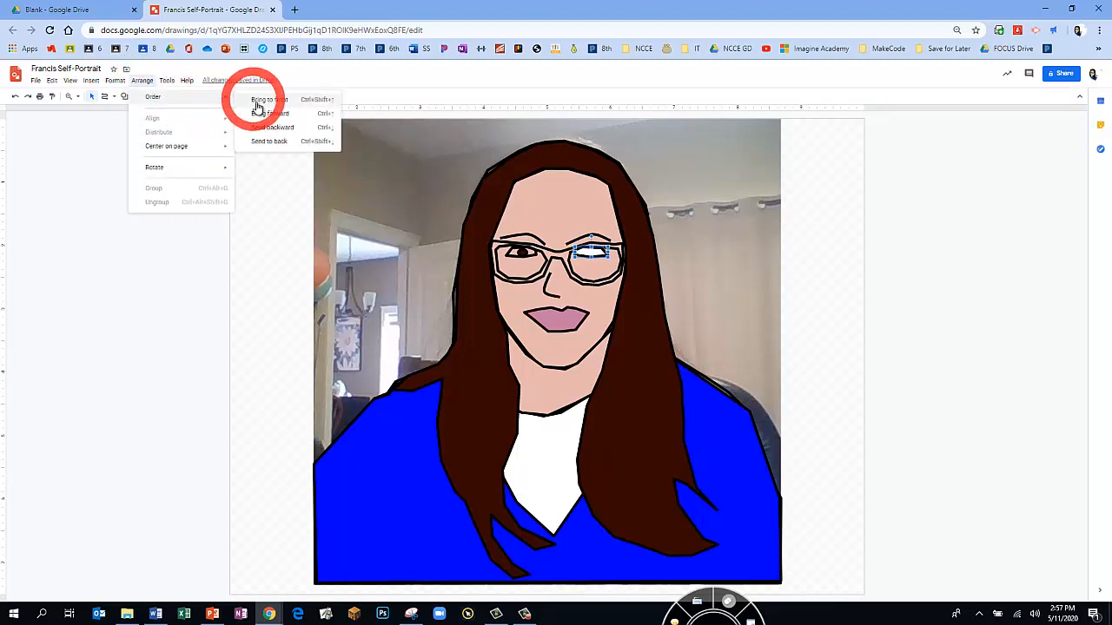
{"action": "left_click", "coordinate": [263, 128]}
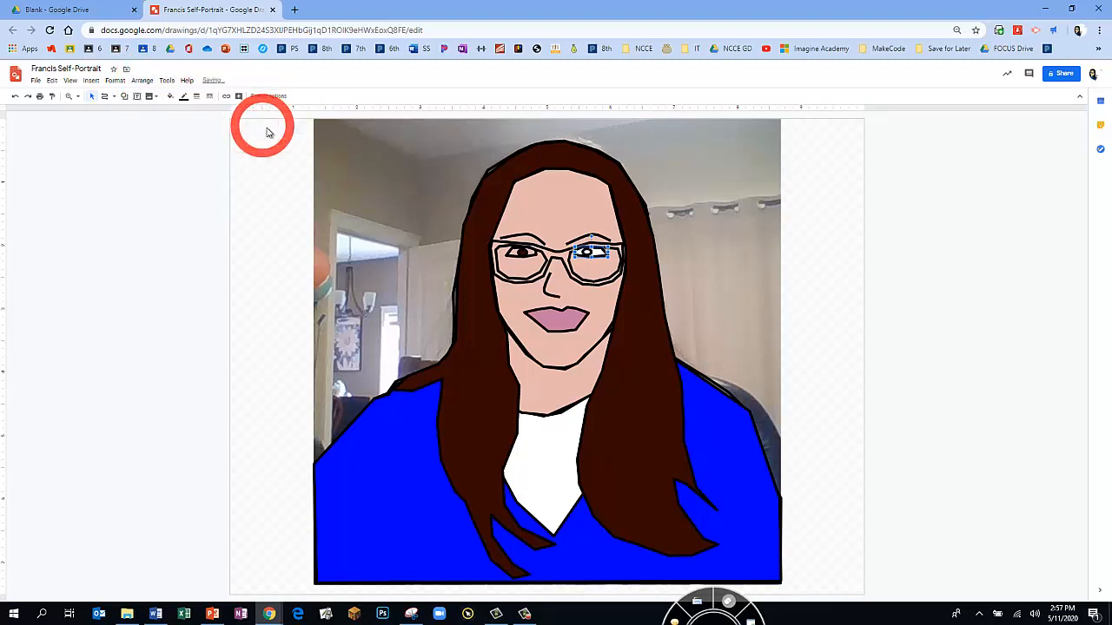
Step: Fill the iris on the photo's right side with the custom dark brown and the eye shape on the left side with white
{"action": "left_click", "coordinate": [588, 252]}
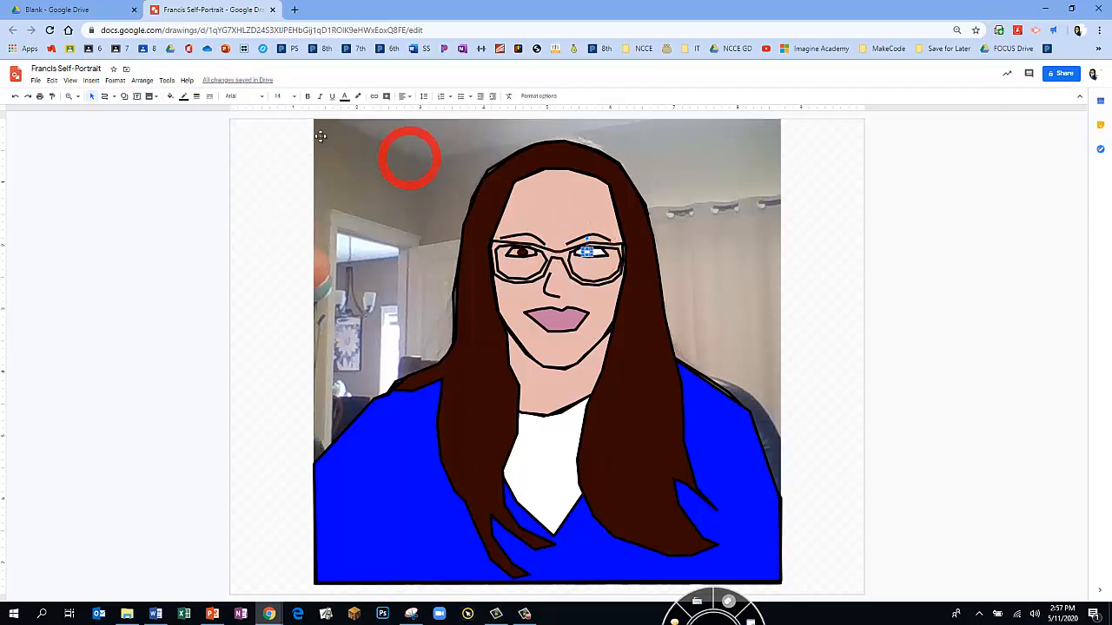
{"action": "left_click", "coordinate": [171, 96]}
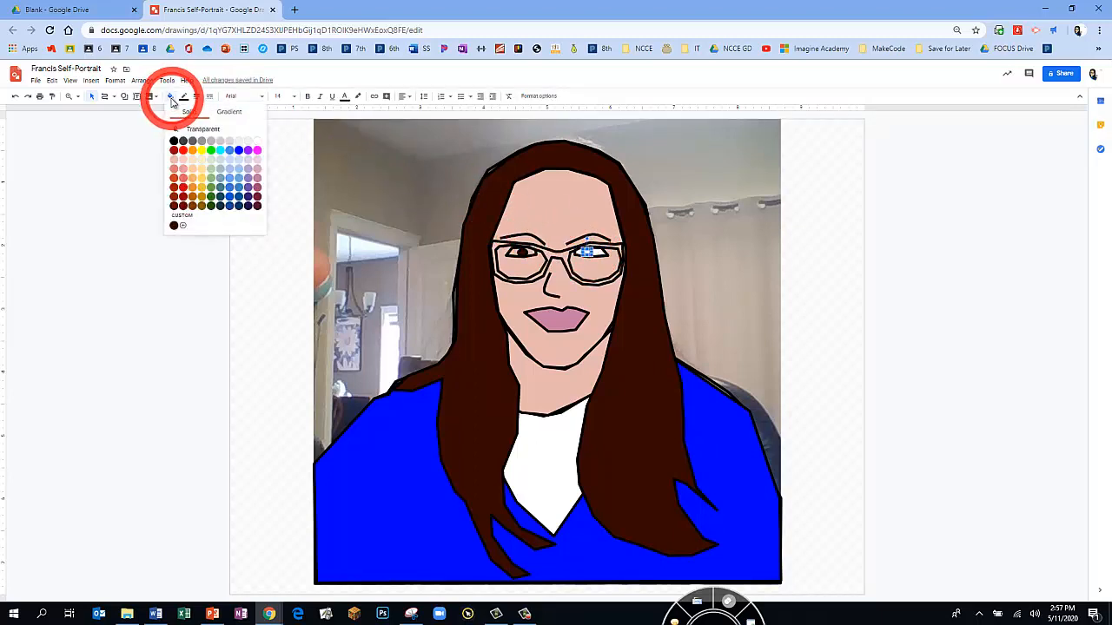
{"action": "left_click", "coordinate": [175, 227]}
{"action": "left_click", "coordinate": [516, 252]}
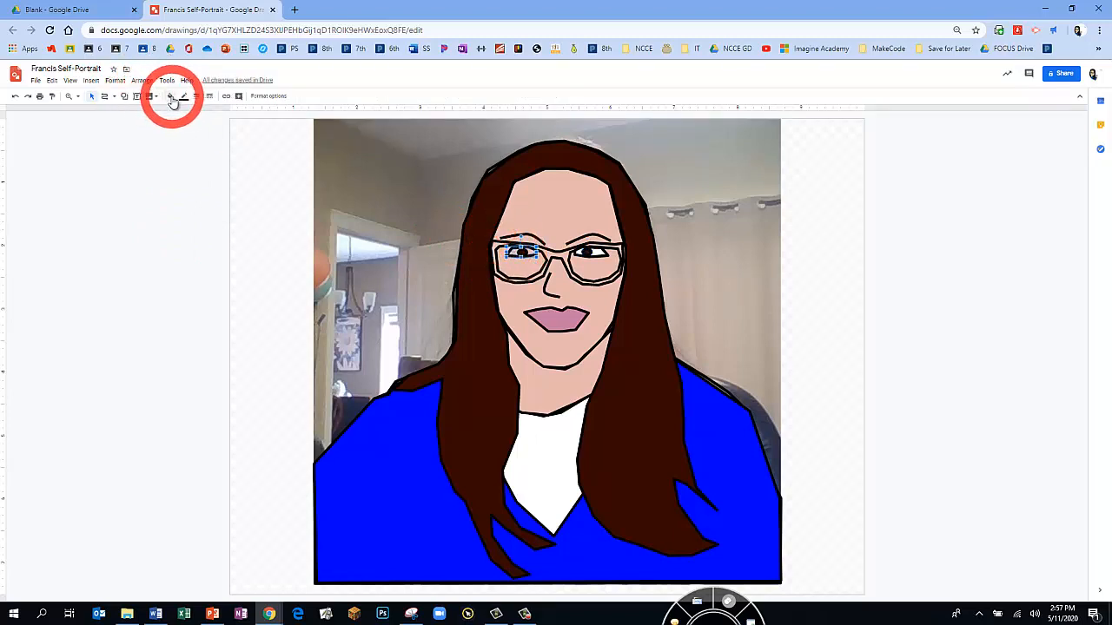
{"action": "left_click", "coordinate": [170, 96]}
{"action": "left_click", "coordinate": [260, 145]}
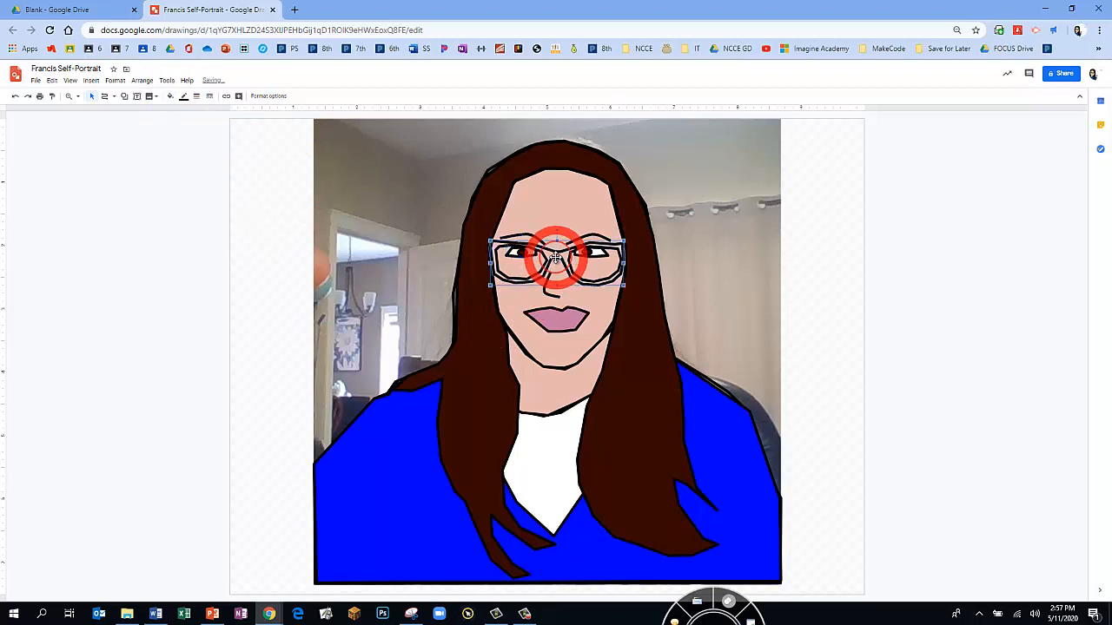
Step: Fill the glasses frame with black and both lens shapes with the light pinkish skin tone used for the face
{"action": "left_click", "coordinate": [170, 97]}
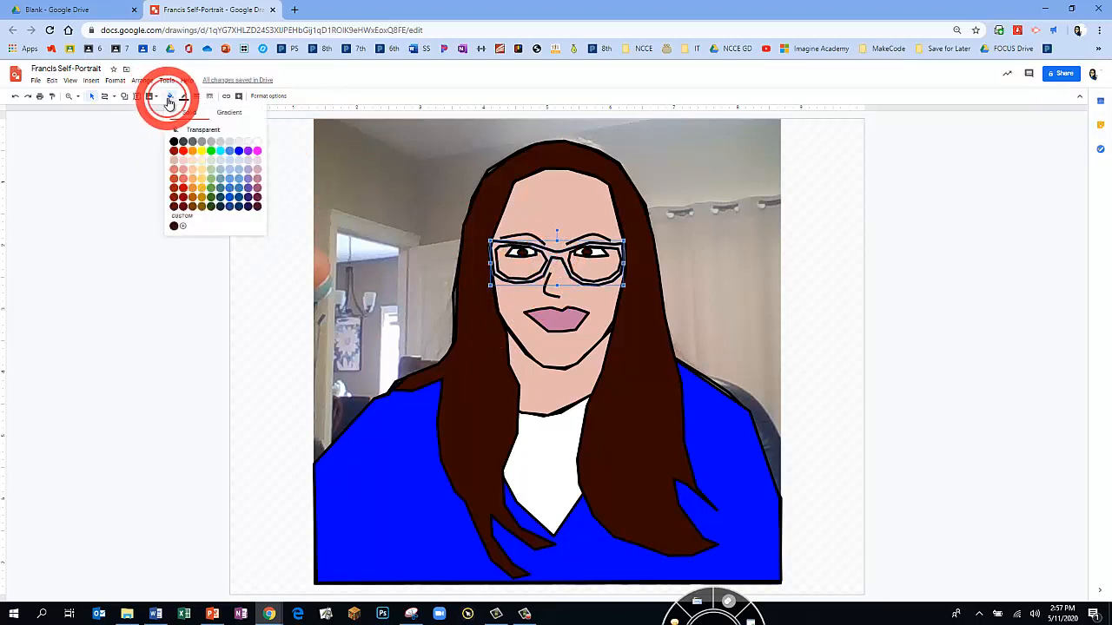
{"action": "left_click", "coordinate": [174, 142]}
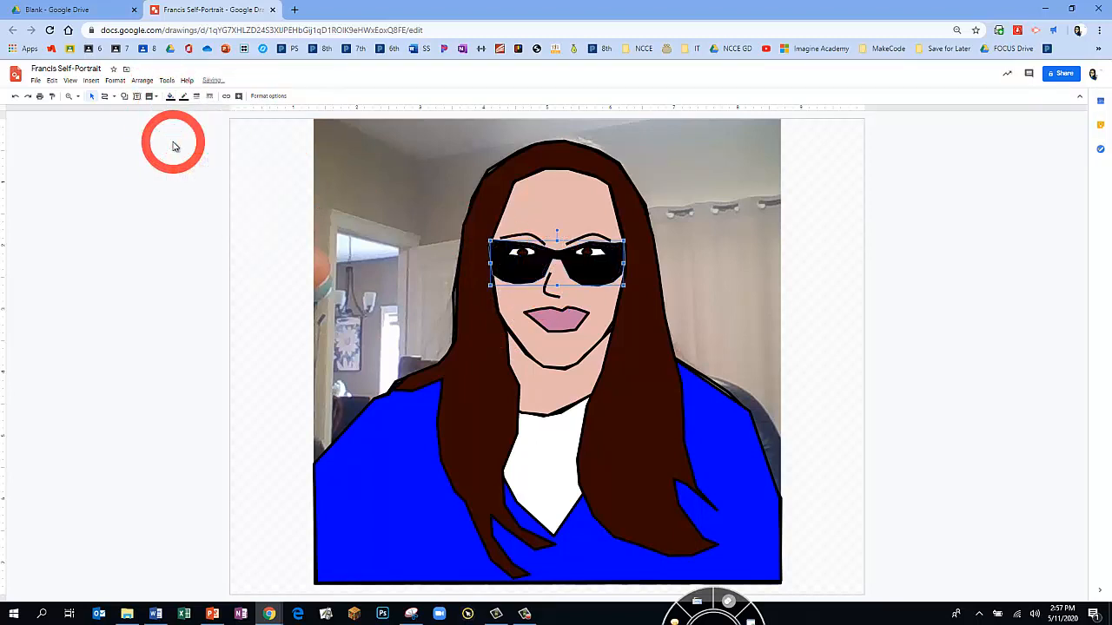
{"action": "left_click", "coordinate": [518, 266]}
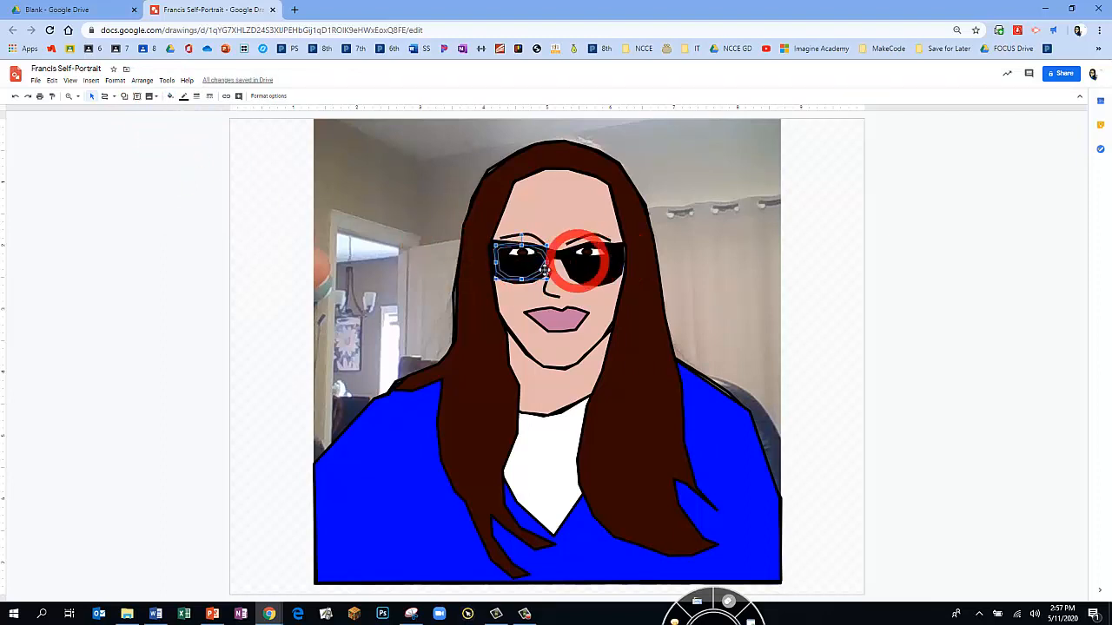
{"action": "left_click", "coordinate": [171, 100]}
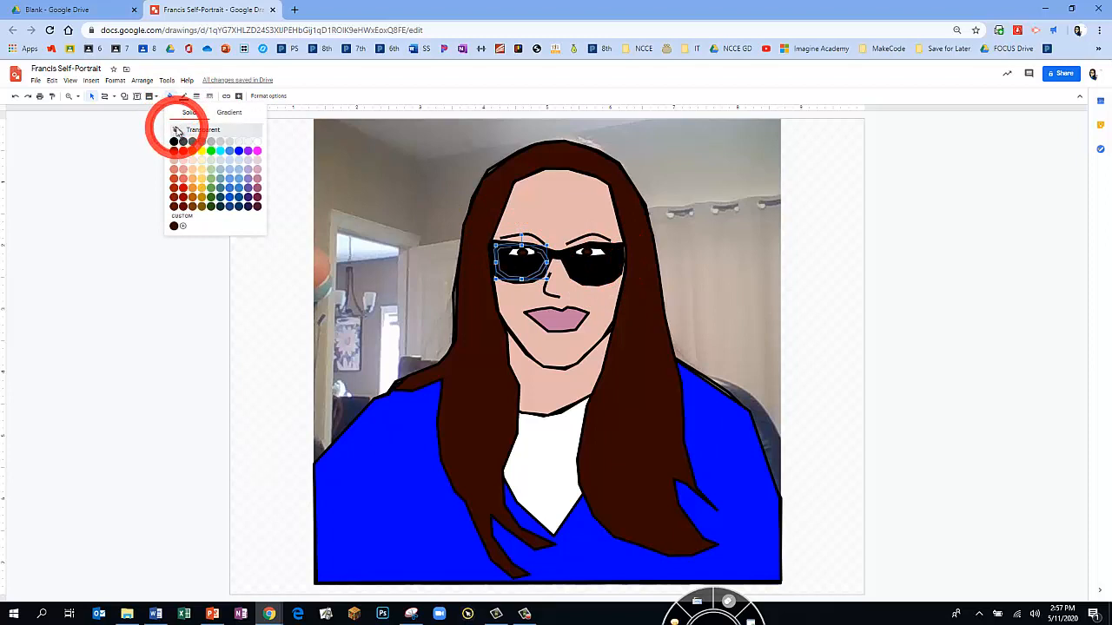
{"action": "left_click", "coordinate": [176, 129]}
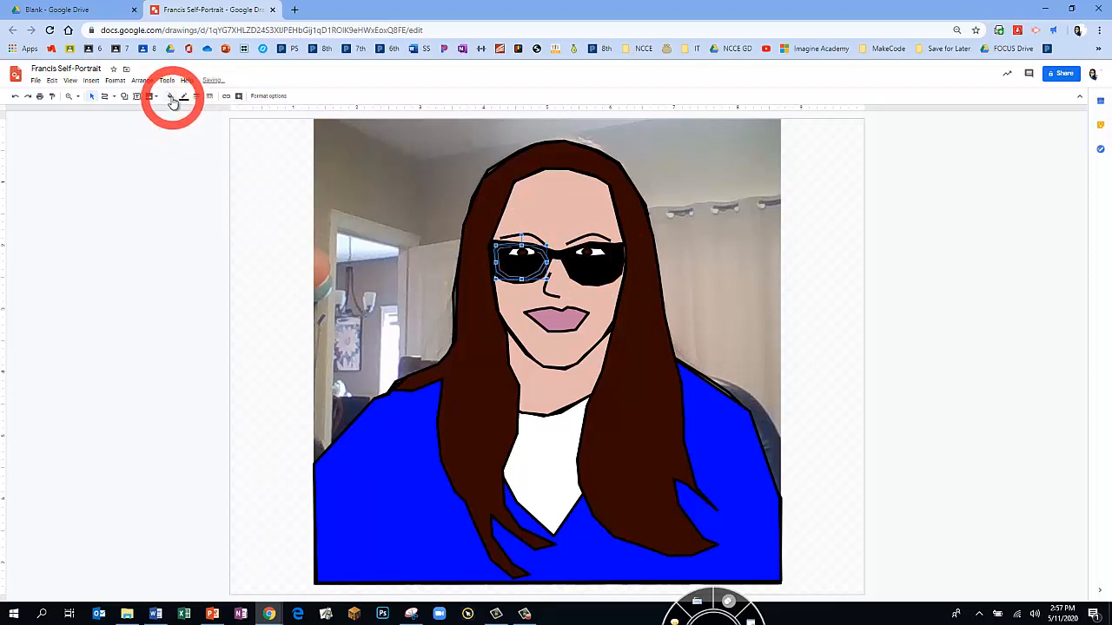
{"action": "left_click", "coordinate": [172, 98]}
{"action": "left_click", "coordinate": [175, 160]}
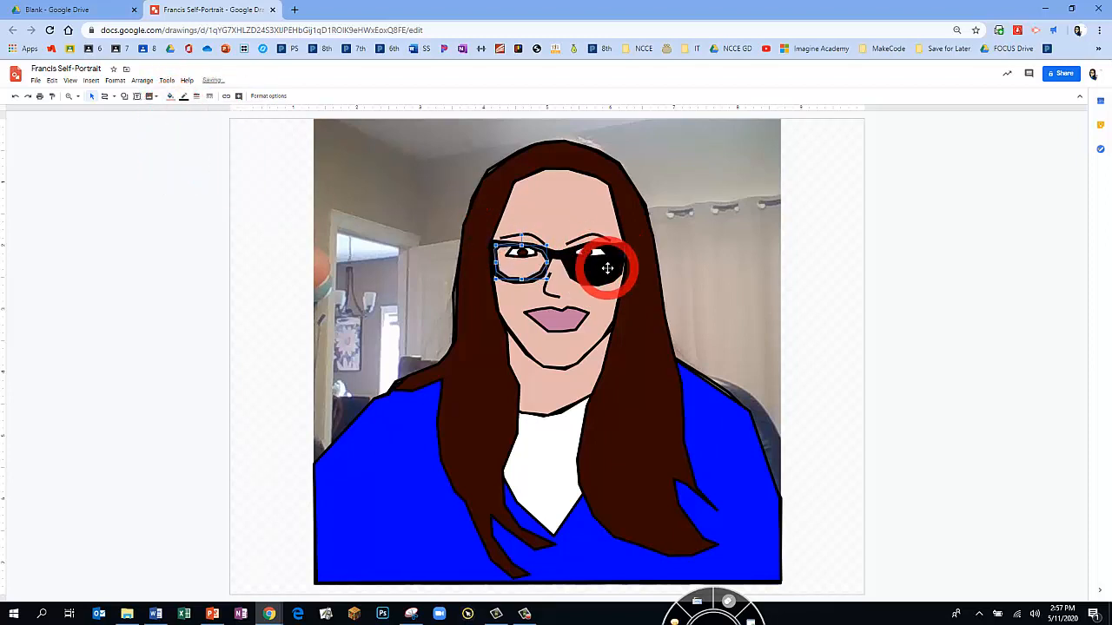
{"action": "left_click", "coordinate": [171, 97]}
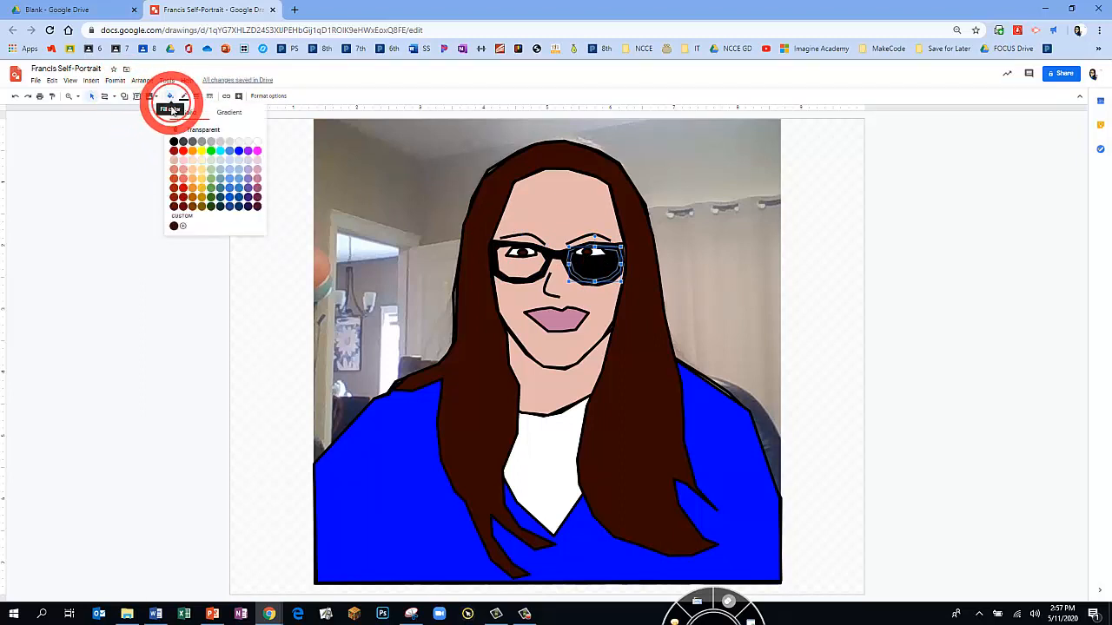
{"action": "left_click", "coordinate": [174, 144]}
Step: Draw thin strand lines with the Scribble line down the long hair on both sides of the face
{"action": "left_click", "coordinate": [710, 240]}
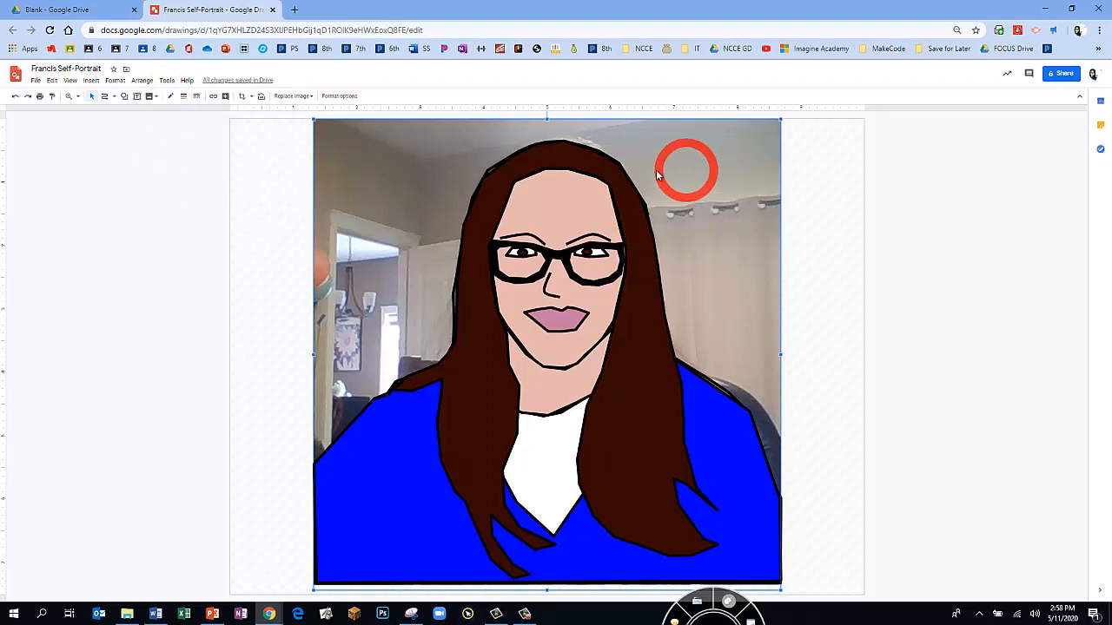
{"action": "left_click", "coordinate": [108, 101]}
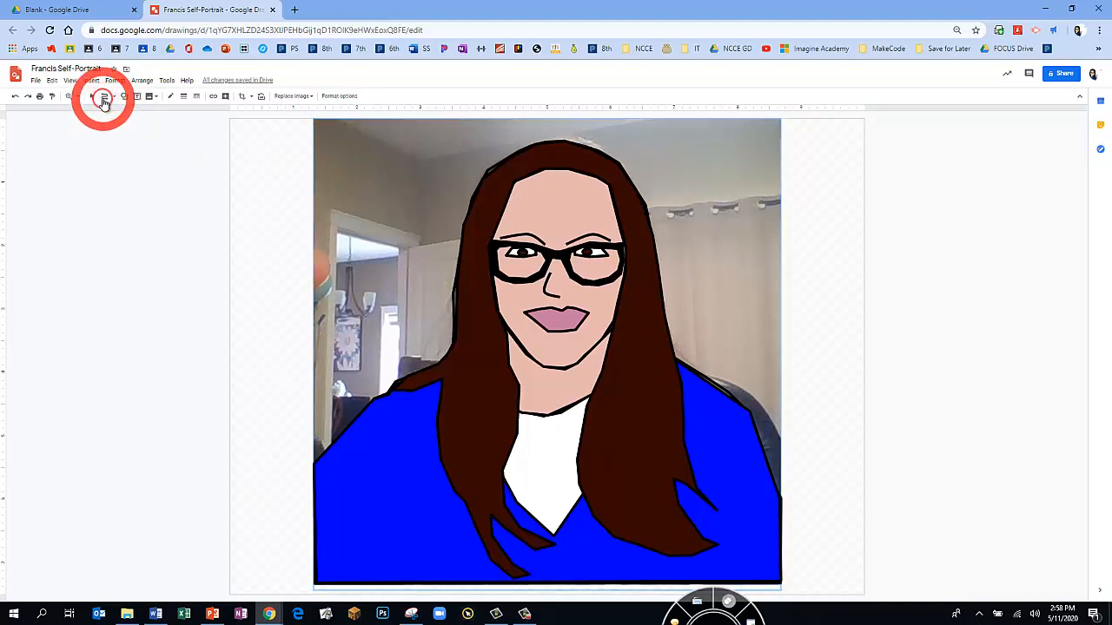
{"action": "left_click", "coordinate": [111, 98]}
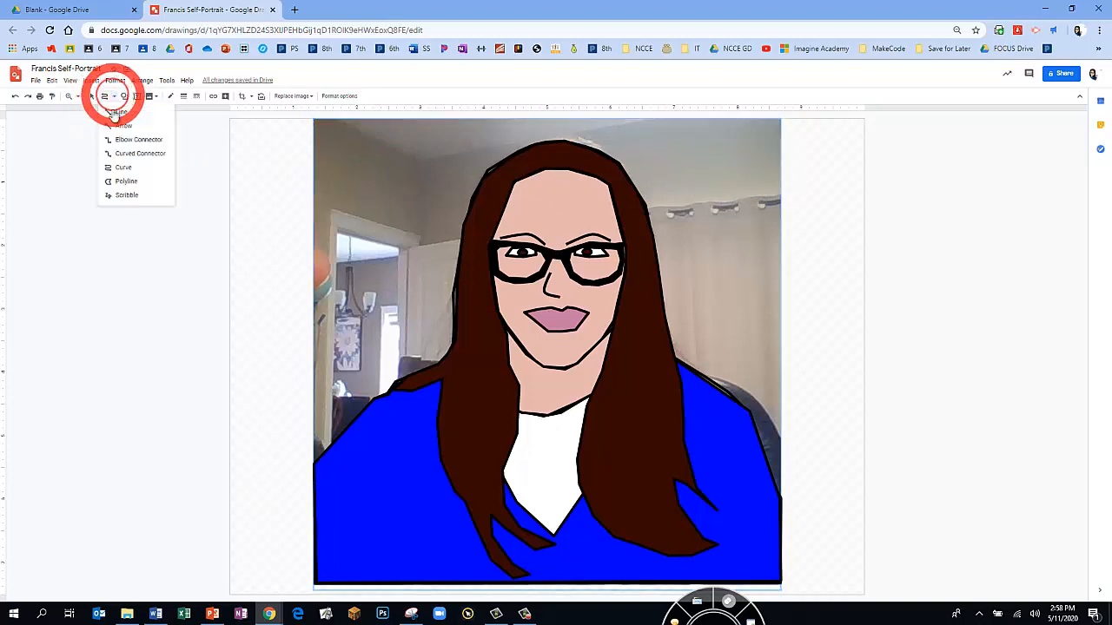
{"action": "left_click", "coordinate": [126, 197]}
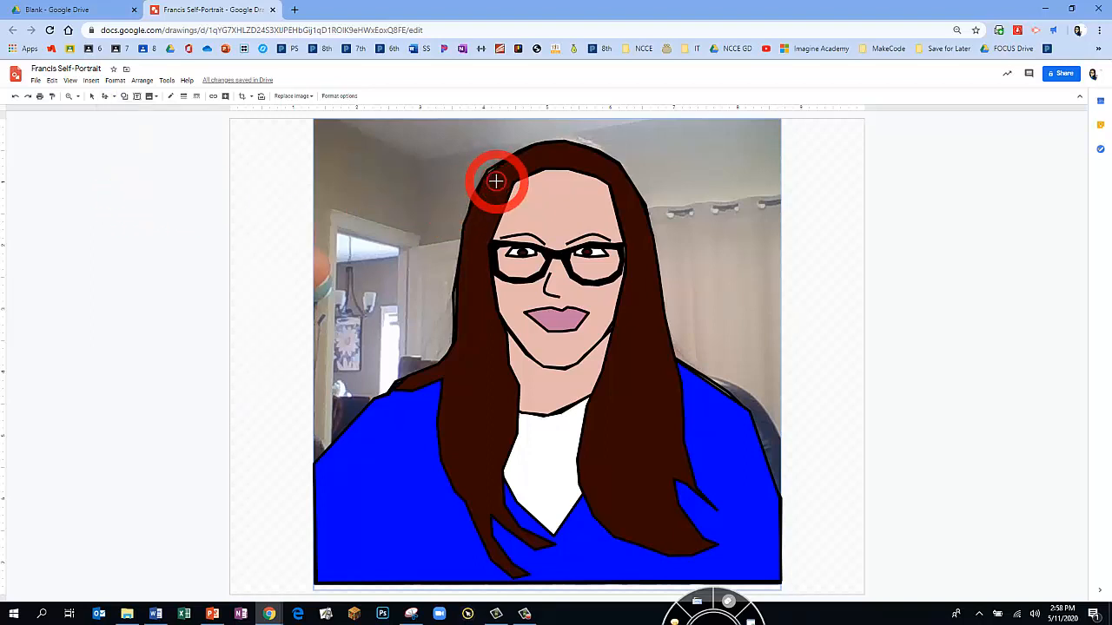
{"action": "left_click_drag", "start_coordinate": [489, 189], "coordinate": [475, 254]}
{"action": "left_click_drag", "start_coordinate": [499, 347], "coordinate": [496, 447]}
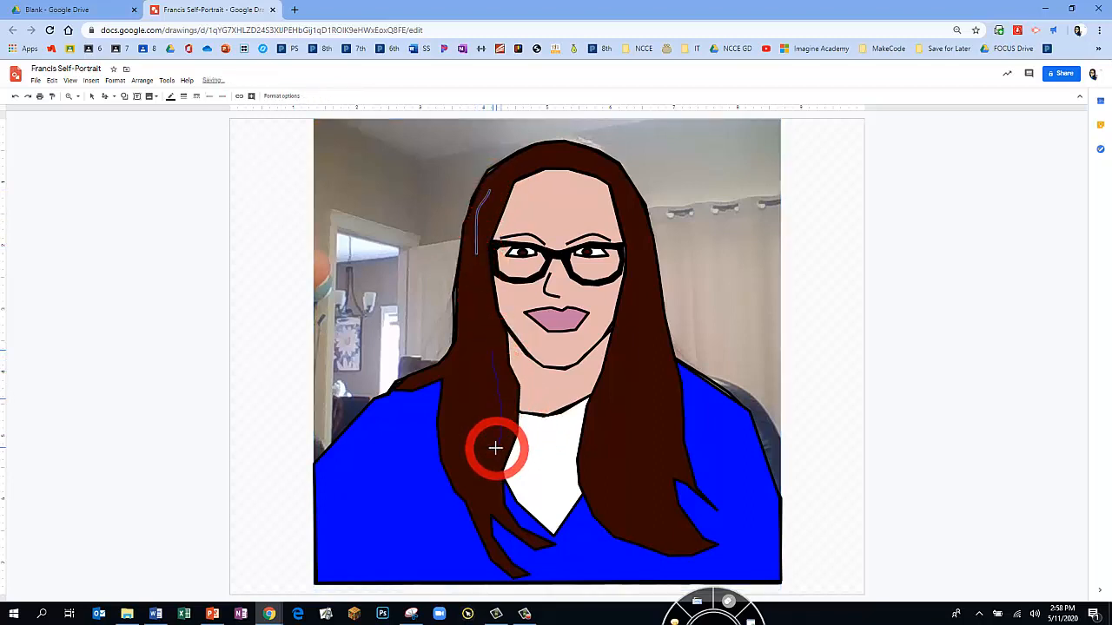
{"action": "mouse_move", "coordinate": [455, 405]}
{"action": "left_mouse_down"}
{"action": "mouse_move", "coordinate": [462, 459]}
{"action": "mouse_move", "coordinate": [479, 482]}
{"action": "left_mouse_up"}
{"action": "left_click_drag", "start_coordinate": [479, 290], "coordinate": [461, 397]}
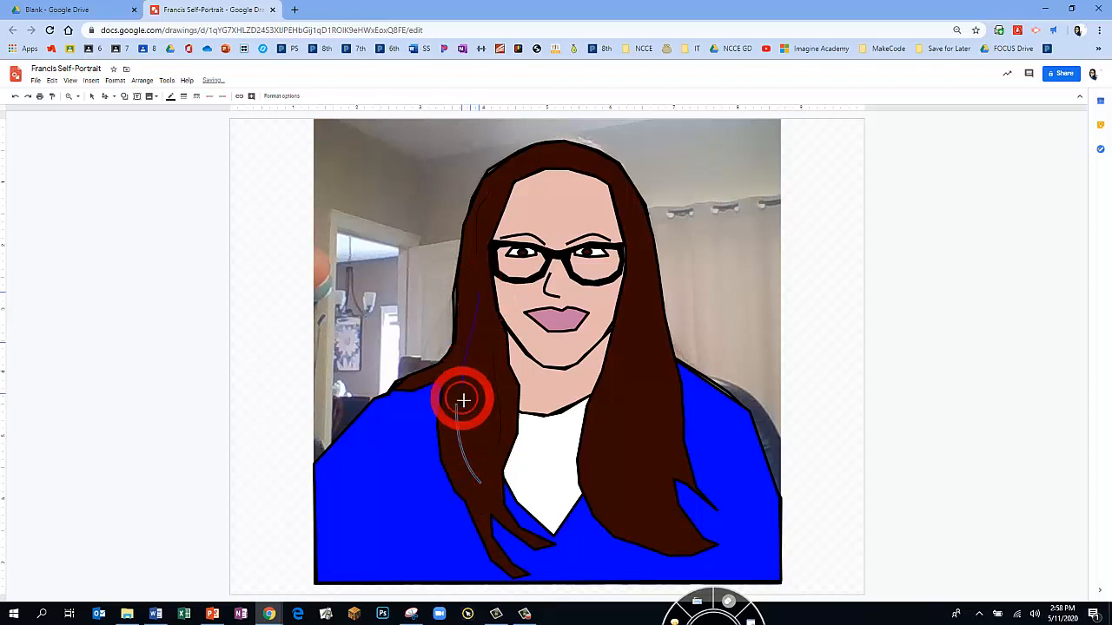
{"action": "mouse_move", "coordinate": [617, 409]}
{"action": "left_mouse_down"}
{"action": "mouse_move", "coordinate": [634, 511]}
{"action": "mouse_move", "coordinate": [687, 537]}
{"action": "mouse_move", "coordinate": [648, 461]}
{"action": "mouse_move", "coordinate": [667, 445]}
{"action": "mouse_move", "coordinate": [666, 314]}
{"action": "left_mouse_up"}
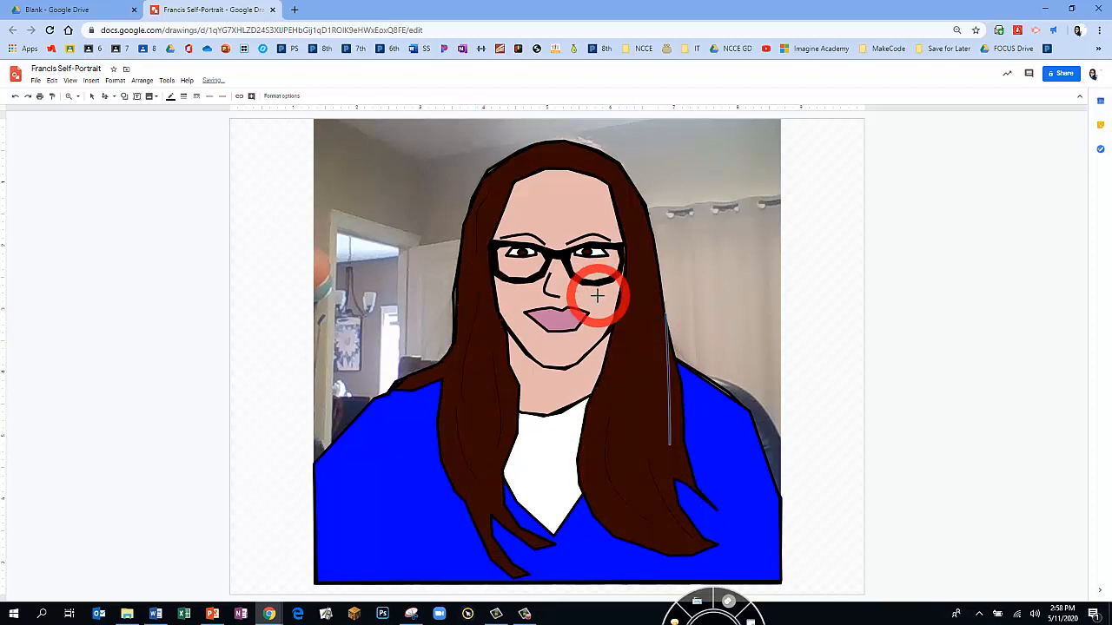
Step: Scribble a small crease beside each corner of the mouth and two short wrinkle lines across the forehead
{"action": "left_click_drag", "start_coordinate": [591, 309], "coordinate": [594, 322]}
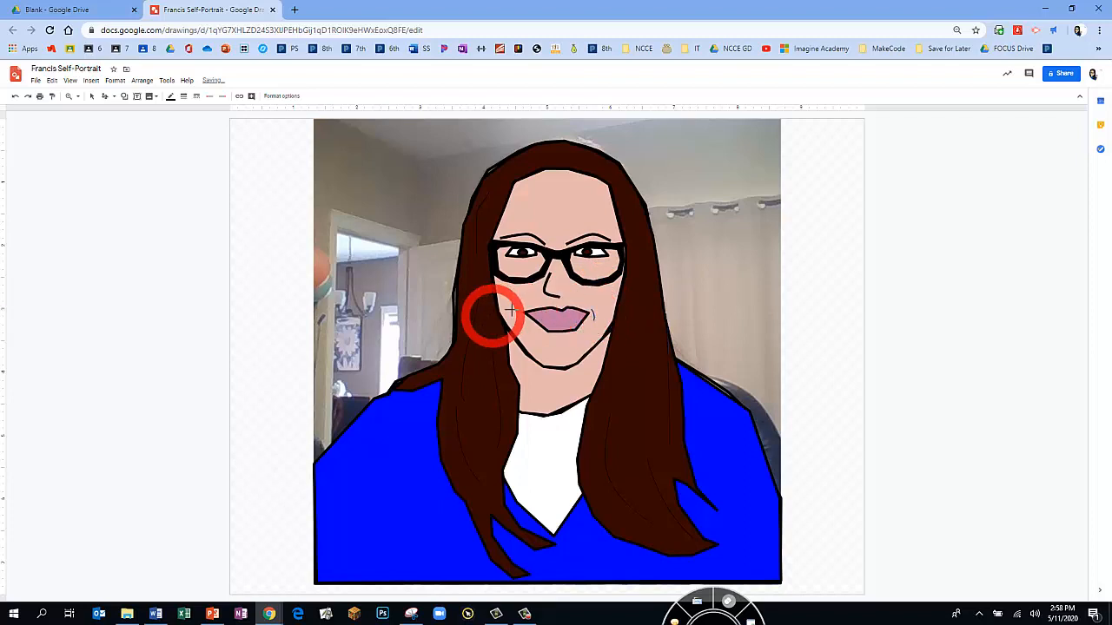
{"action": "left_click_drag", "start_coordinate": [519, 312], "coordinate": [520, 317]}
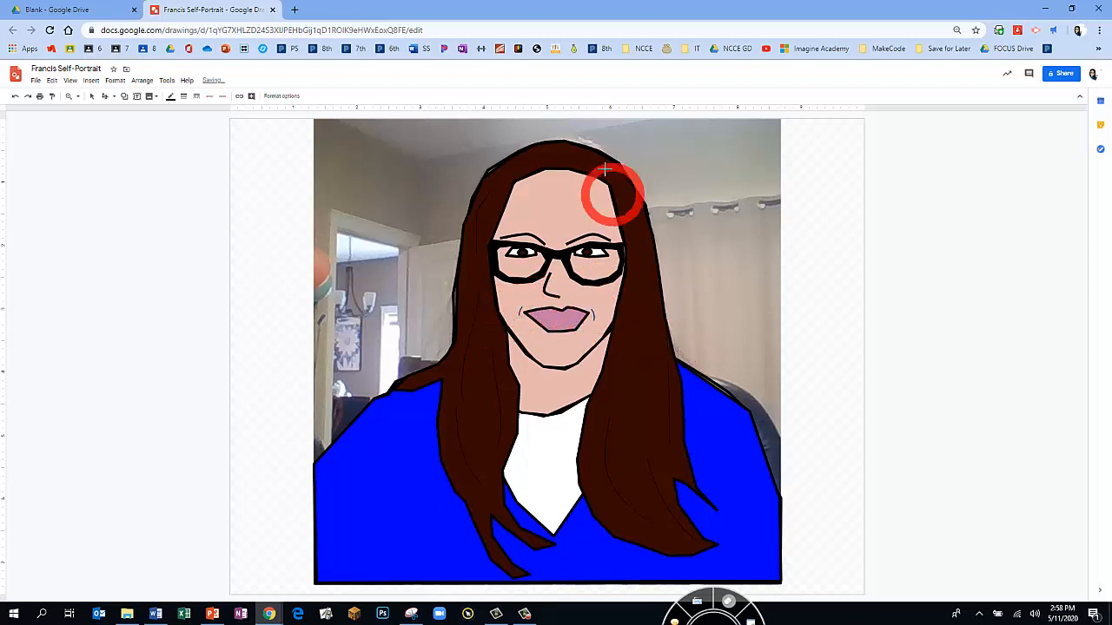
{"action": "mouse_move", "coordinate": [538, 208]}
{"action": "left_mouse_down"}
{"action": "mouse_move", "coordinate": [556, 213]}
{"action": "mouse_move", "coordinate": [568, 208]}
{"action": "mouse_move", "coordinate": [541, 198]}
{"action": "mouse_move", "coordinate": [577, 198]}
{"action": "left_mouse_up"}
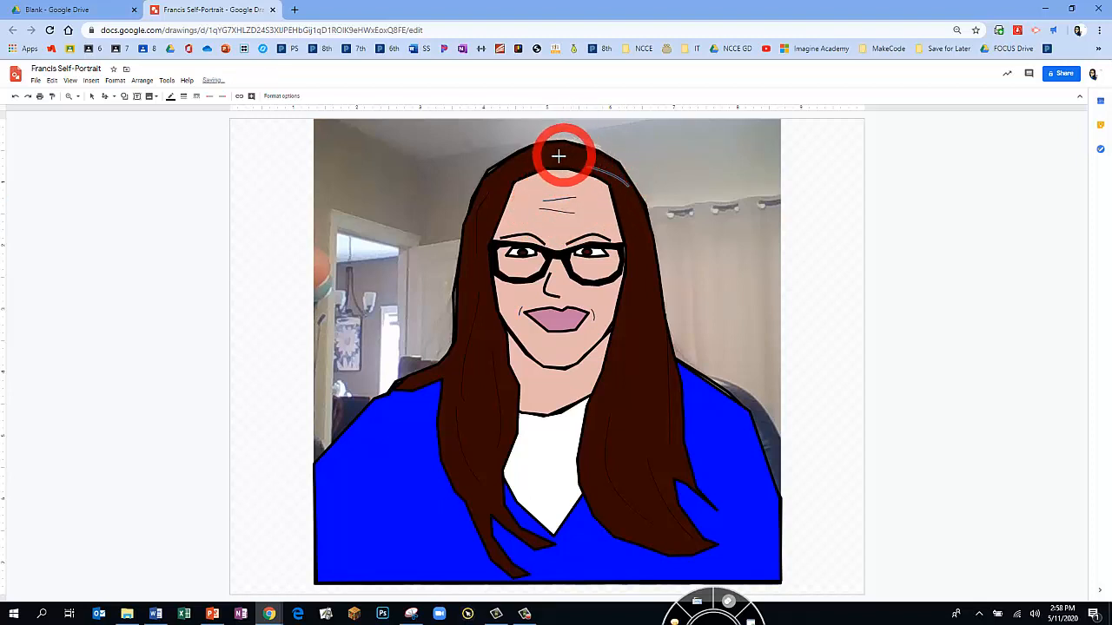
Step: Scribble more strand lines across the top of the head and down the hair on the photo's right side
{"action": "mouse_move", "coordinate": [557, 158]}
{"action": "left_mouse_down"}
{"action": "mouse_move", "coordinate": [513, 163]}
{"action": "mouse_move", "coordinate": [608, 163]}
{"action": "left_mouse_up"}
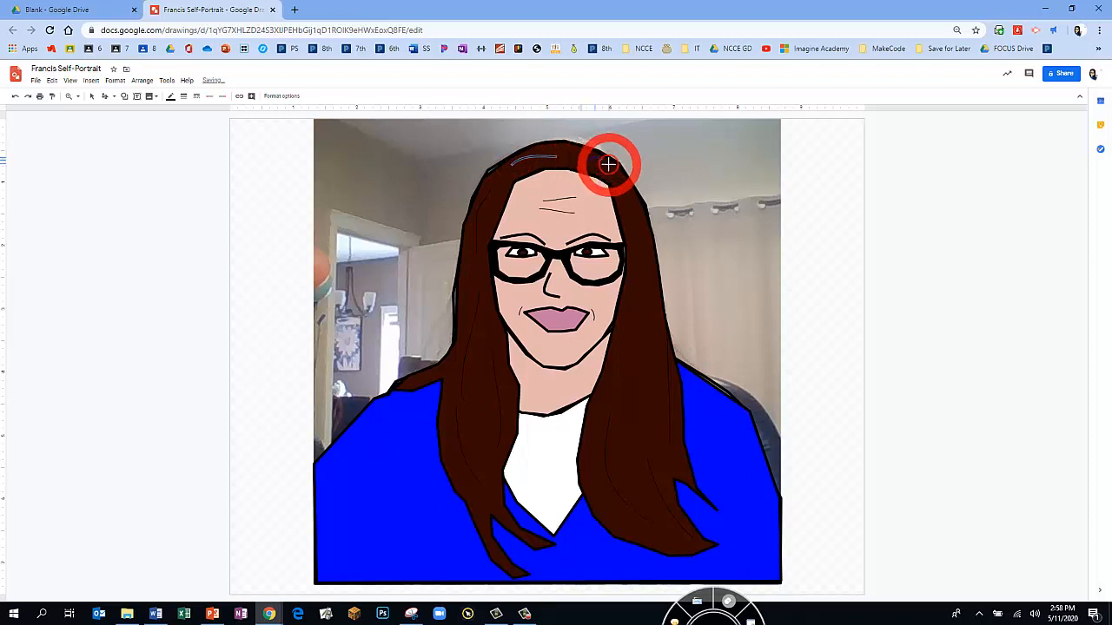
{"action": "left_click_drag", "start_coordinate": [644, 251], "coordinate": [648, 378]}
{"action": "left_click_drag", "start_coordinate": [625, 325], "coordinate": [644, 441]}
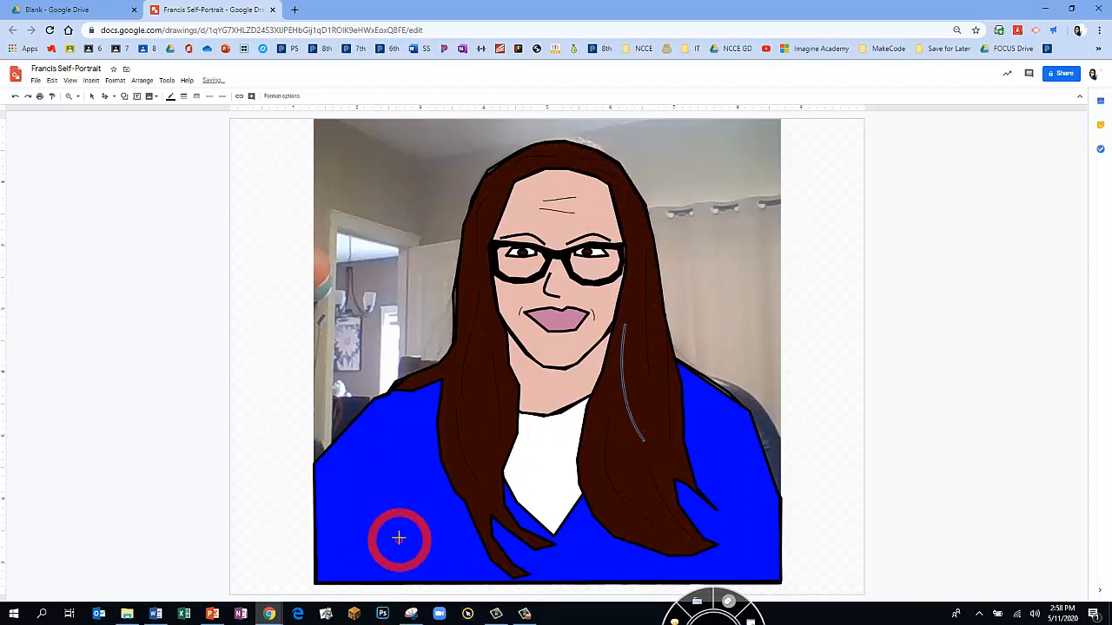
Step: Scribble thin crease lines on both sleeves of the blue top, near its lower edge
{"action": "left_click_drag", "start_coordinate": [403, 519], "coordinate": [417, 578]}
{"action": "left_click_drag", "start_coordinate": [400, 520], "coordinate": [381, 586]}
{"action": "mouse_move", "coordinate": [736, 562]}
{"action": "left_mouse_down"}
{"action": "mouse_move", "coordinate": [697, 506]}
{"action": "mouse_move", "coordinate": [714, 512]}
{"action": "mouse_move", "coordinate": [712, 576]}
{"action": "left_mouse_up"}
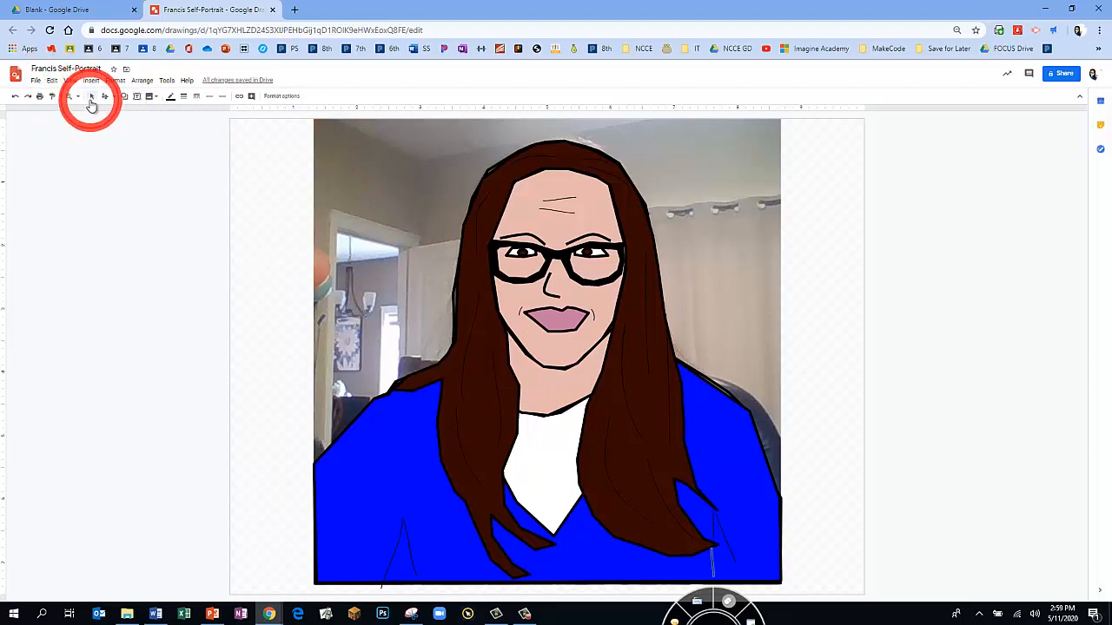
Step: Delete the background photo behind the finished portrait shapes
{"action": "left_click", "coordinate": [93, 99]}
{"action": "left_click", "coordinate": [393, 173]}
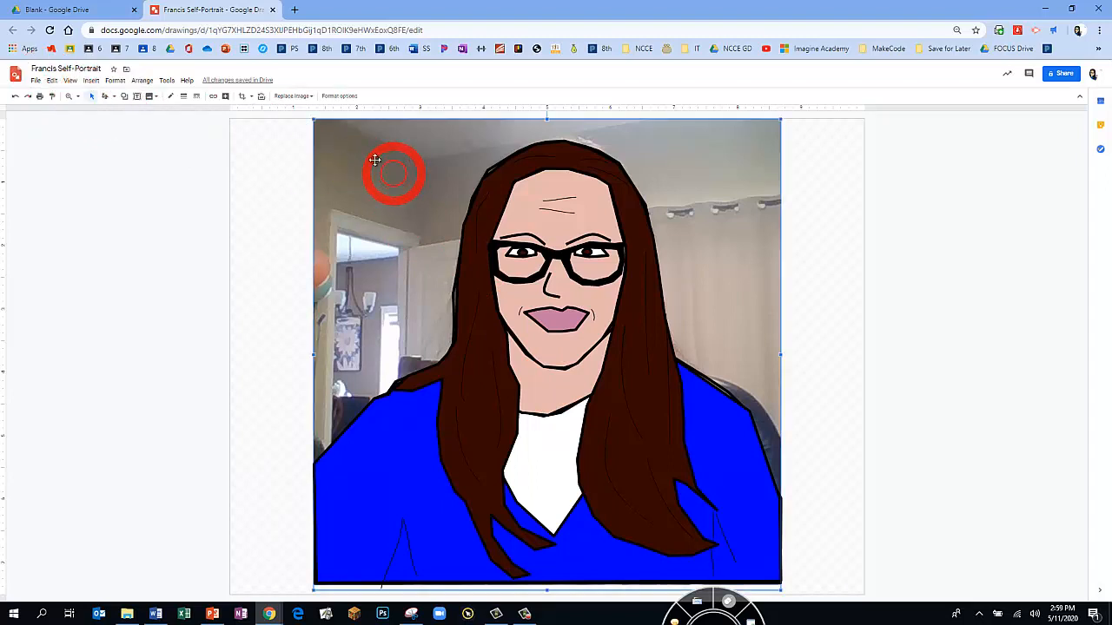
{"action": "left_click", "coordinate": [354, 154]}
{"action": "key", "text": "Delete"}
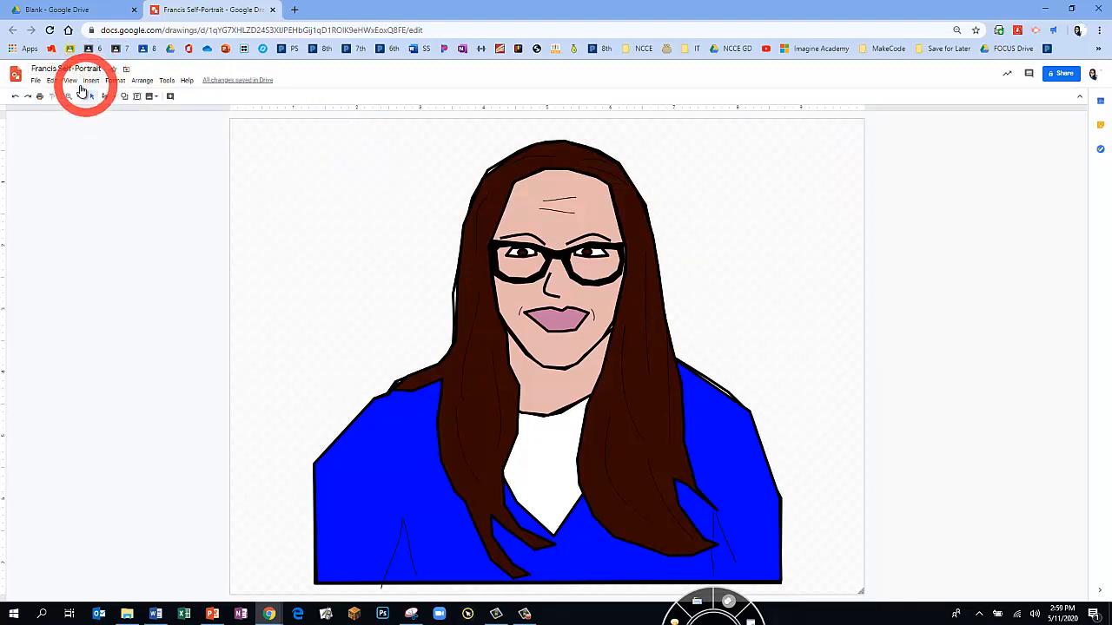
Step: Draw a rectangle covering the whole canvas and send it to the back, behind the portrait shapes
{"action": "left_click", "coordinate": [124, 95]}
{"action": "mouse_move", "coordinate": [144, 112]}
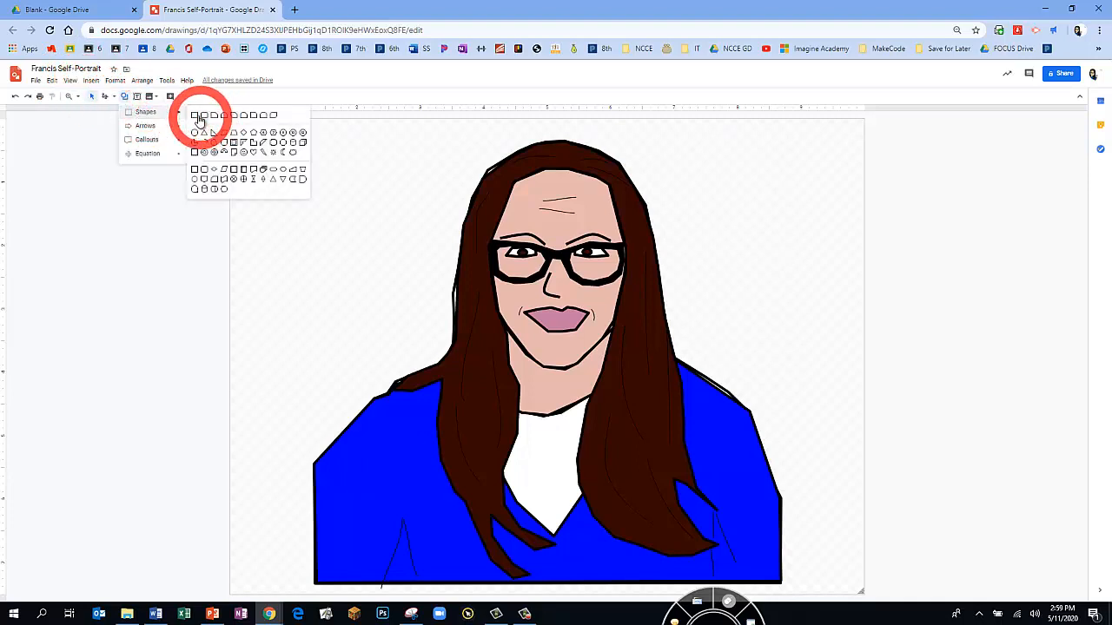
{"action": "left_click", "coordinate": [194, 124]}
{"action": "left_click_drag", "start_coordinate": [229, 118], "coordinate": [864, 594]}
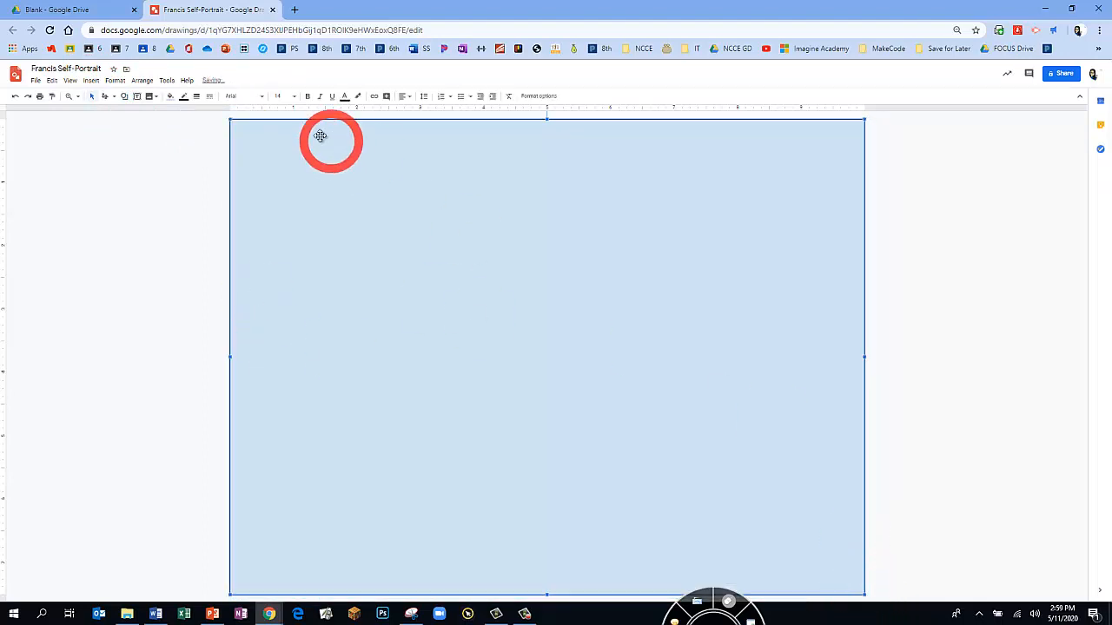
{"action": "left_click", "coordinate": [143, 80]}
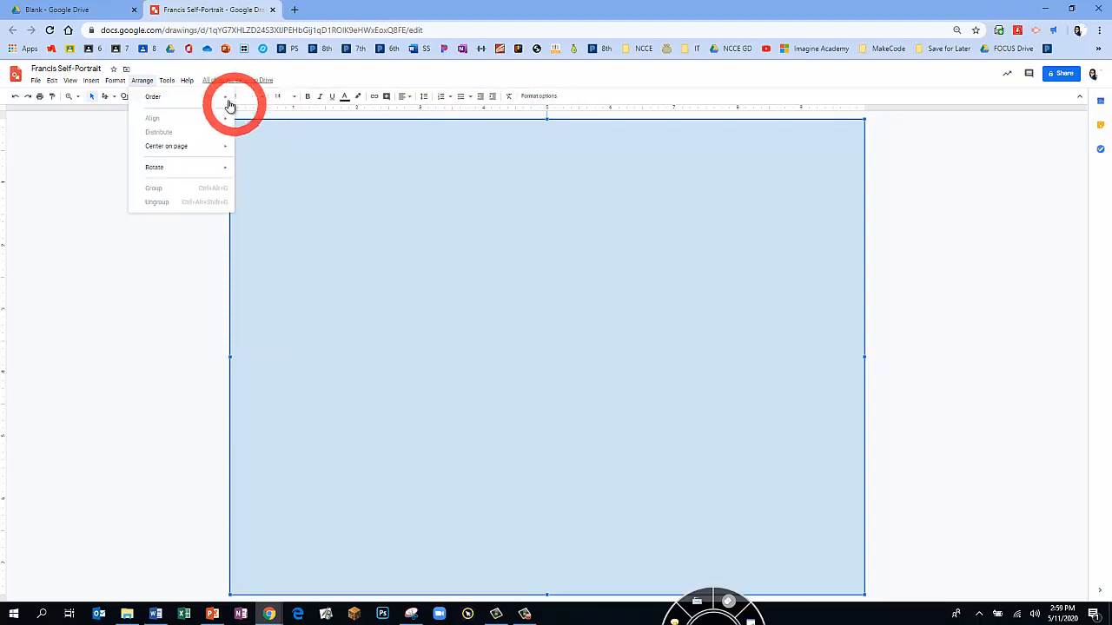
{"action": "mouse_move", "coordinate": [230, 99]}
{"action": "left_click", "coordinate": [261, 142]}
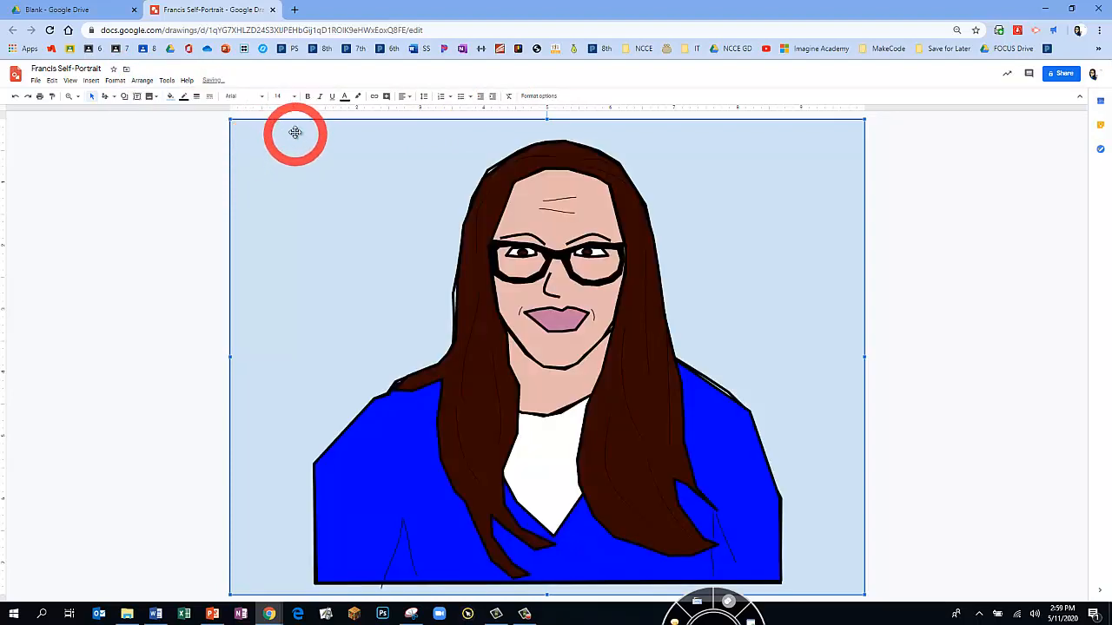
Step: Try a solid green fill on the background rectangle, settle on solid purple instead, and deselect it
{"action": "left_click", "coordinate": [171, 97]}
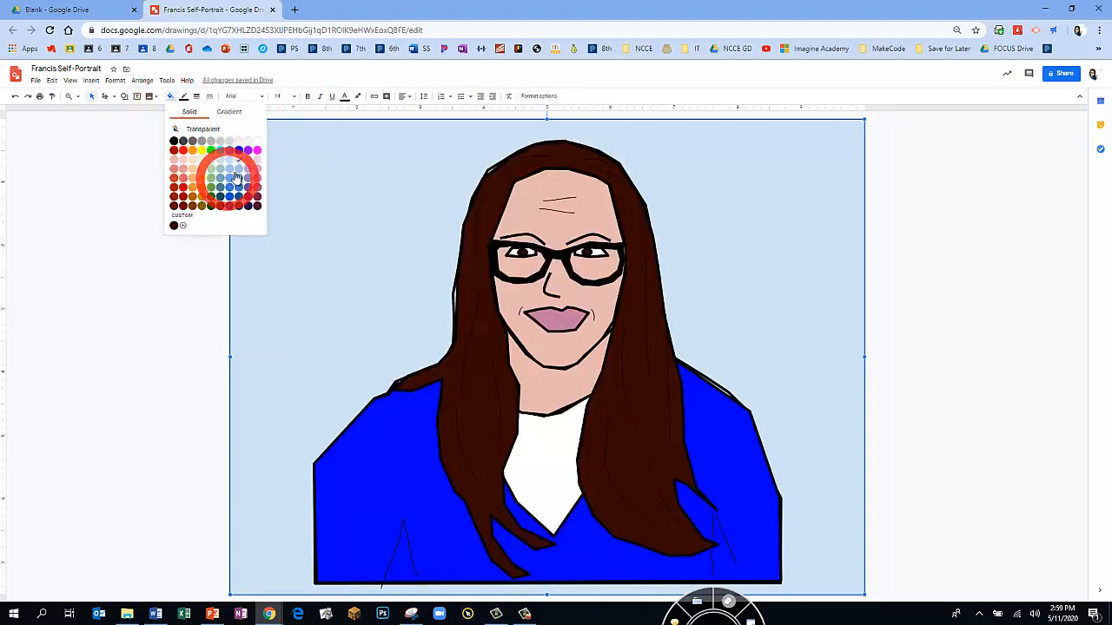
{"action": "left_click", "coordinate": [212, 152]}
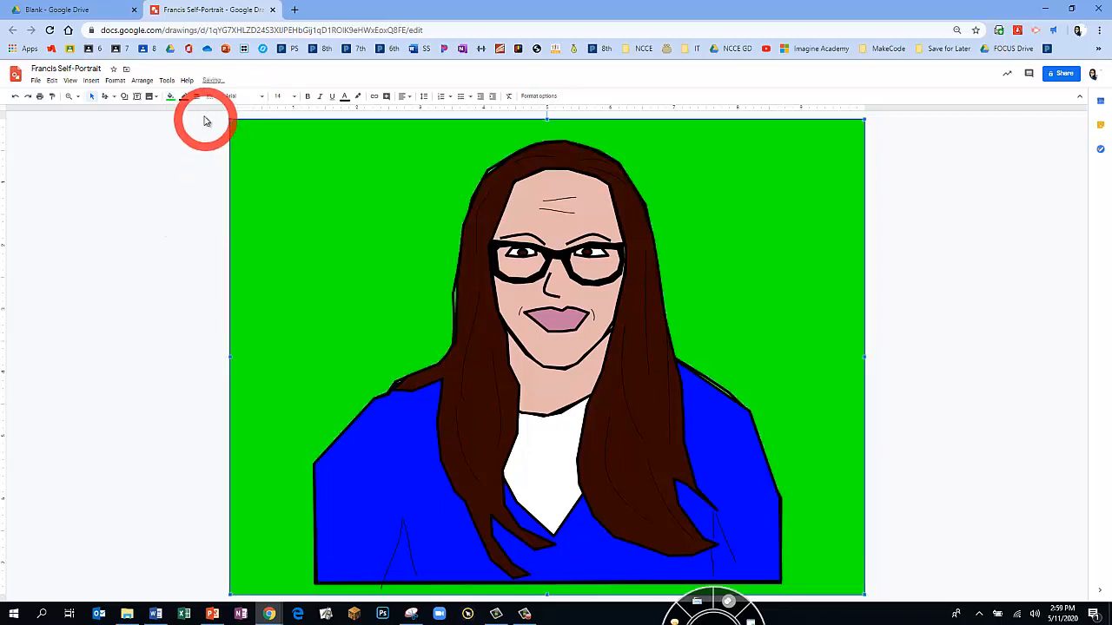
{"action": "left_click", "coordinate": [172, 97]}
{"action": "left_click", "coordinate": [248, 149]}
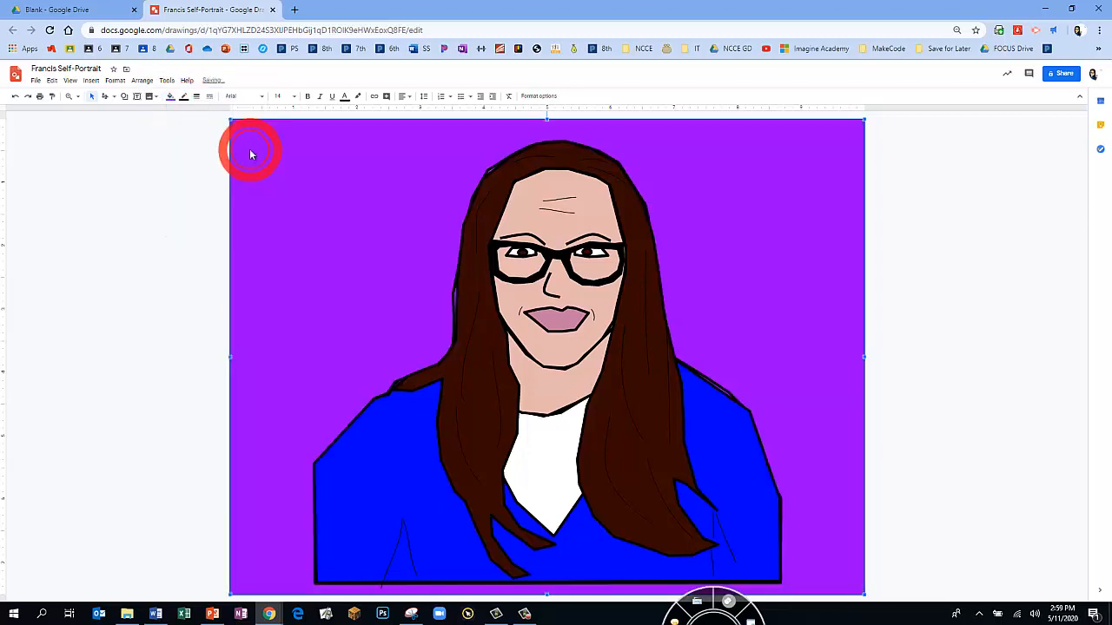
{"action": "left_click", "coordinate": [167, 80]}
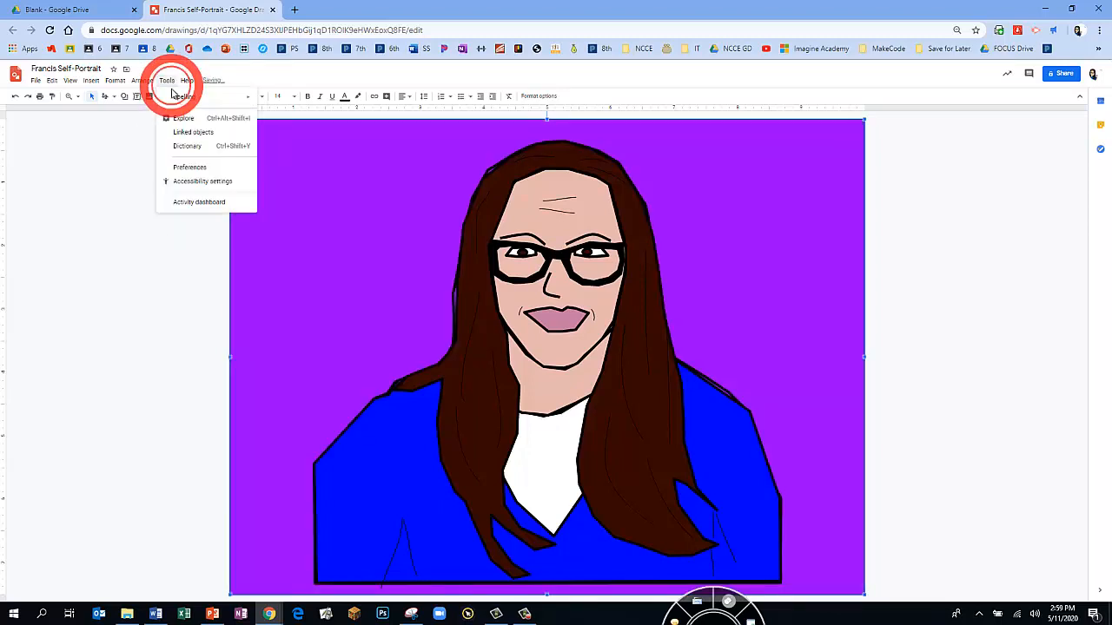
{"action": "left_click", "coordinate": [127, 231]}
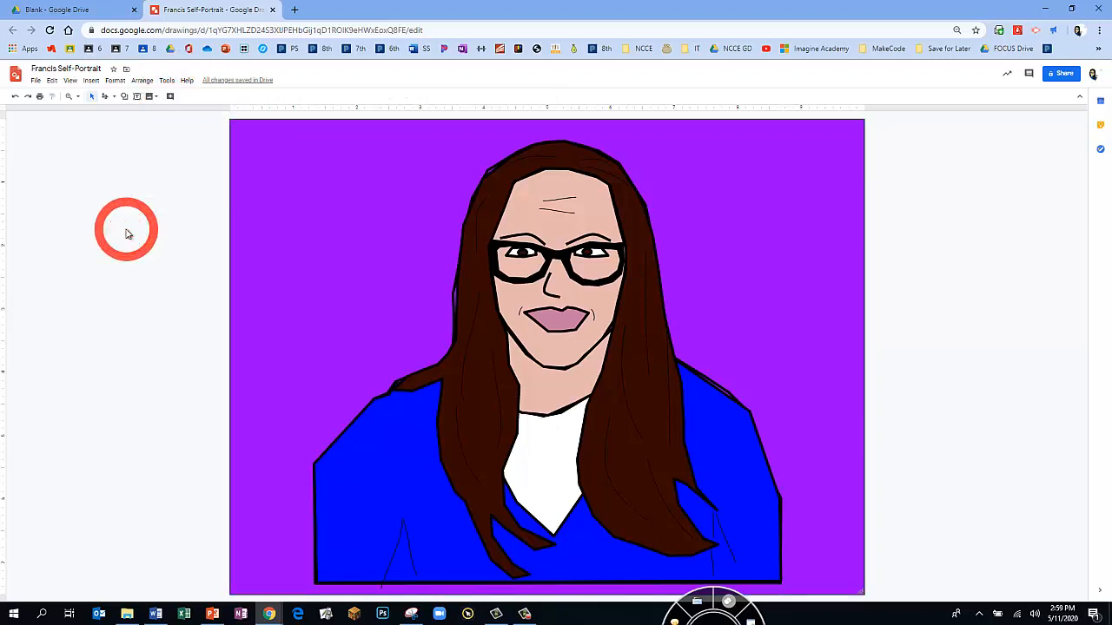
Step: Move the outer crease line on the picture's left sleeve up slightly so it ends above the blue top's lower edge
{"action": "left_click", "coordinate": [395, 539]}
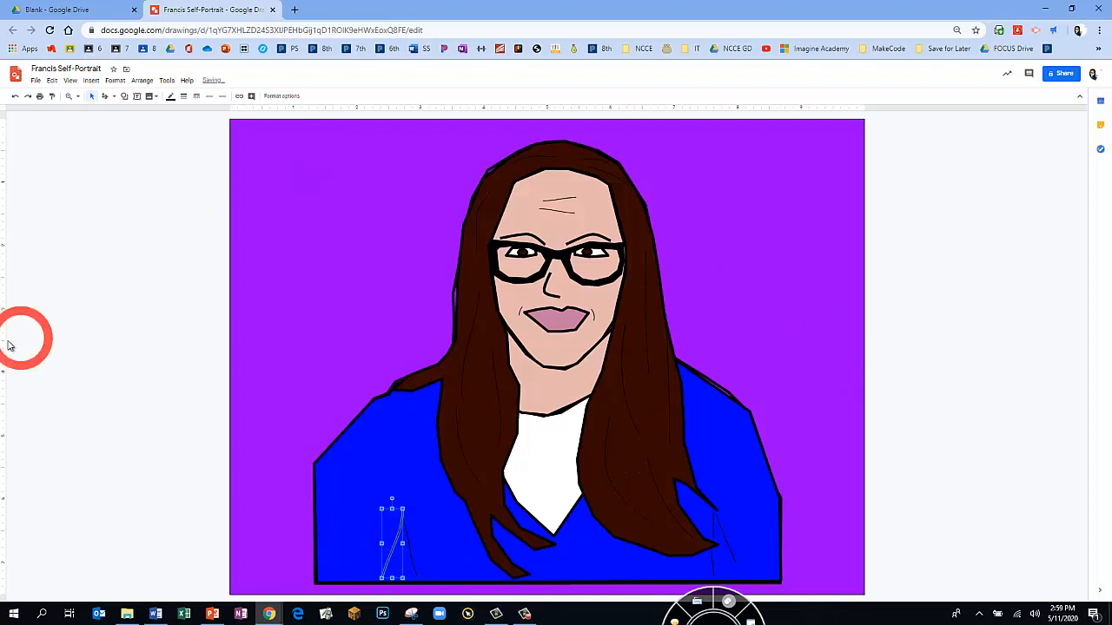
{"action": "left_click", "coordinate": [192, 251]}
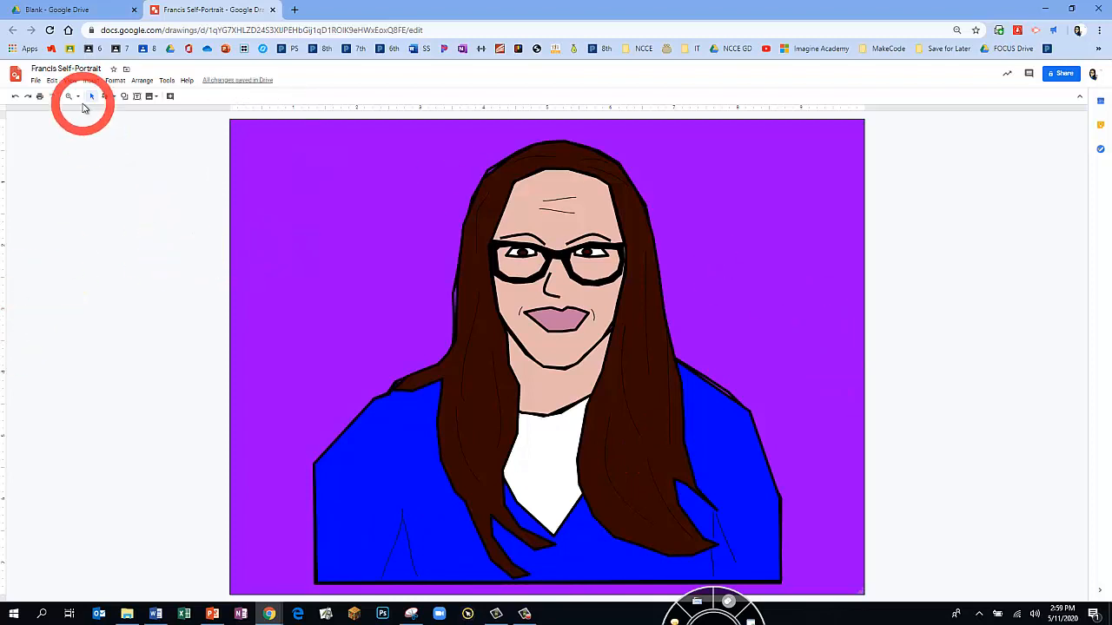
Step: Download the finished drawing as a JPEG image (.jpg)
{"action": "left_click", "coordinate": [36, 81]}
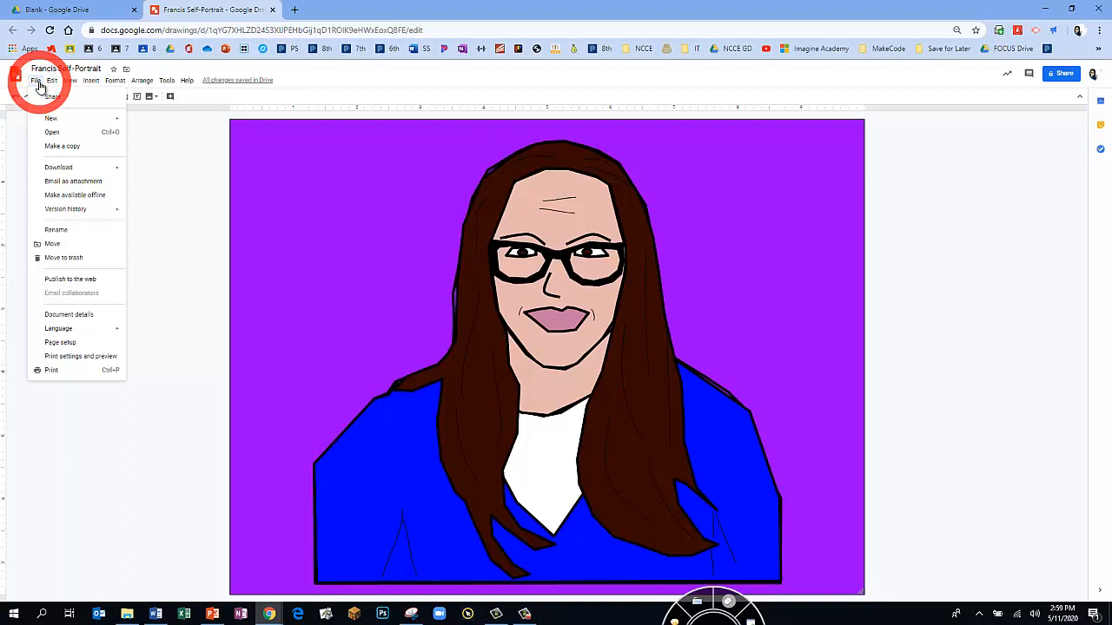
{"action": "mouse_move", "coordinate": [85, 171]}
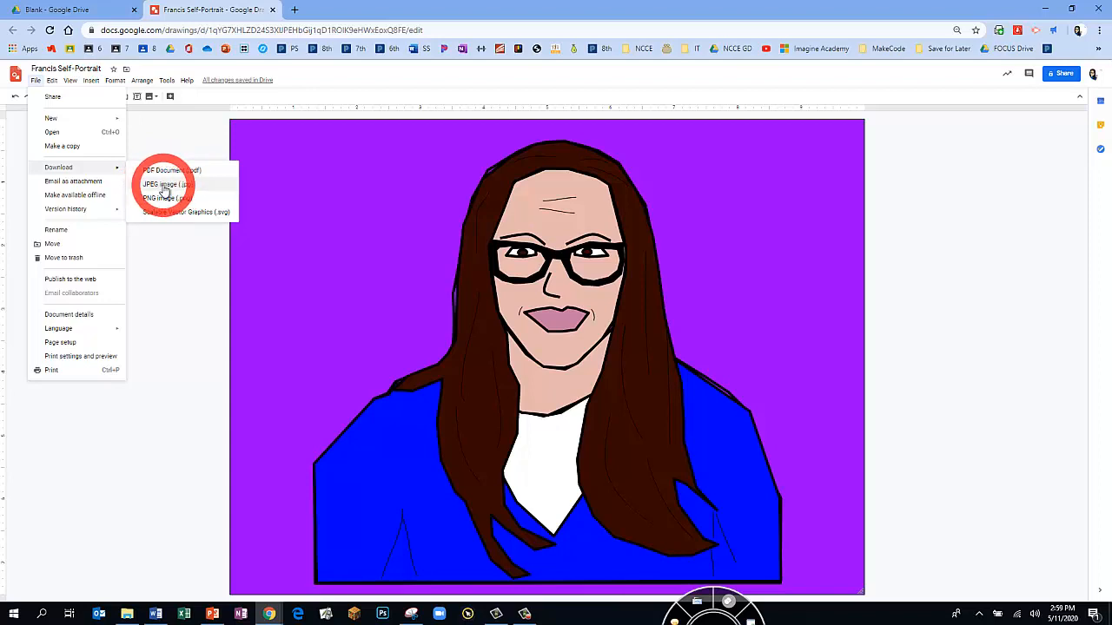
{"action": "left_click", "coordinate": [163, 189]}
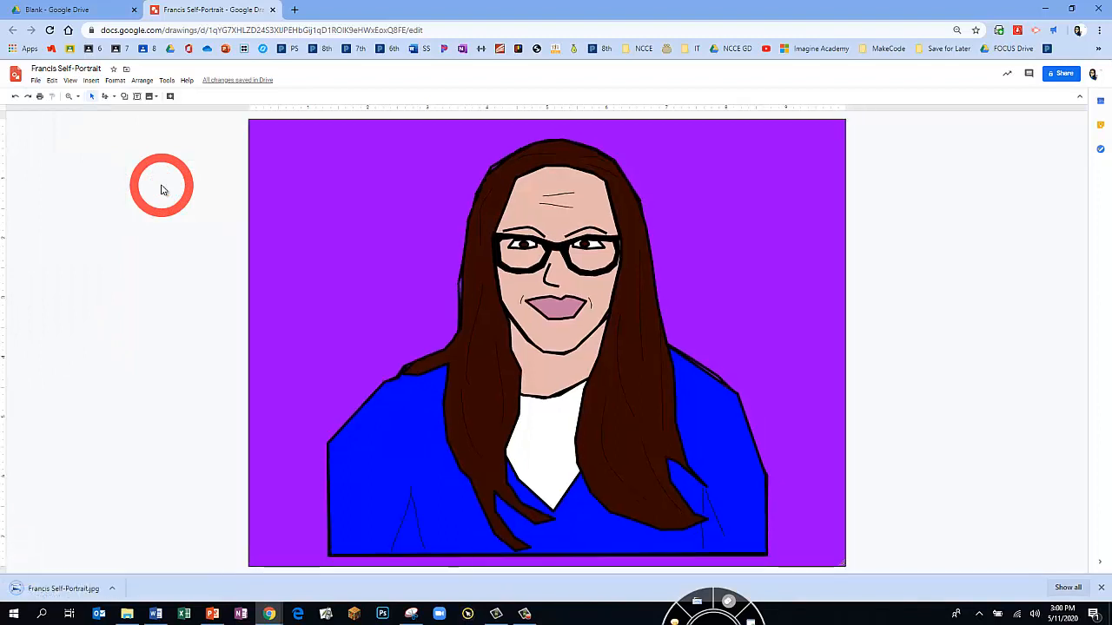